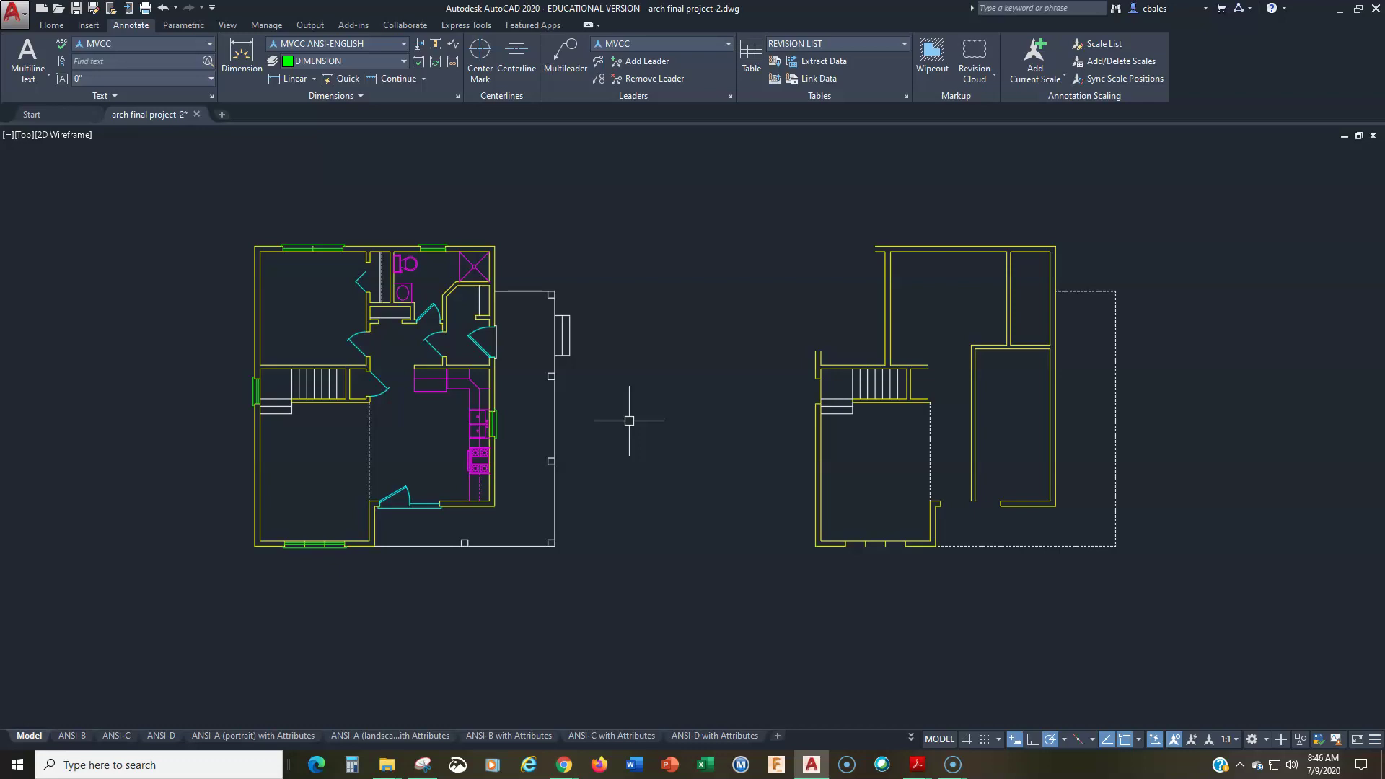
- Switch to Adobe Acrobat Reader and examine the dimensions and labels on the answer-key floor plan, then return to AutoCAD
click(52, 25)
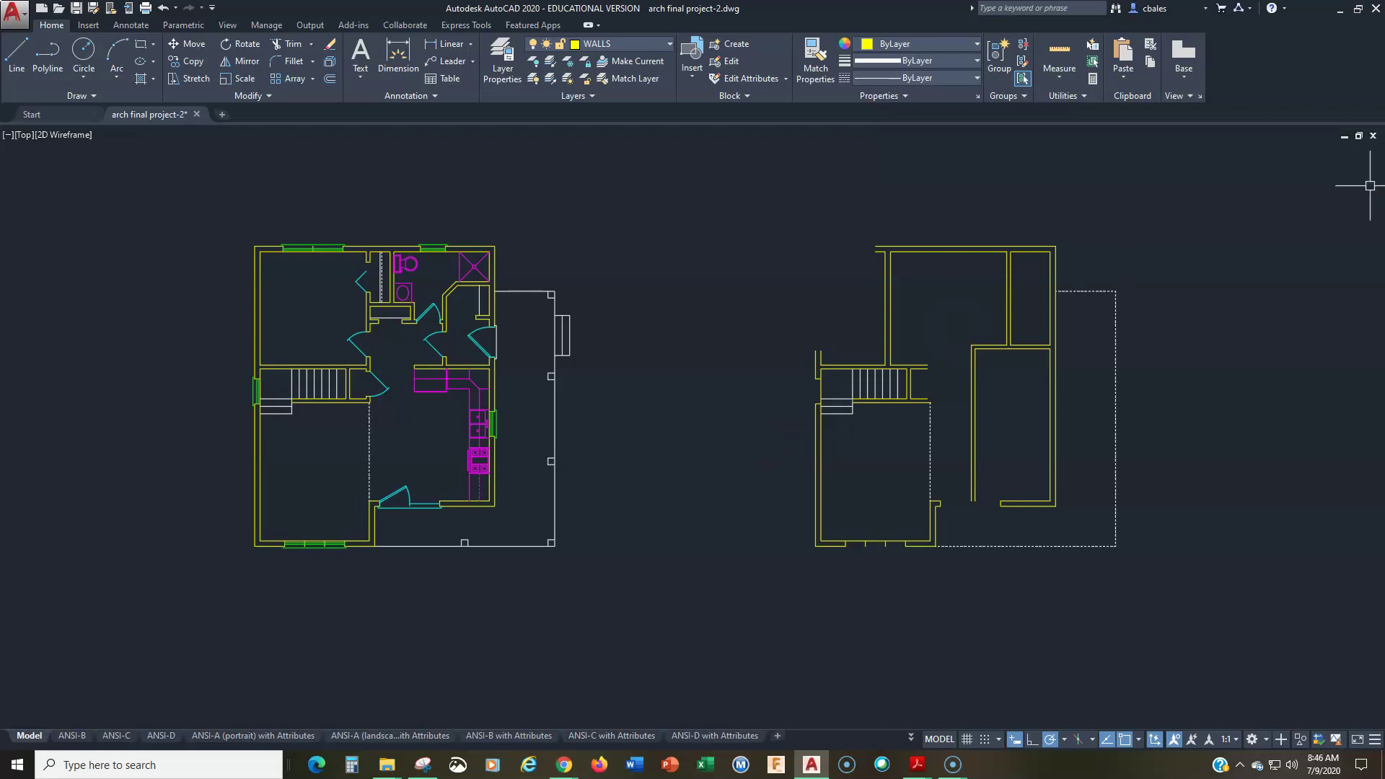
key(alt+Tab)
drag(1227, 54, 580, 49)
click(604, 154)
click(655, 309)
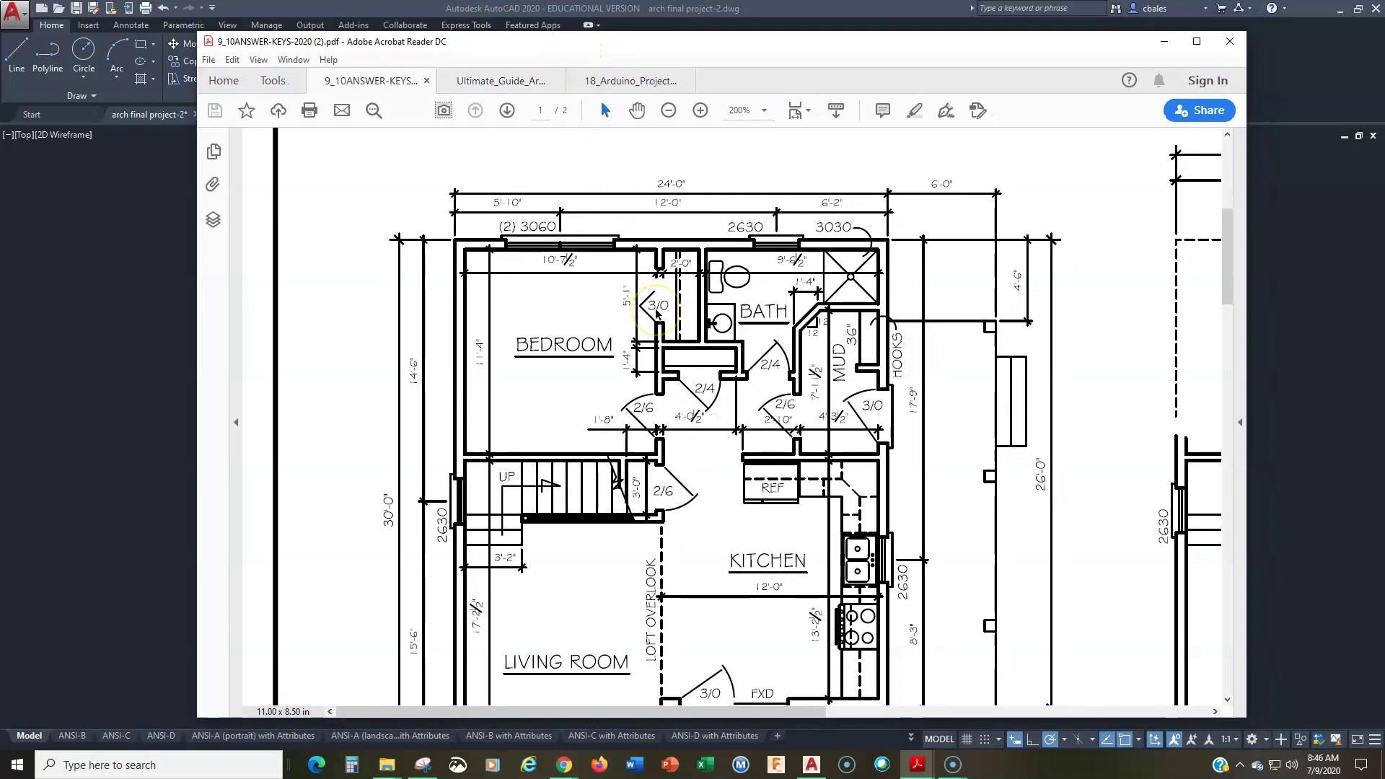
scroll(656, 314, up, 1)
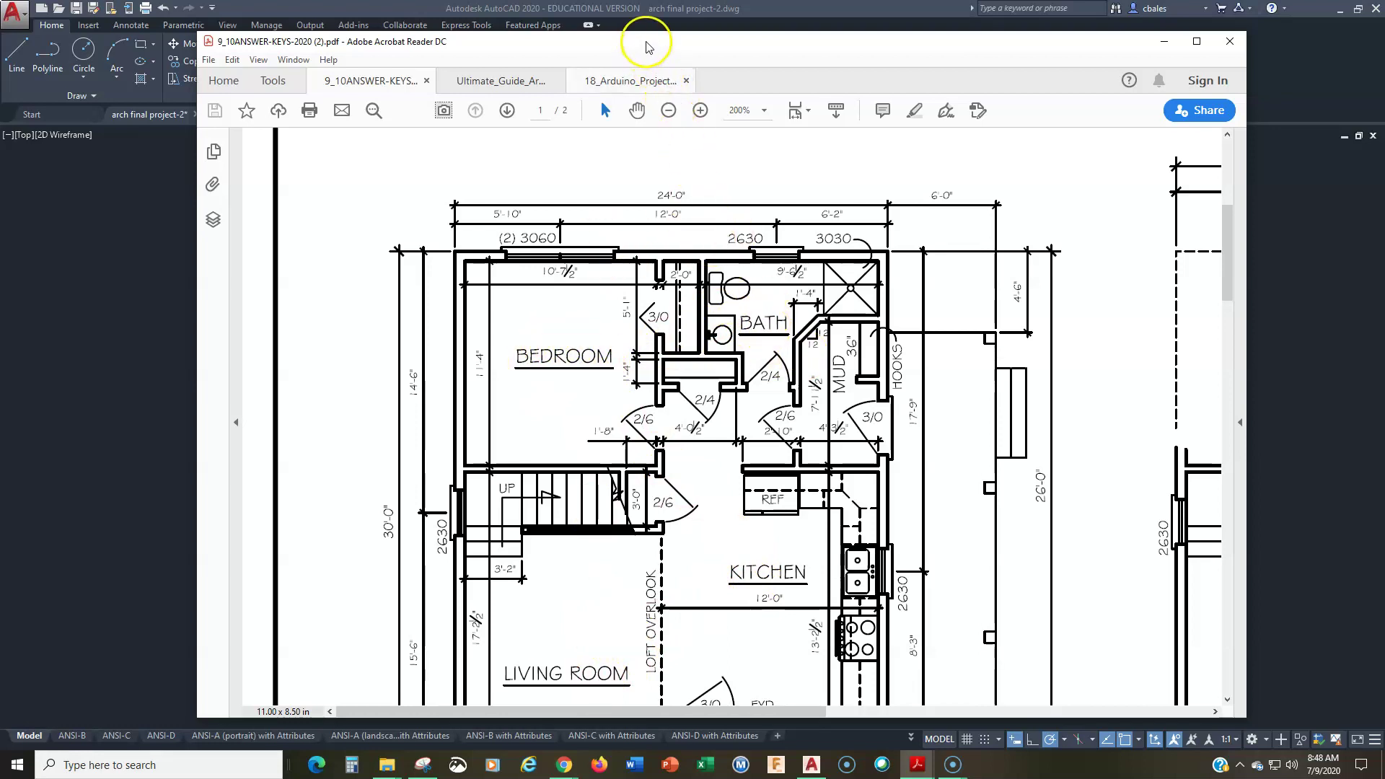
drag(646, 49, 1384, 52)
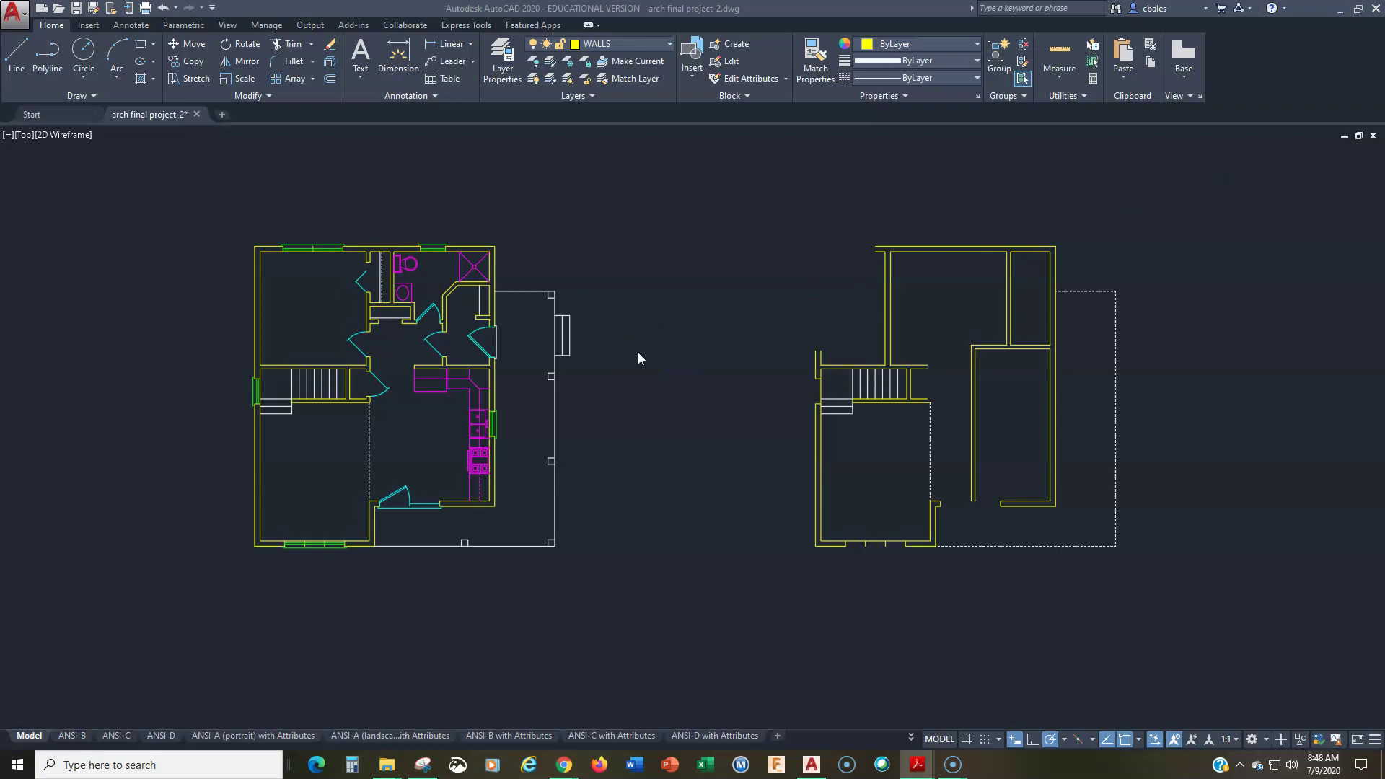
click(625, 412)
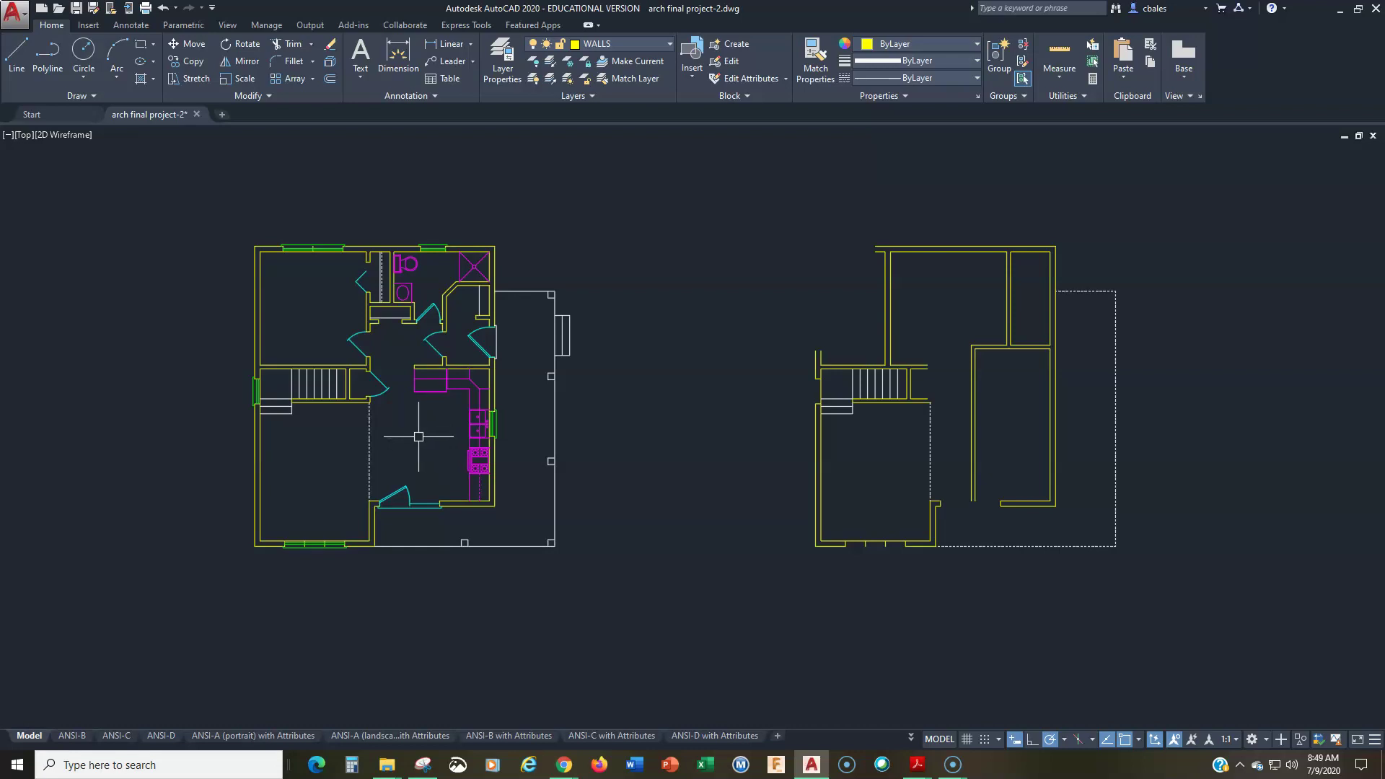
- Move the whole partial second plan about 12'-11 1/2" horizontally towards the furnished first-floor plan
text(m)
key(Return)
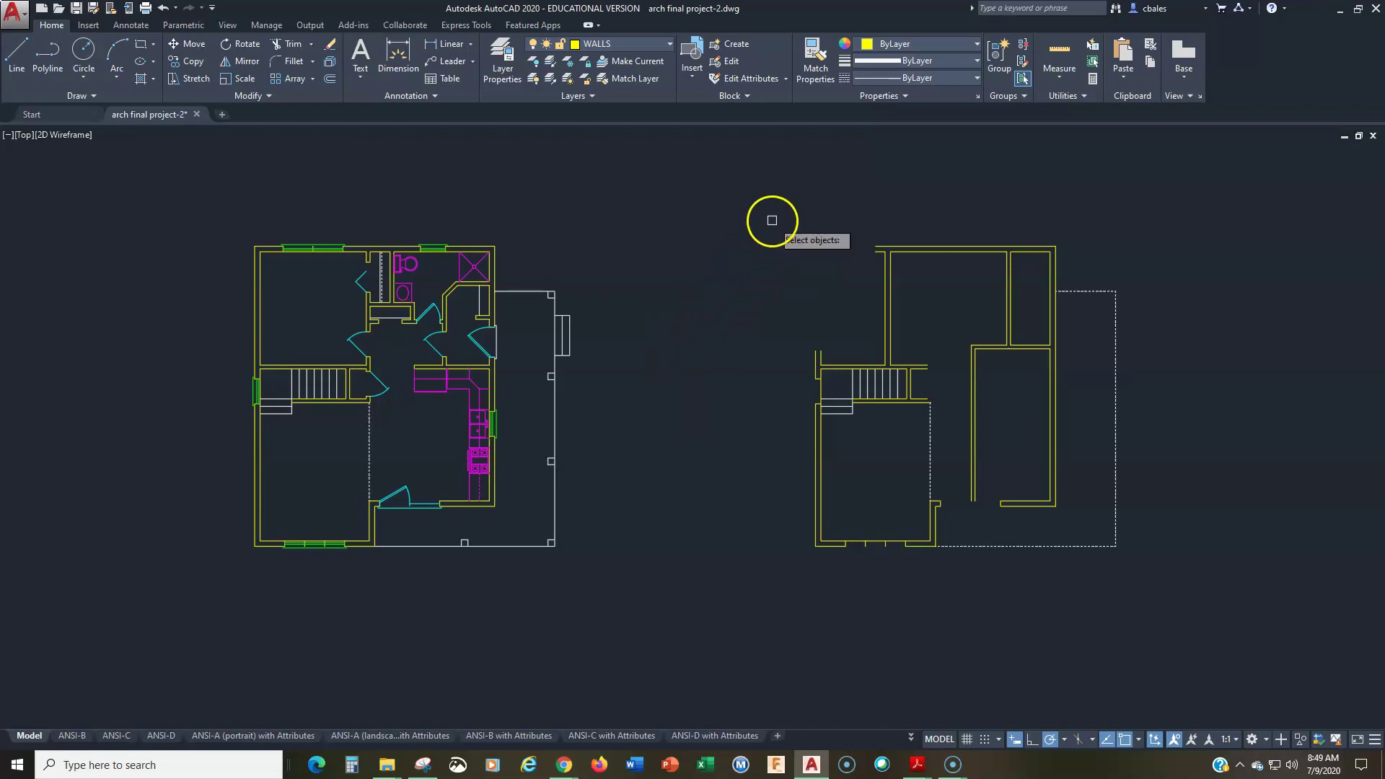
click(757, 194)
click(1252, 606)
right_click(1159, 627)
click(1115, 638)
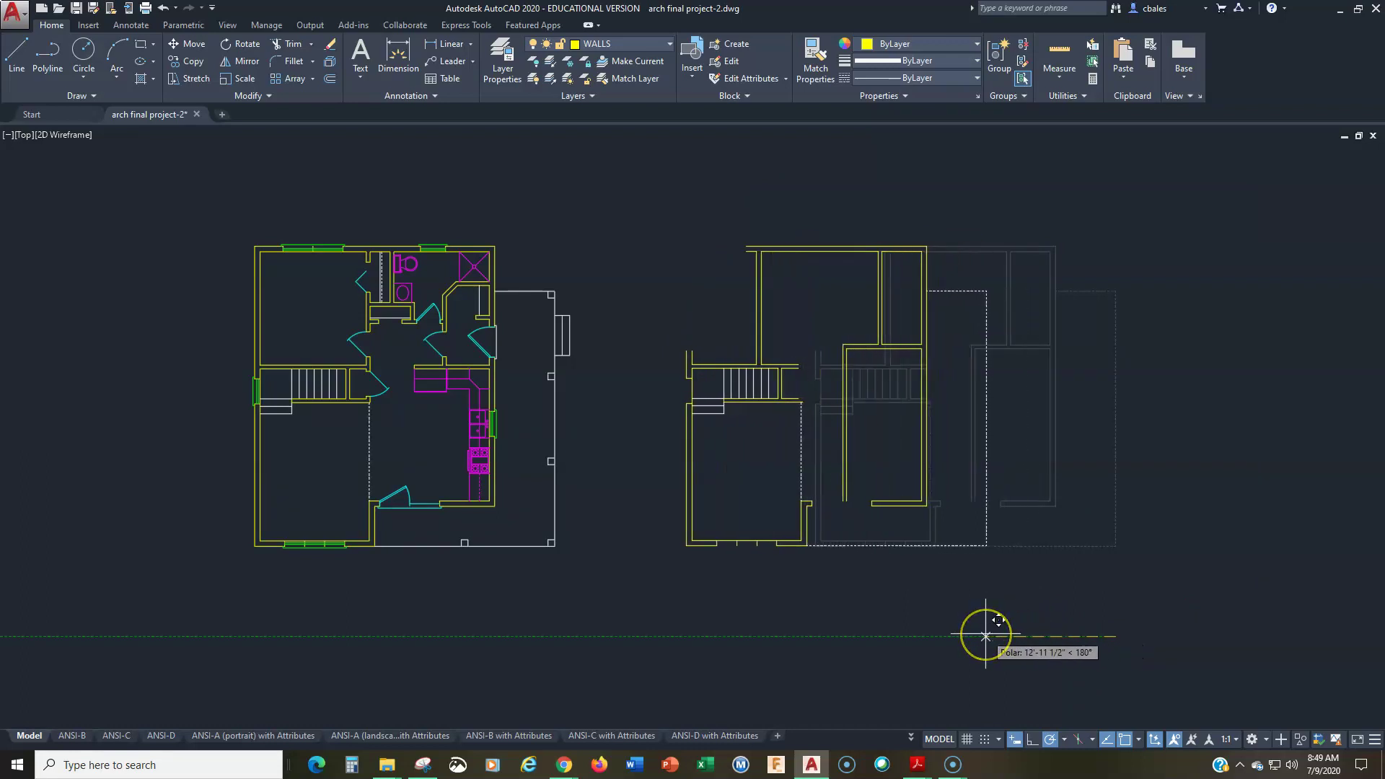
click(985, 636)
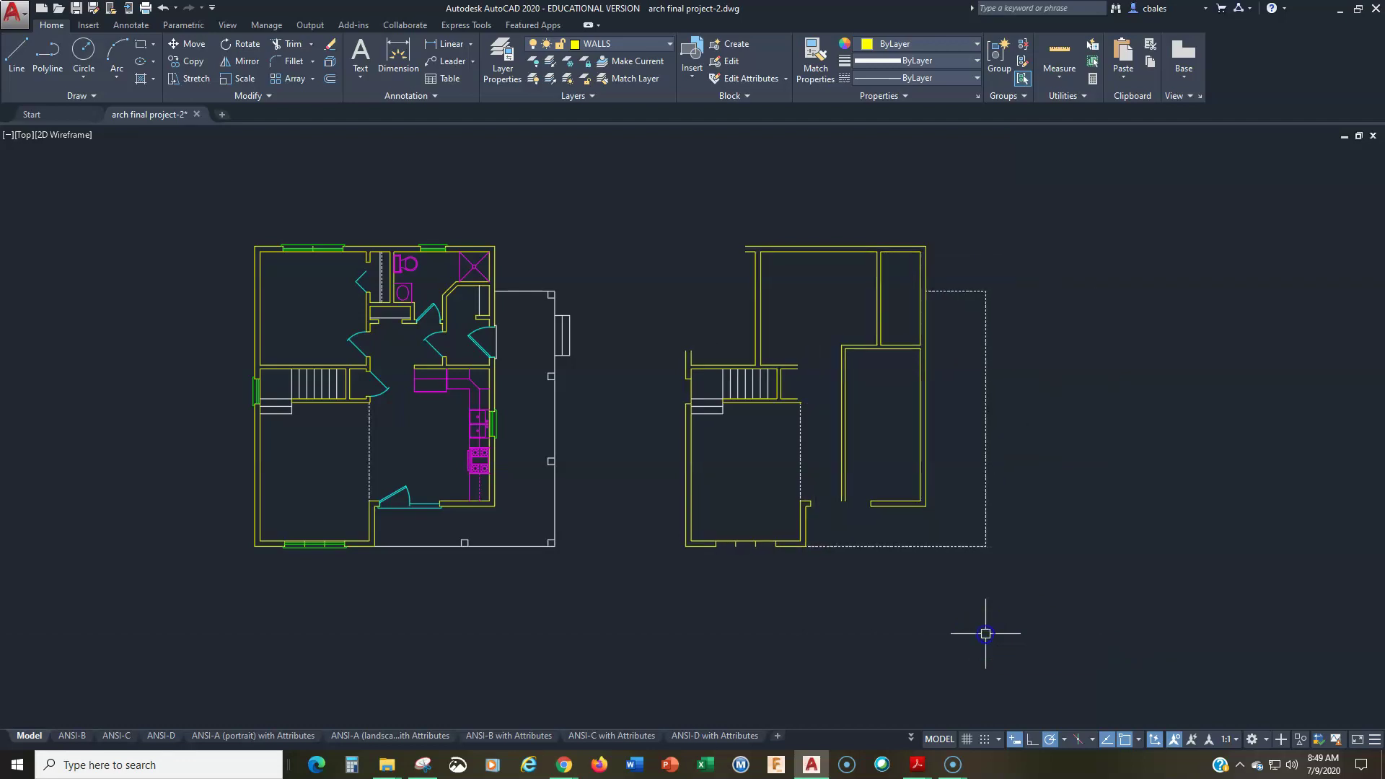
middle_drag(433, 406, 454, 414)
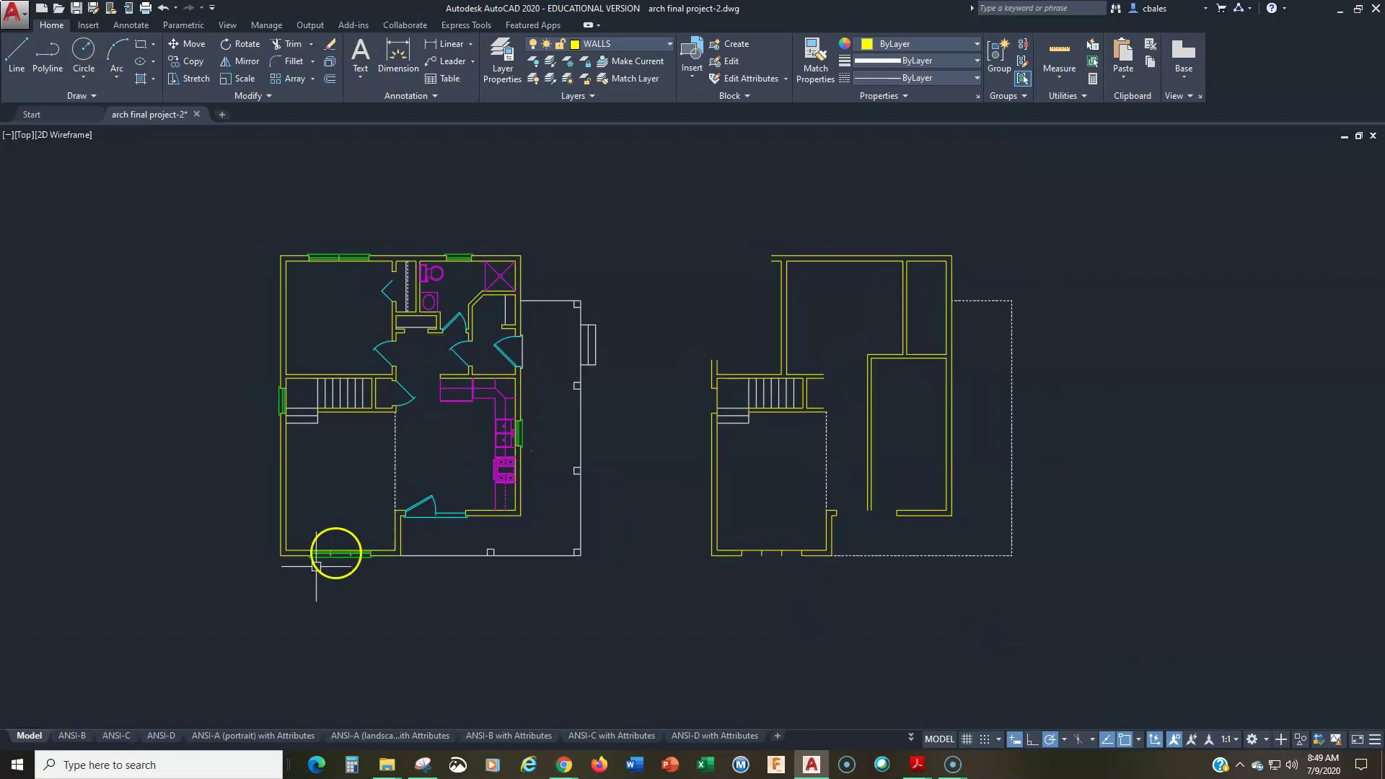
- Set the ANSI-C layout's viewport scale to 1/4" = 1'-0" and position both floor plans inside the border
click(116, 735)
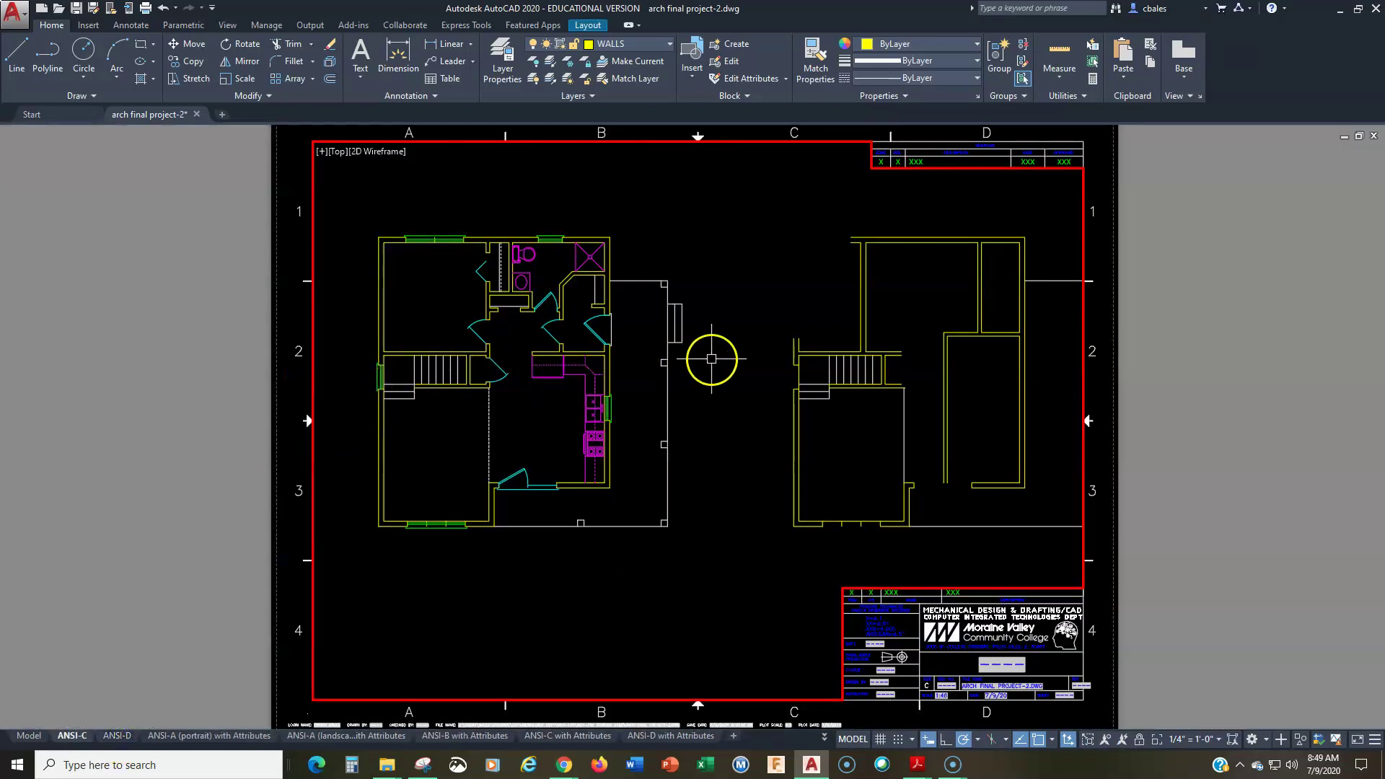
click(1203, 741)
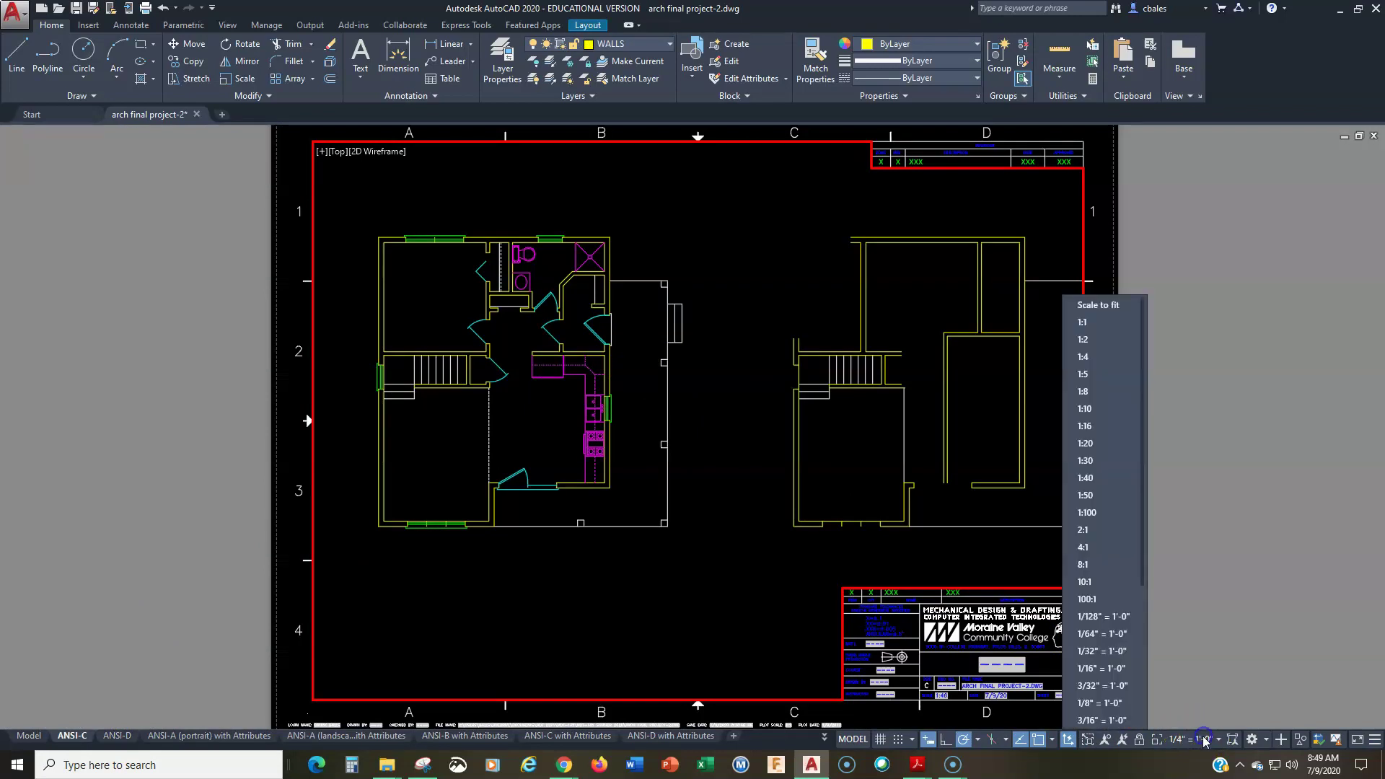
scroll(1093, 719, down, 1)
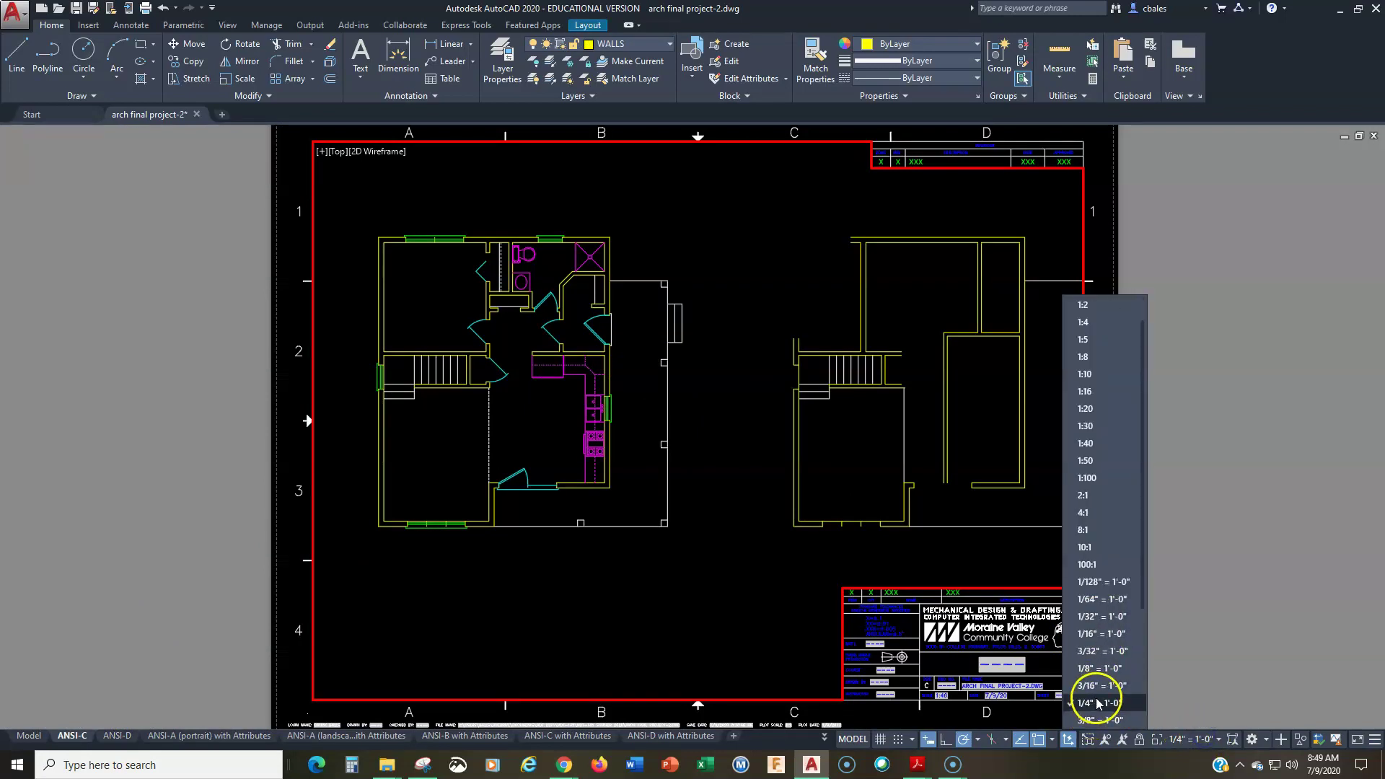
click(1100, 703)
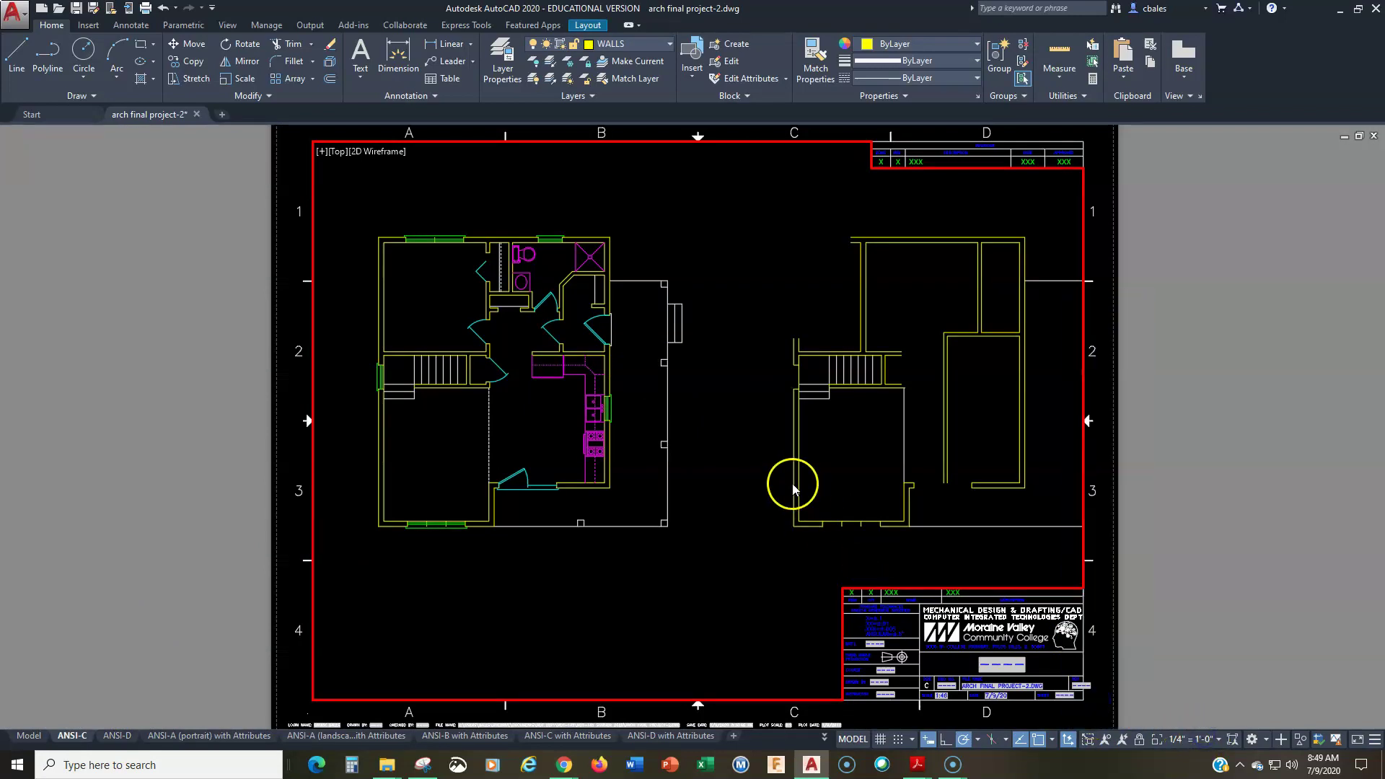
mouse_move(743, 398)
middle_down()
mouse_move(782, 426)
mouse_move(779, 399)
mouse_move(715, 409)
middle_up()
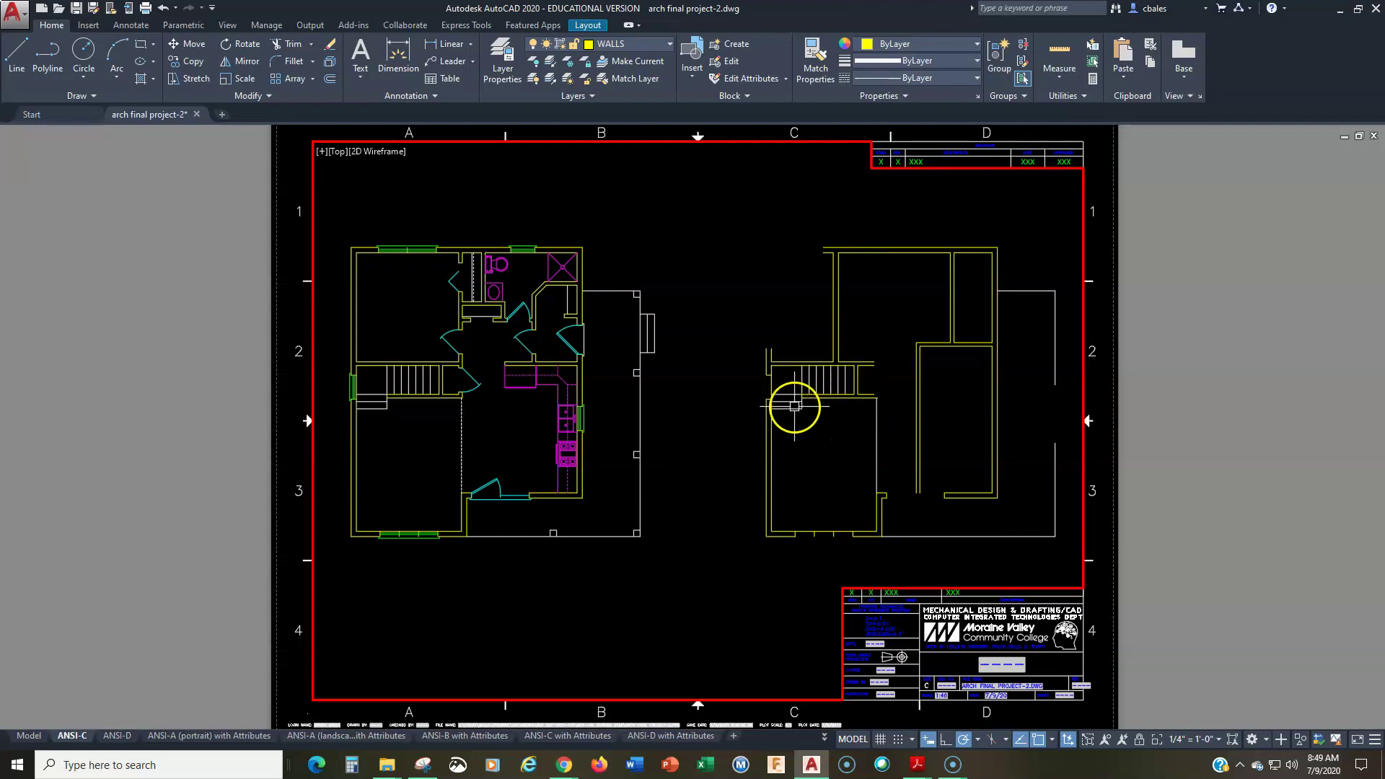
middle_drag(735, 410, 735, 411)
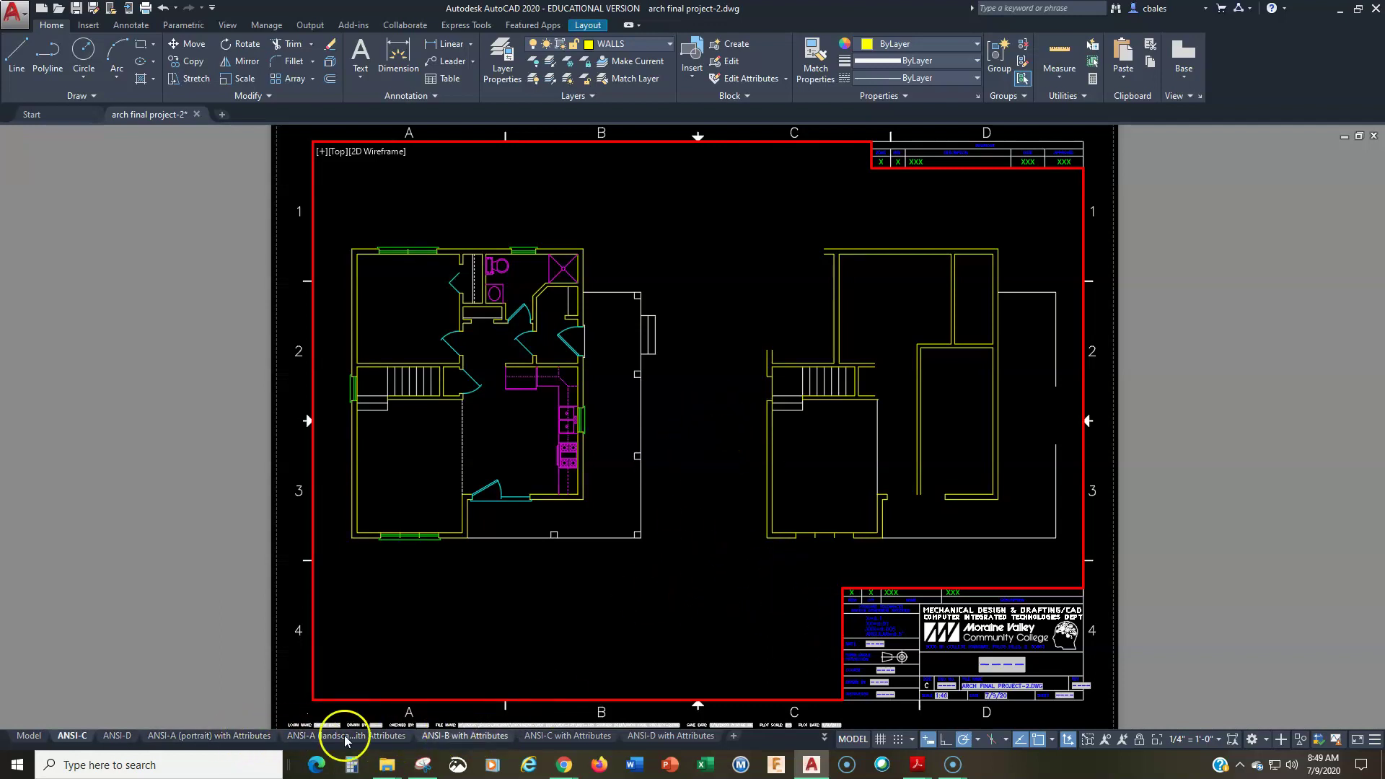
- Set the ANSI-D layout's viewport scale to 1/4" = 1'-0" and centre both floor plans on the sheet
click(116, 736)
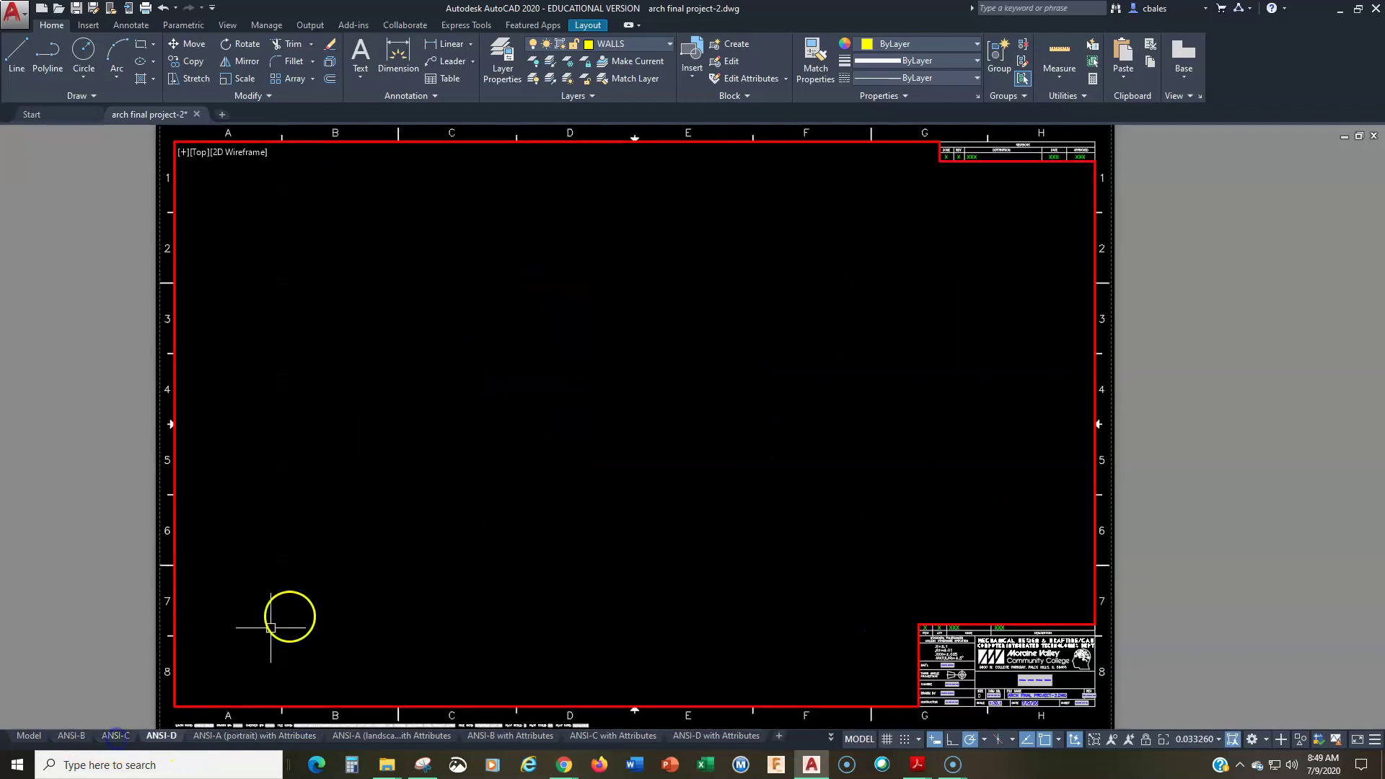
click(523, 457)
click(487, 514)
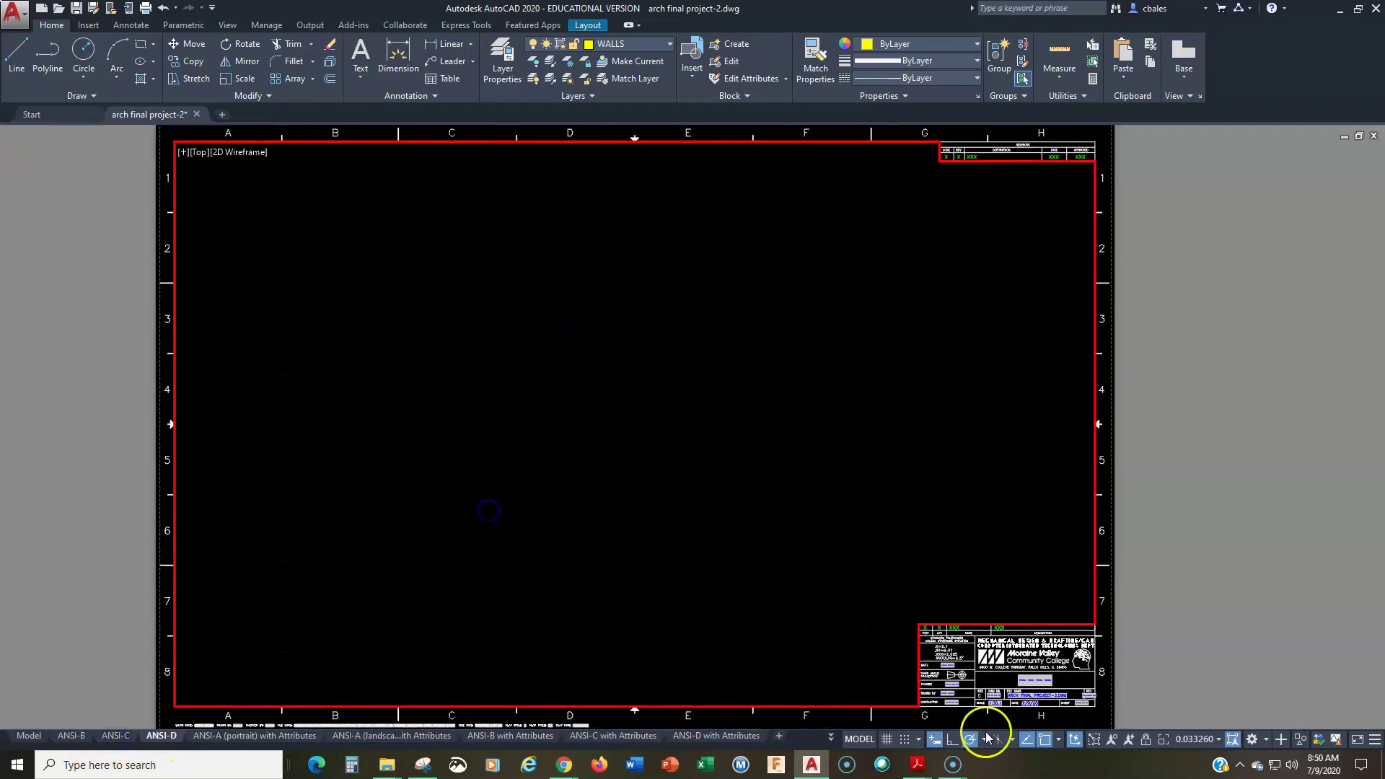
click(1208, 742)
scroll(1129, 708, down, 1)
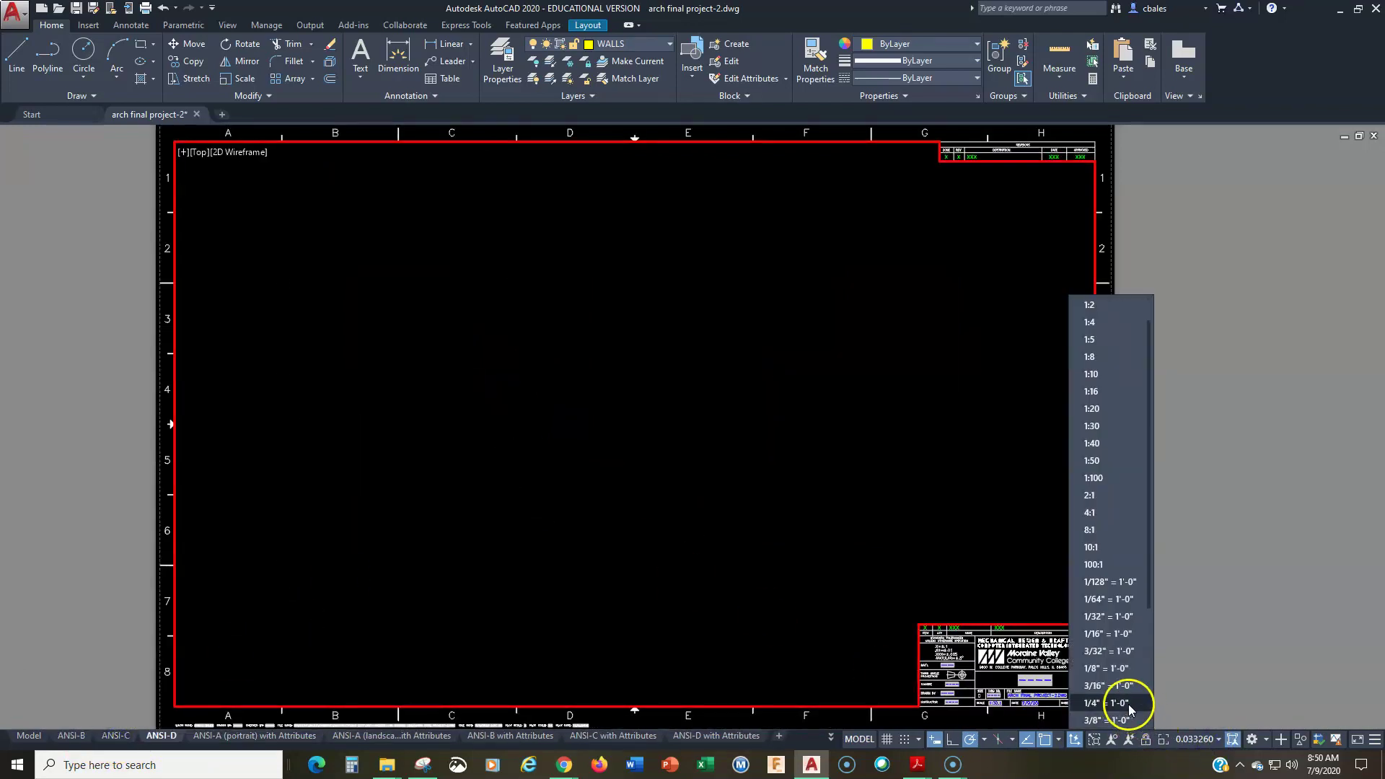
click(1129, 704)
middle_drag(755, 464, 197, 454)
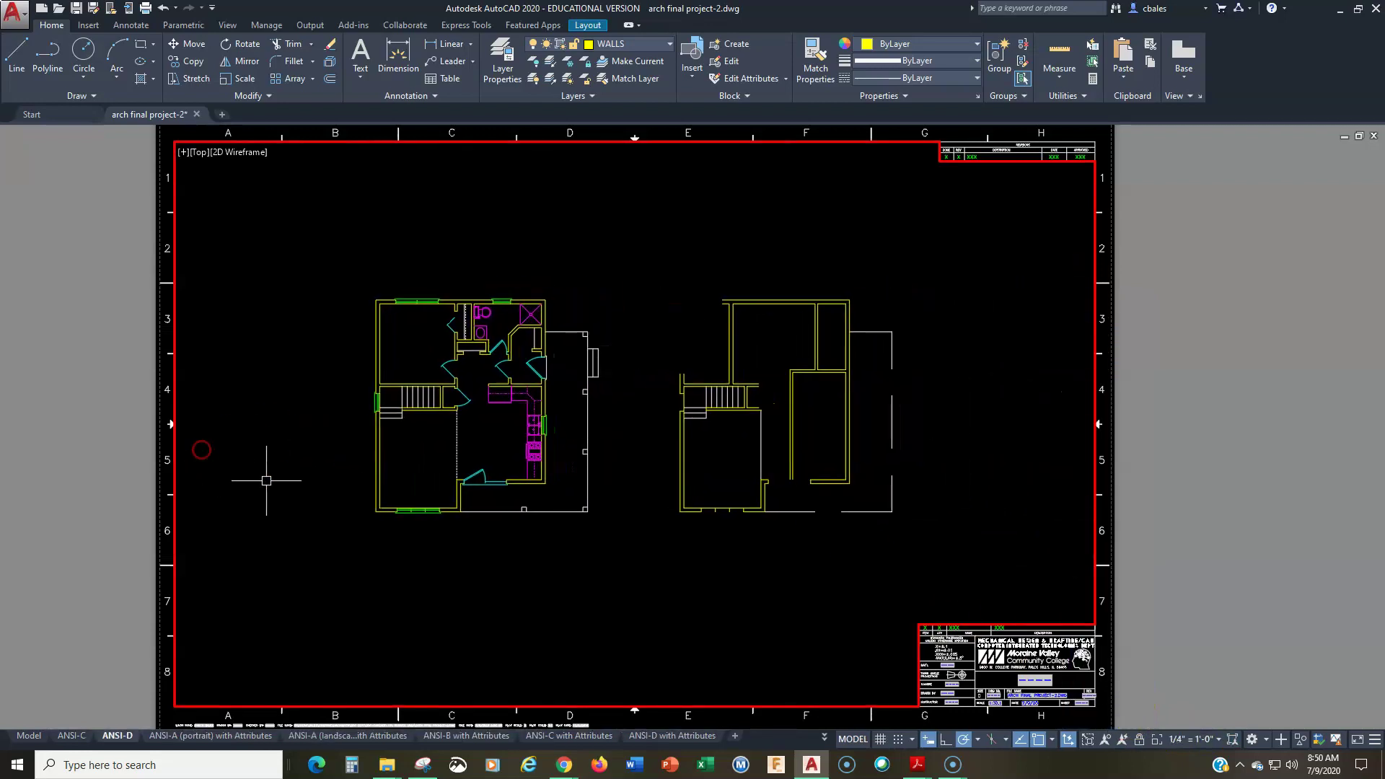
middle_drag(588, 566, 580, 566)
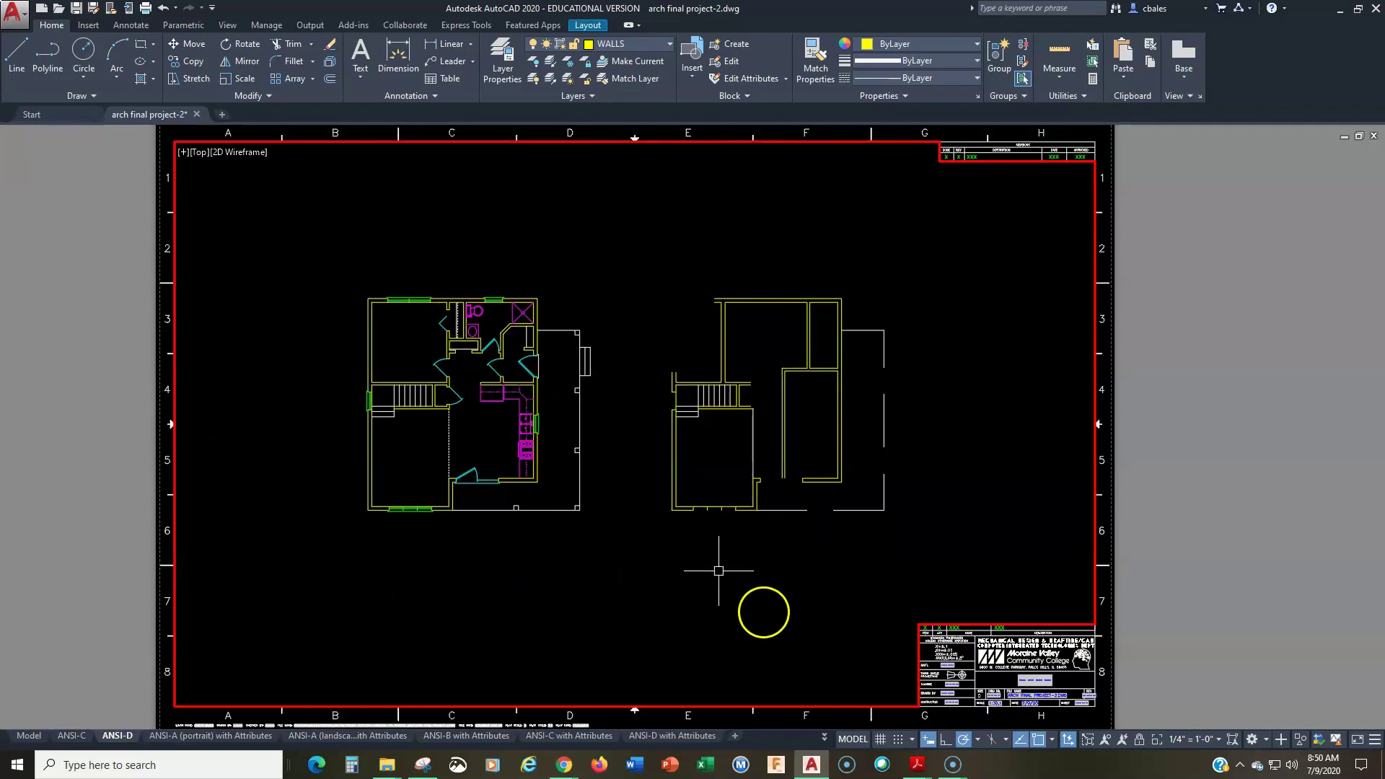
- Check the ANSI-C layout's viewport scale and set the model-space annotation scale to 1/4" = 1'-0" to match
mouse_move(71, 738)
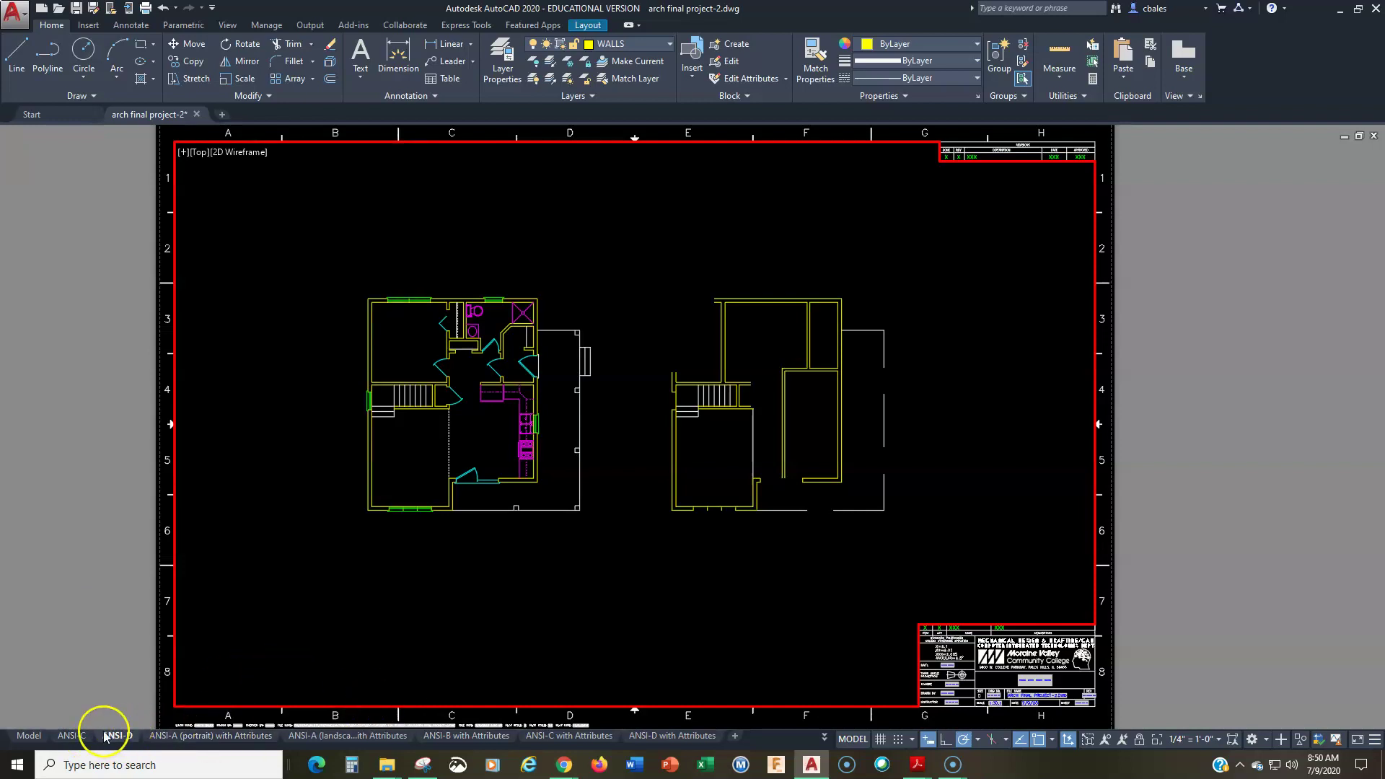
click(83, 739)
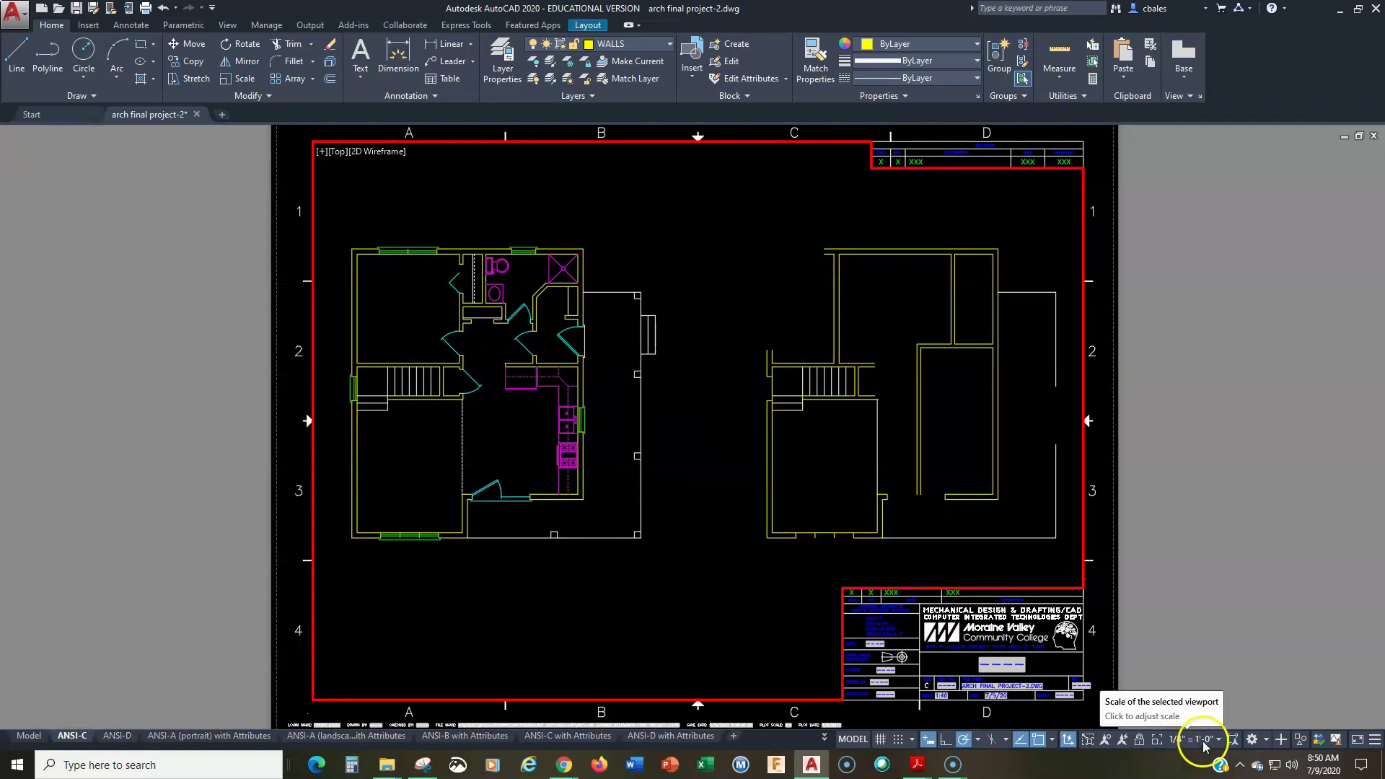
click(41, 737)
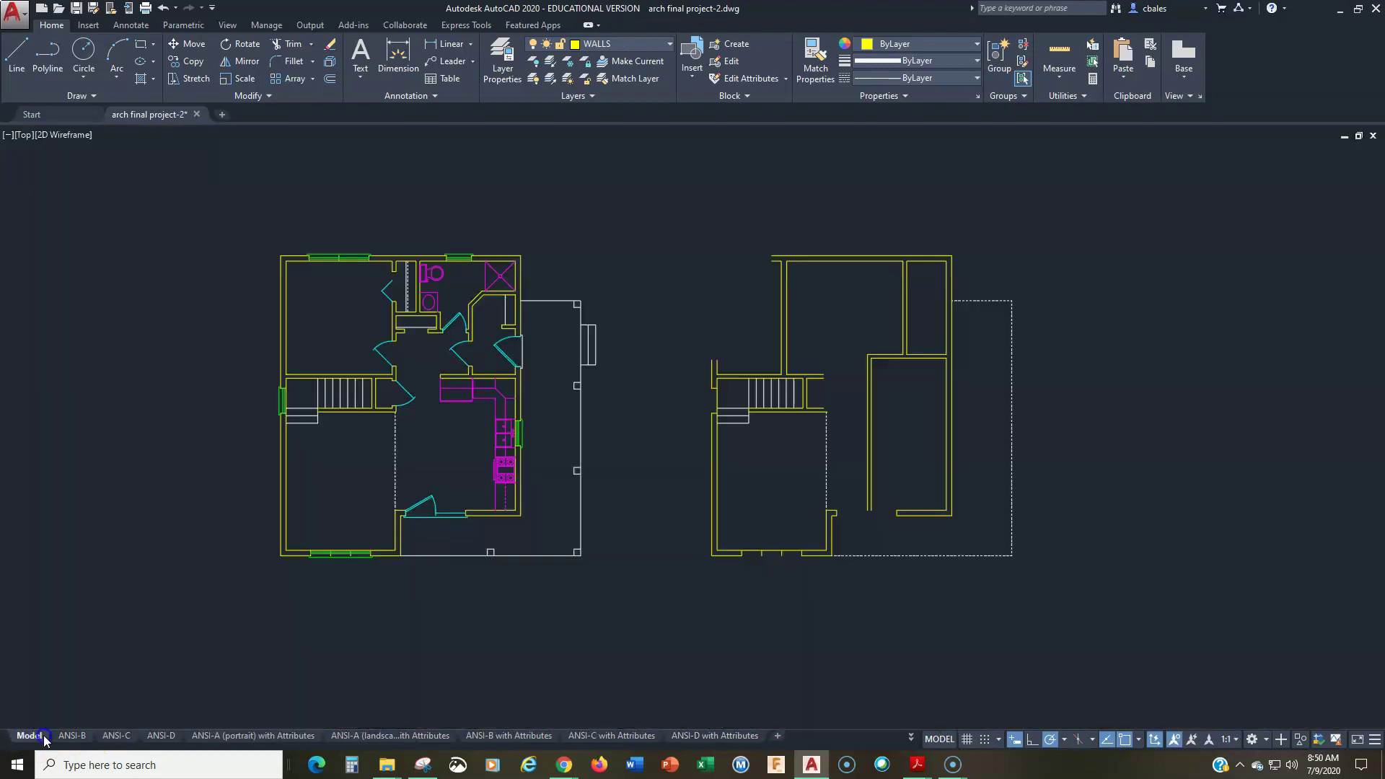
click(1226, 740)
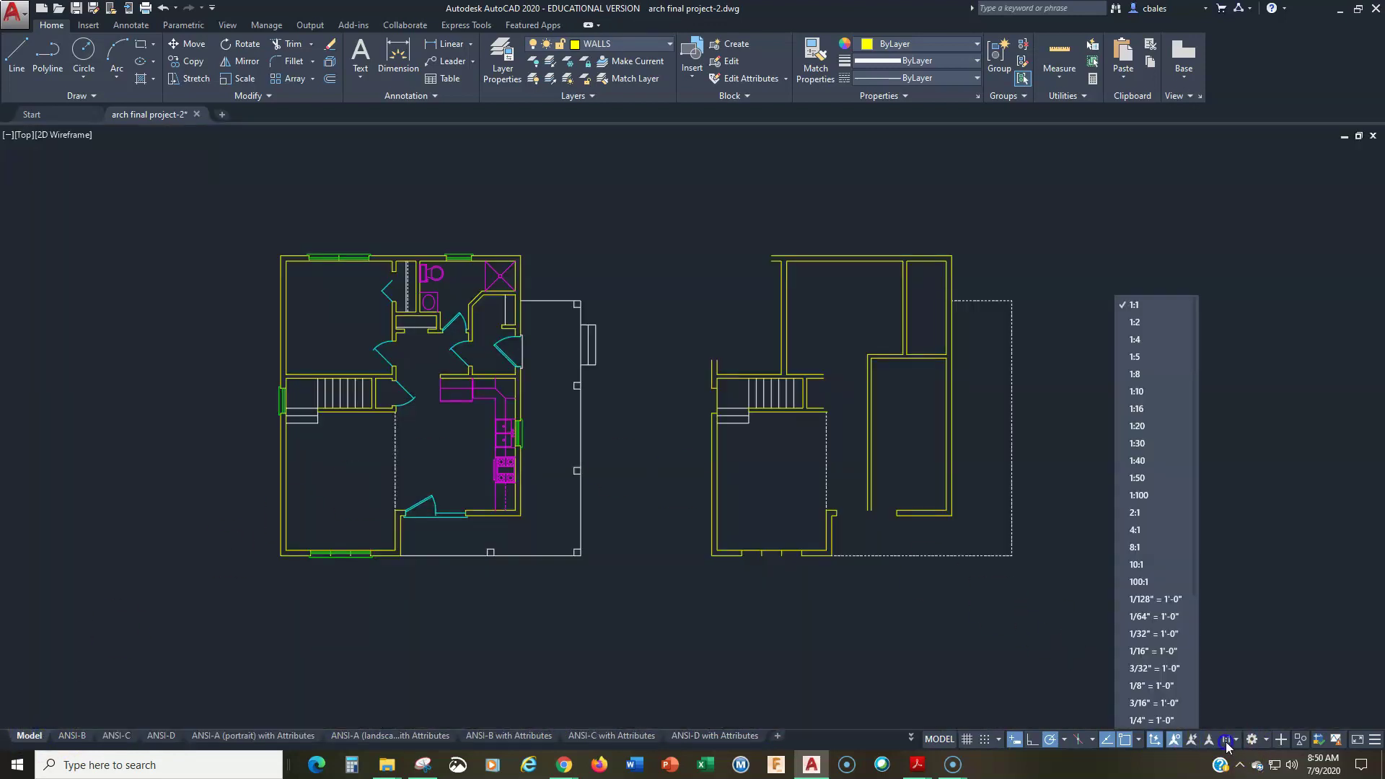
click(1173, 720)
- Create an annotative dimension style named MVCC ARCHITECTURAL based on MVCC ANSI-ENGLISH, for all dimensions, and open its settings
middle_drag(677, 361, 704, 366)
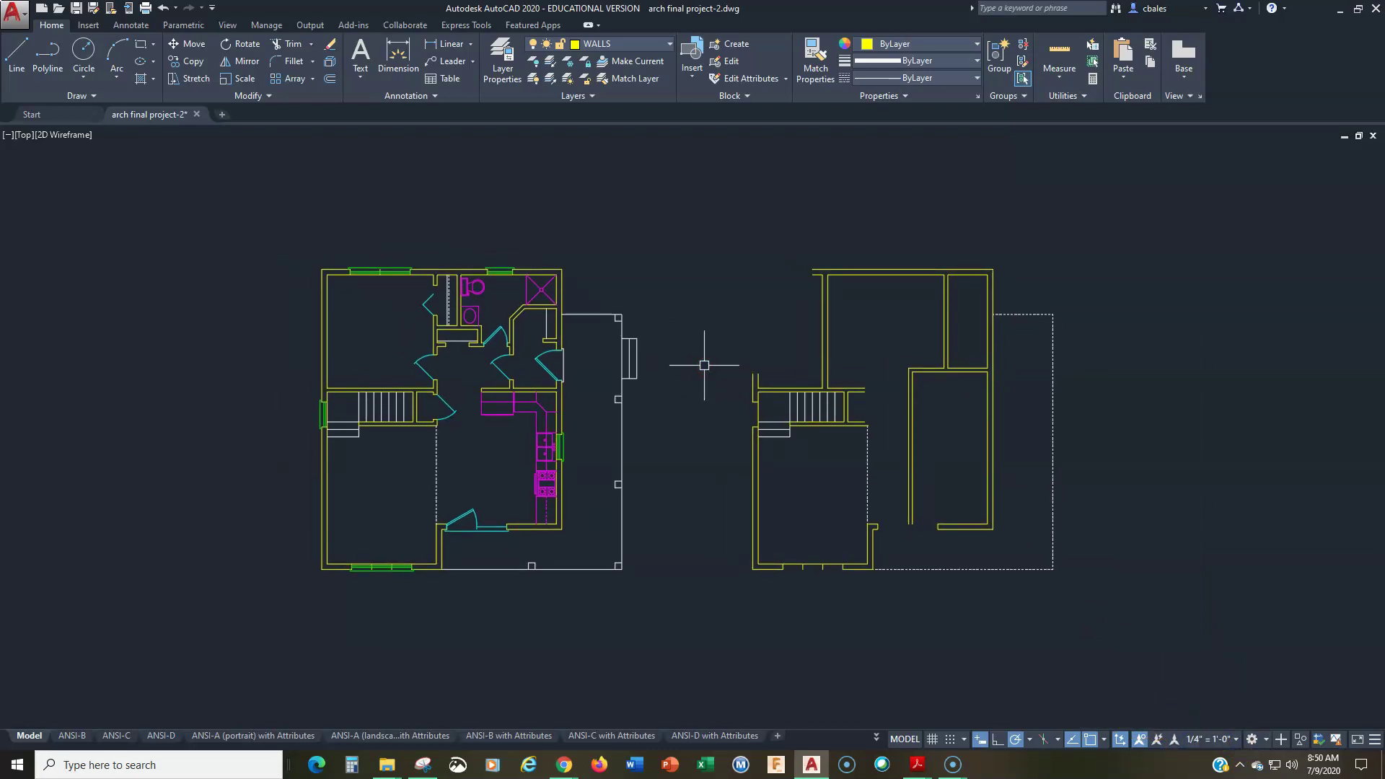
scroll(704, 365, up, 2)
mouse_move(547, 387)
middle_down()
mouse_move(800, 435)
mouse_move(760, 455)
middle_up()
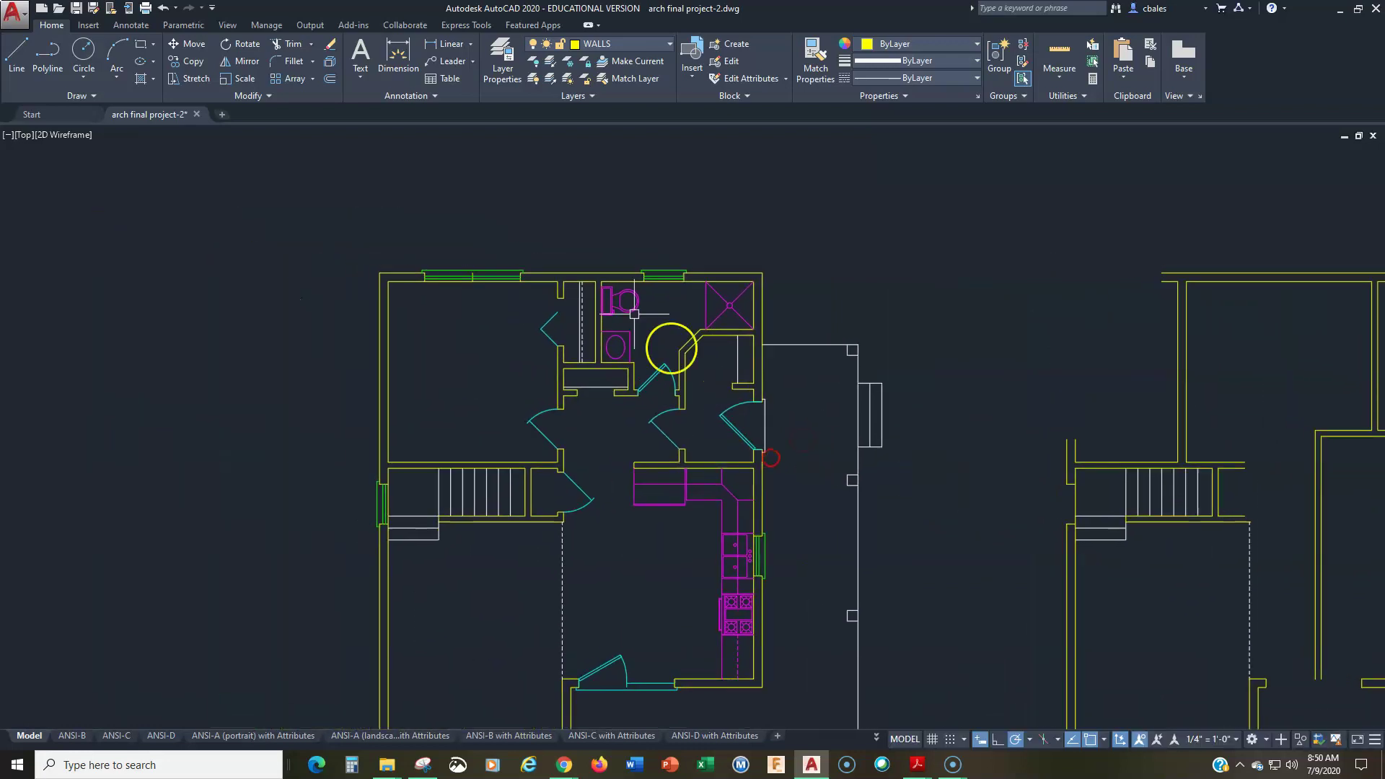
click(131, 26)
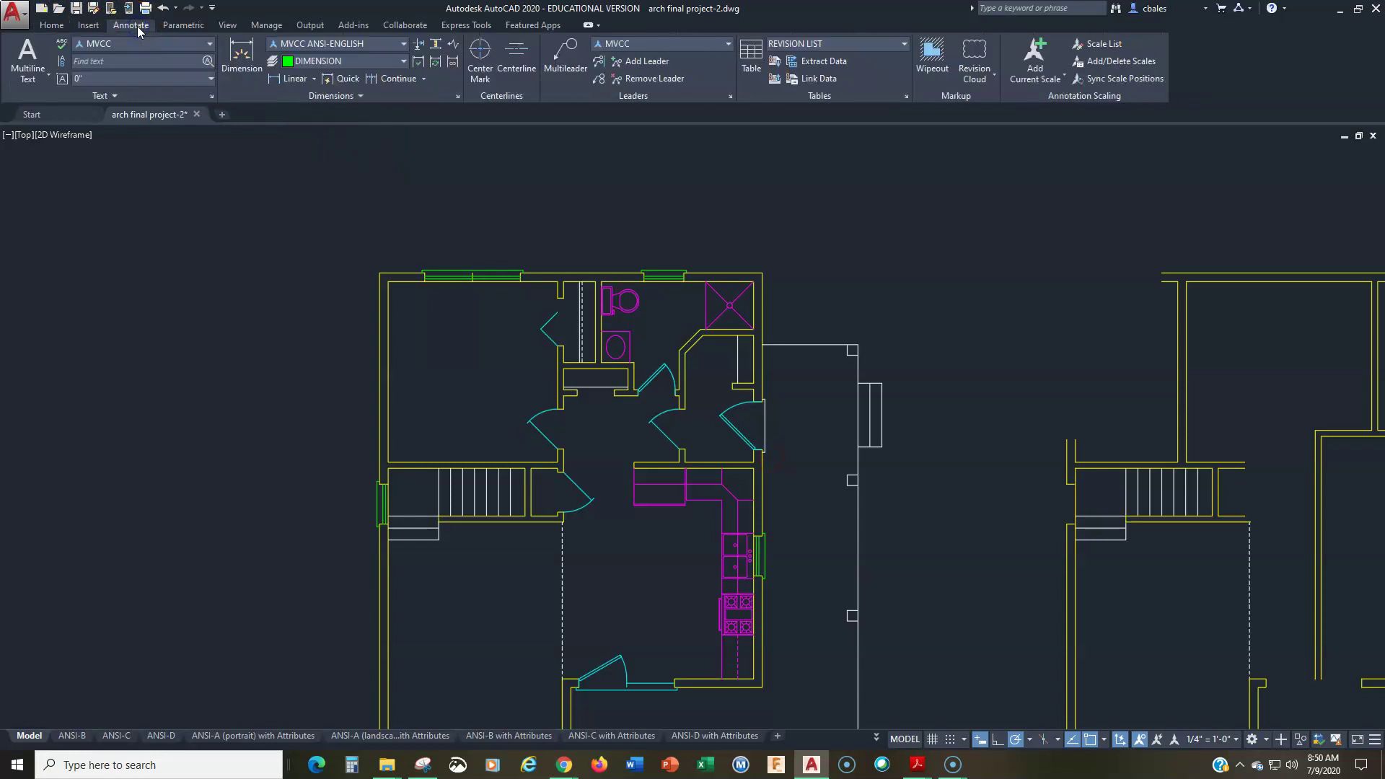
click(457, 102)
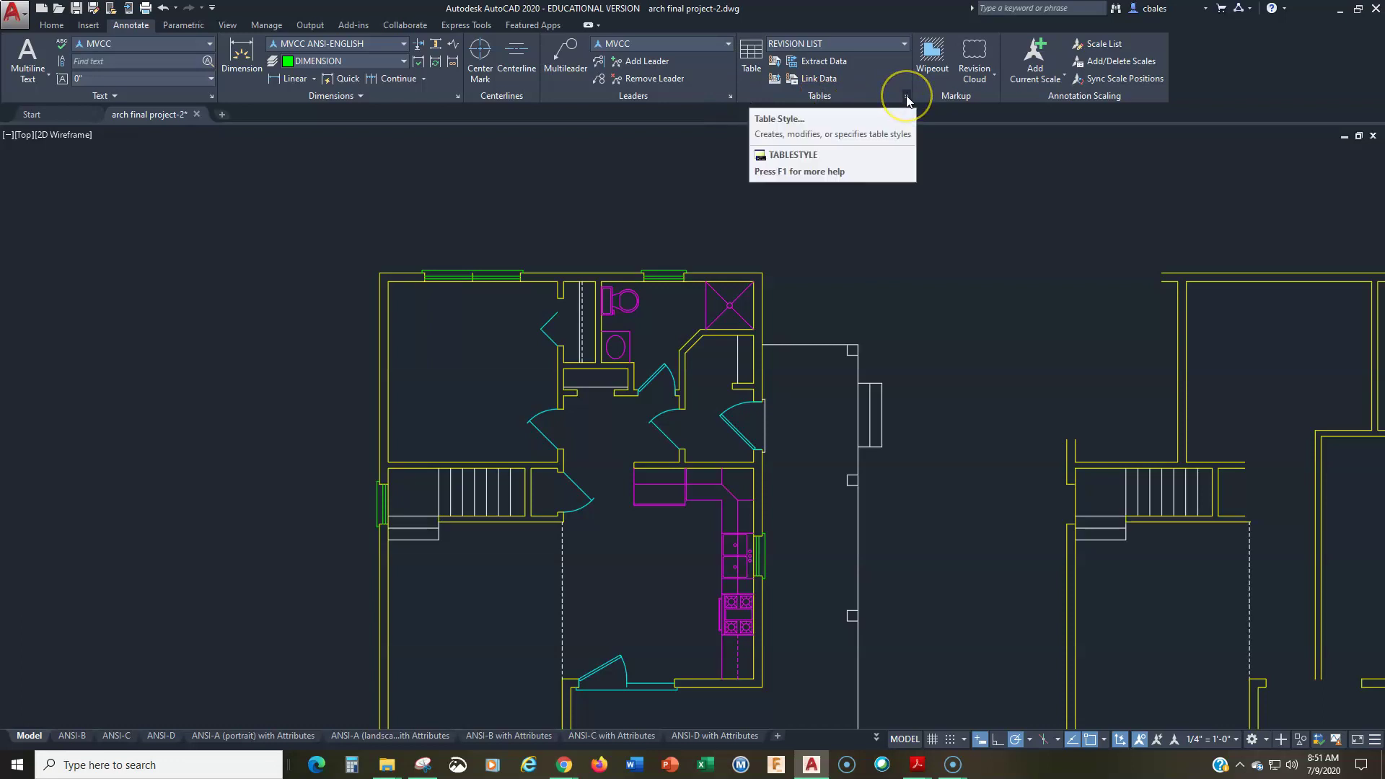
click(457, 97)
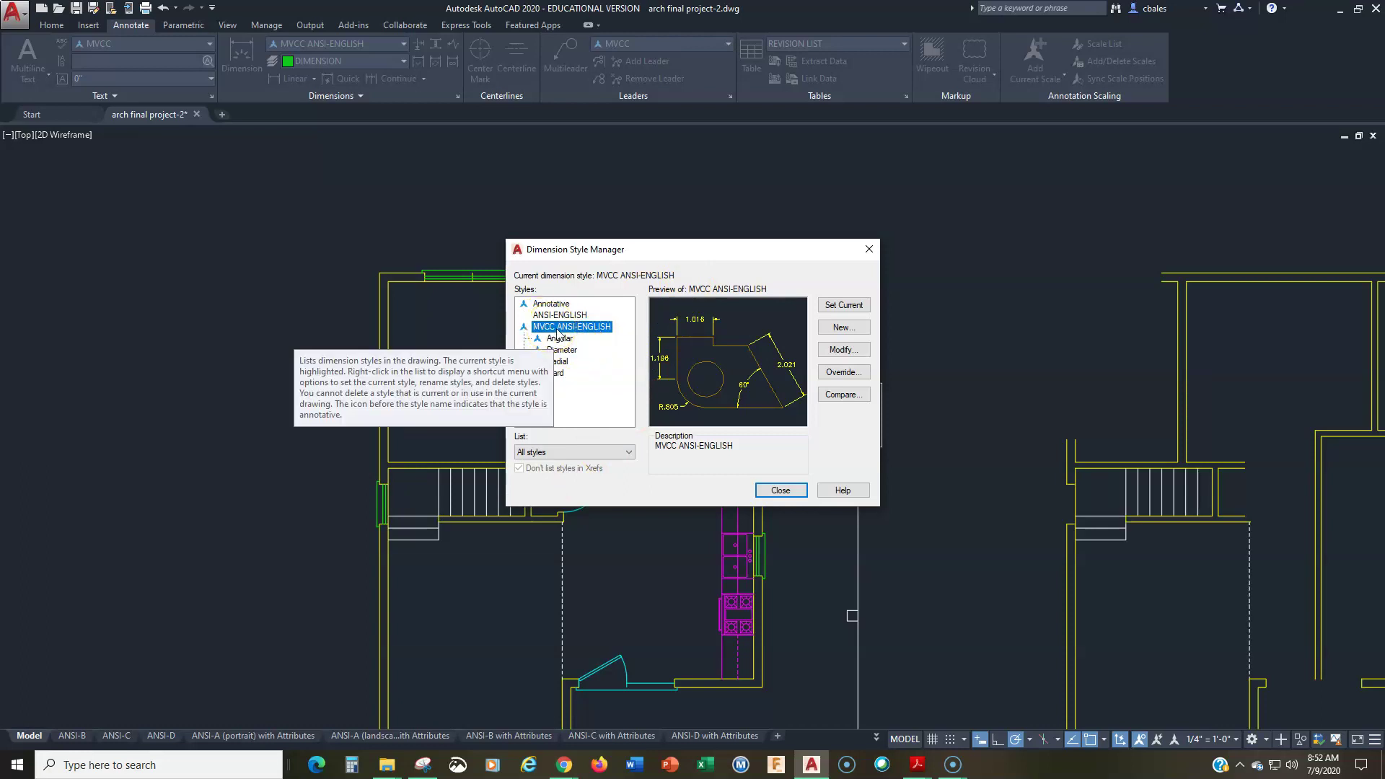
click(841, 328)
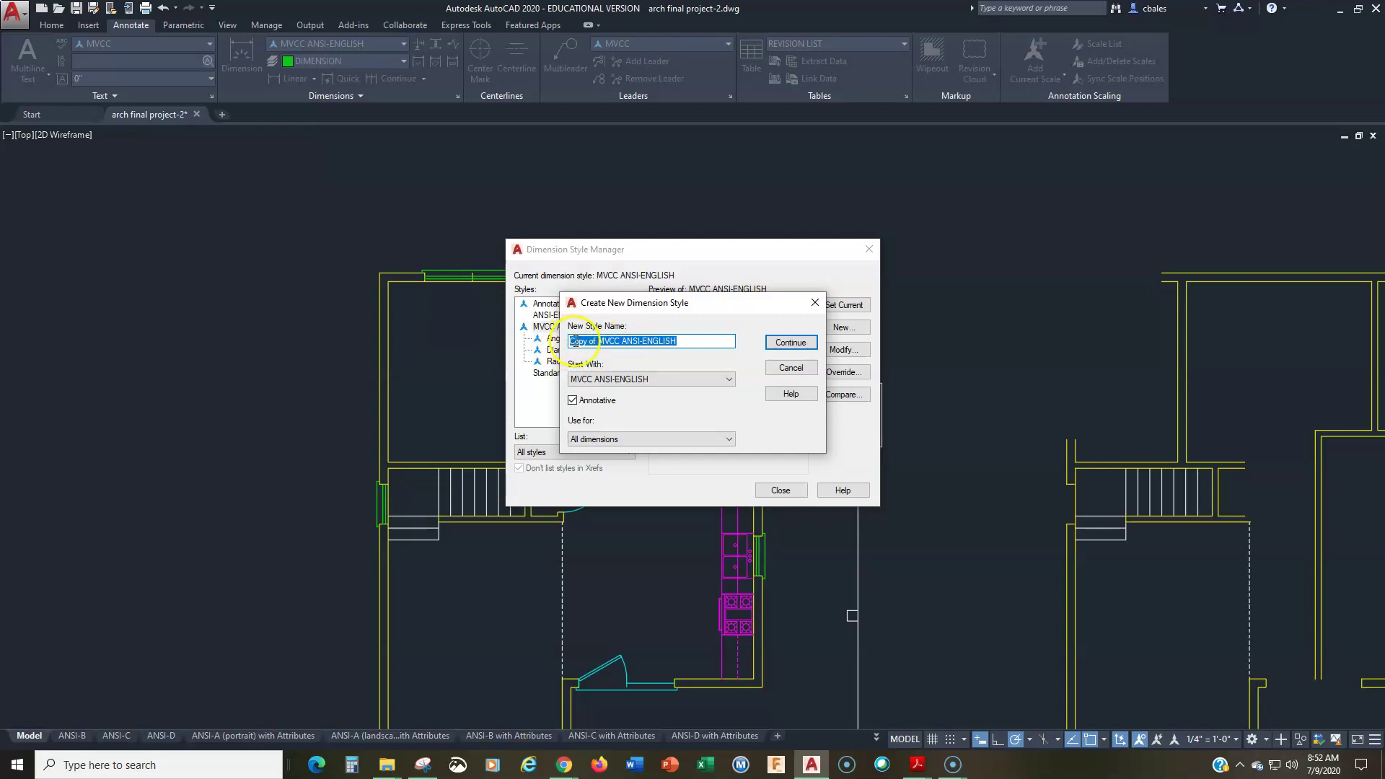
click(575, 341)
drag(596, 341, 575, 341)
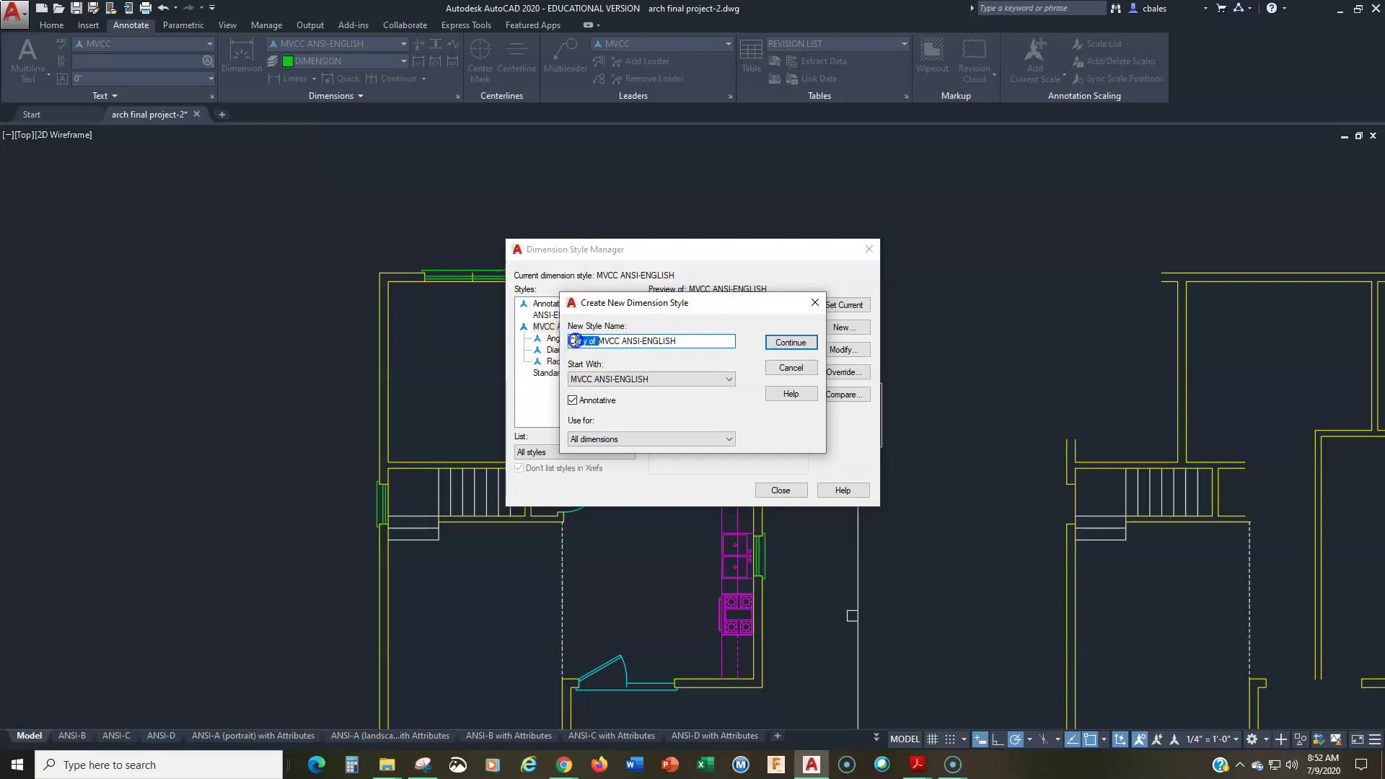
key(BackSpace)
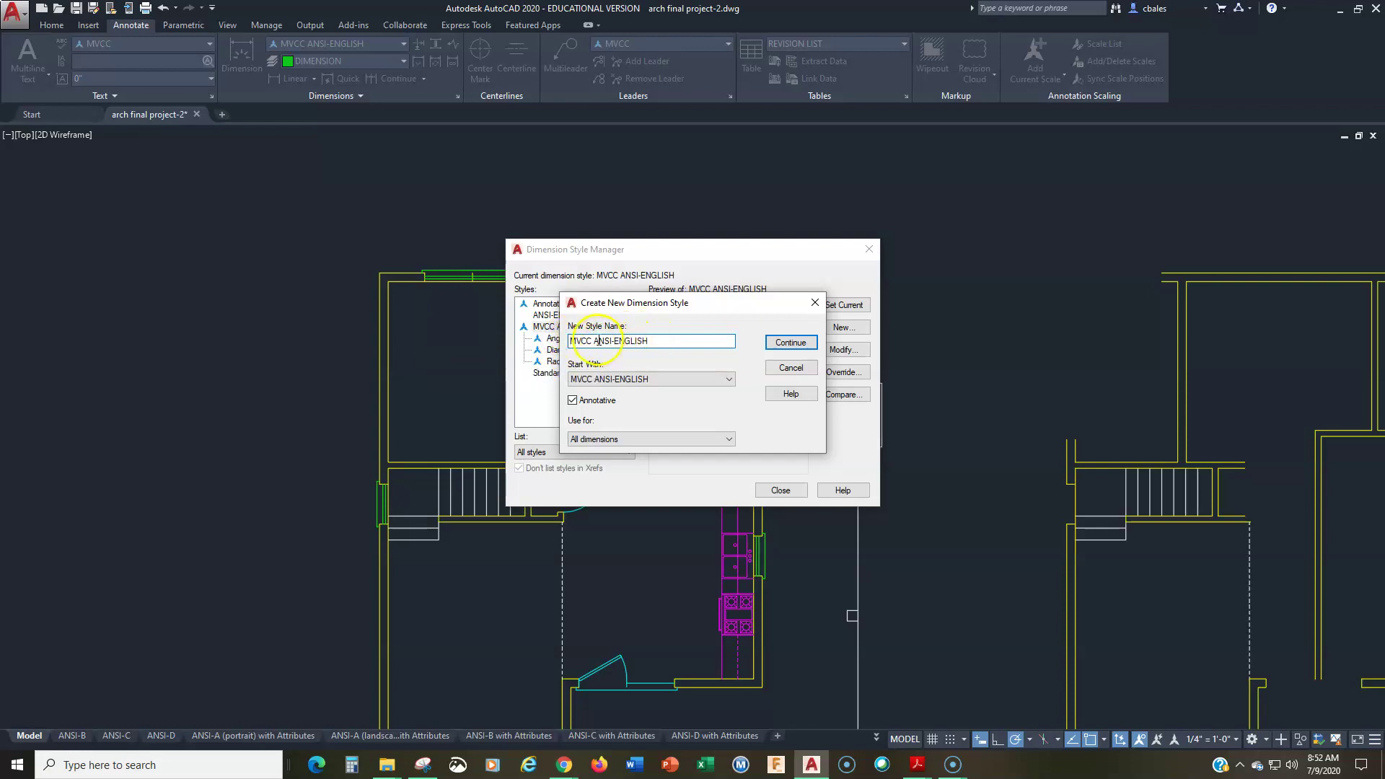
drag(595, 341, 682, 341)
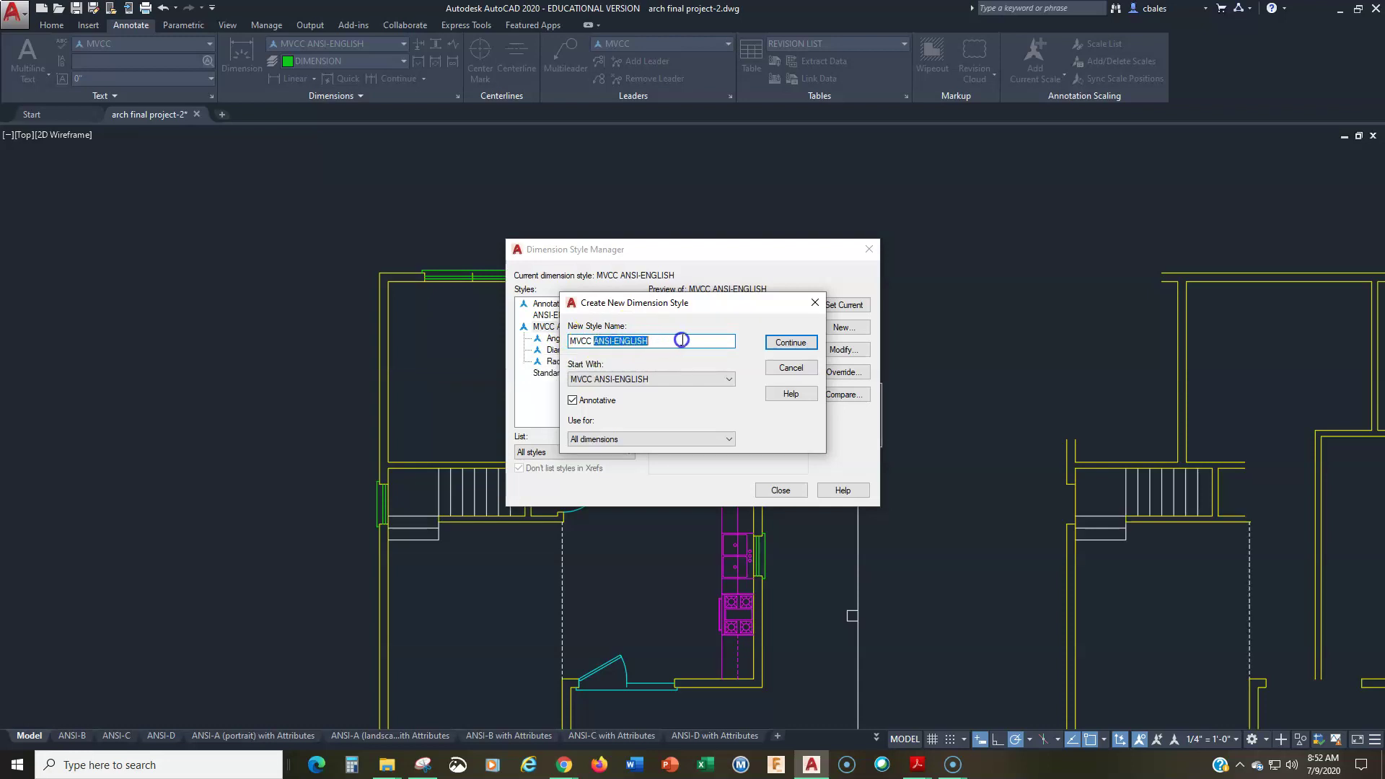
text(ARCHITECTURA)
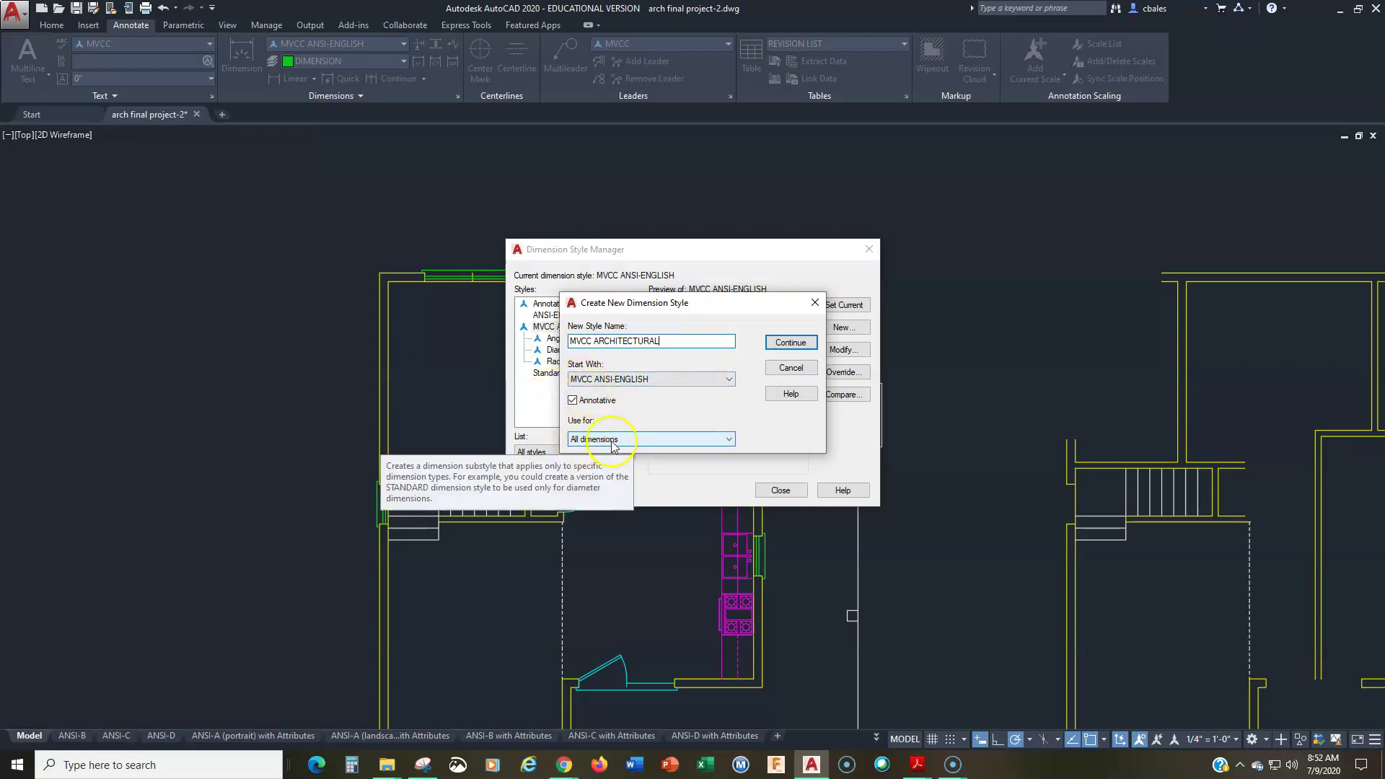
click(791, 341)
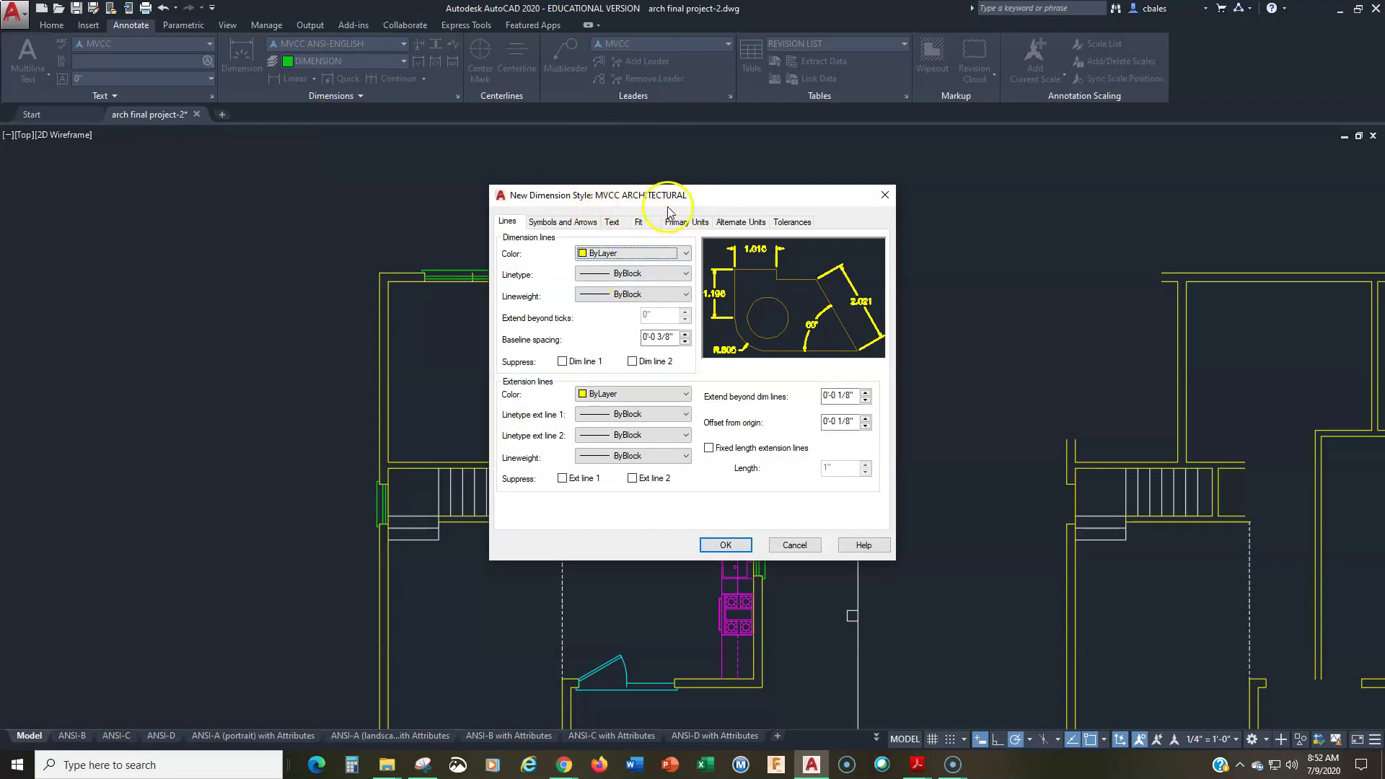
- Set both dimension arrowheads to Architectural tick and extend the dimension lines 1/8" beyond the ticks
click(563, 227)
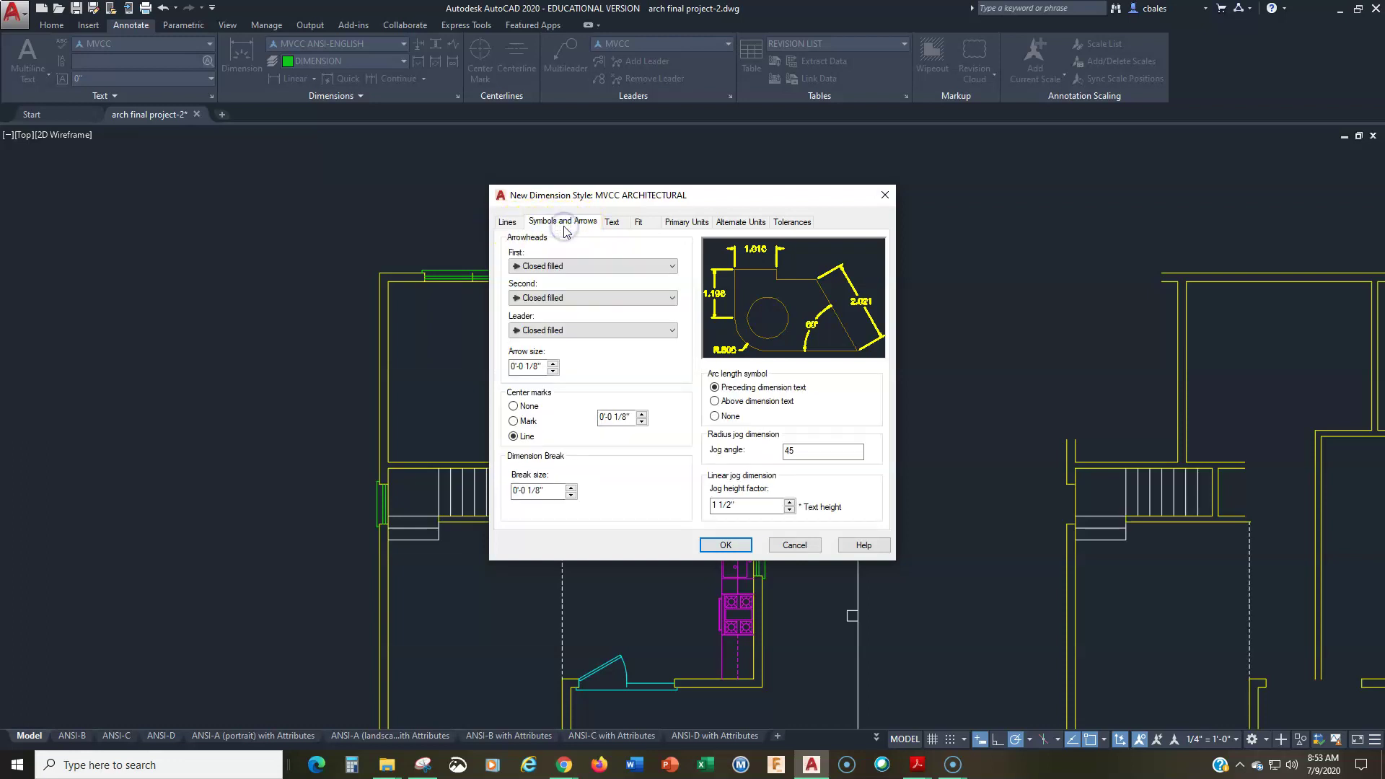
click(574, 268)
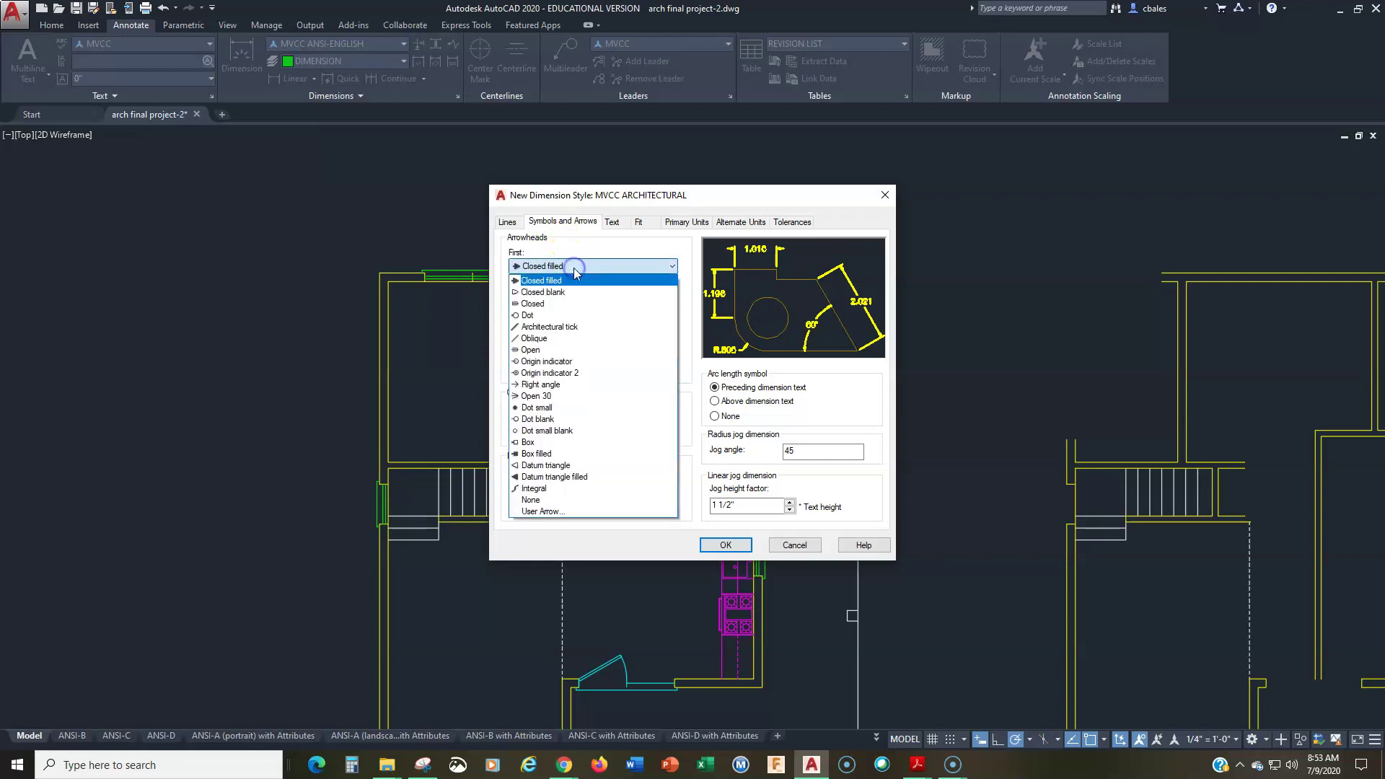
click(554, 328)
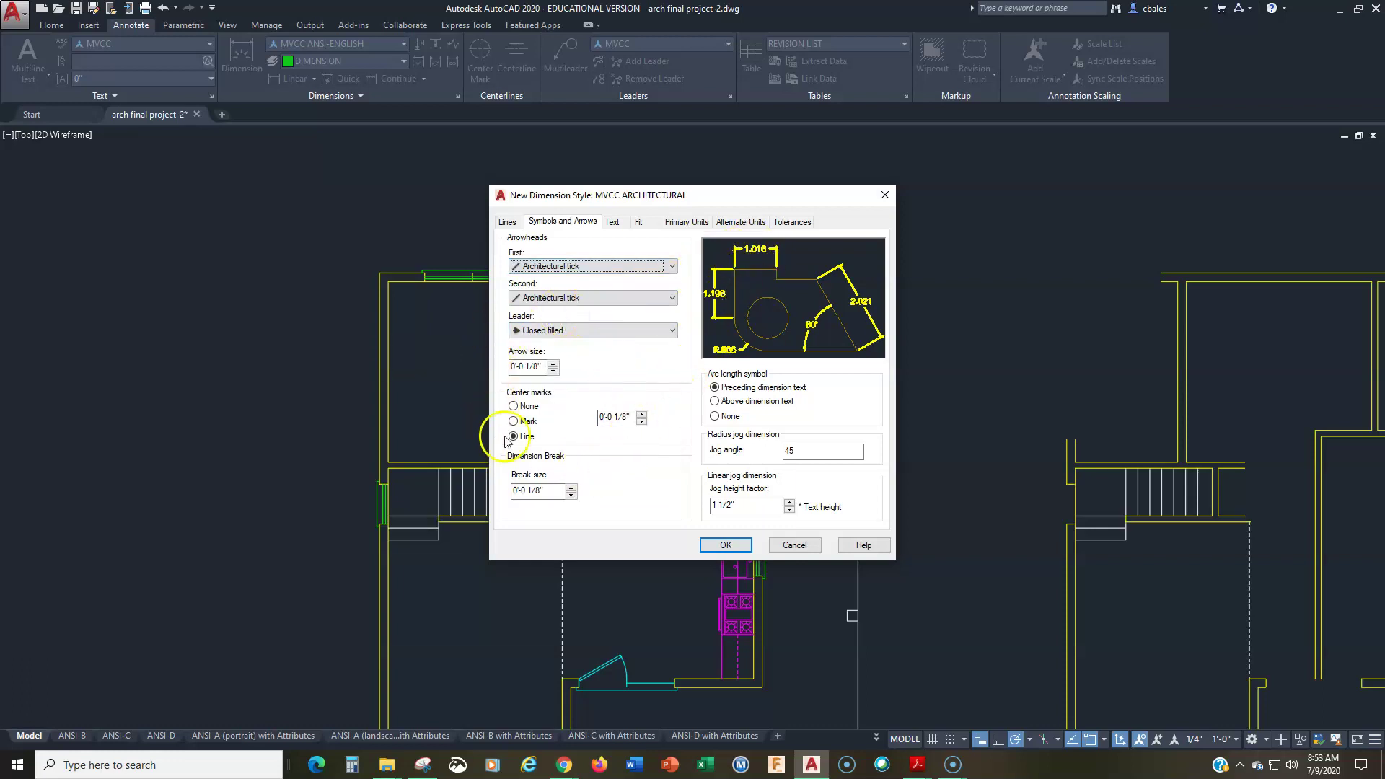
click(508, 223)
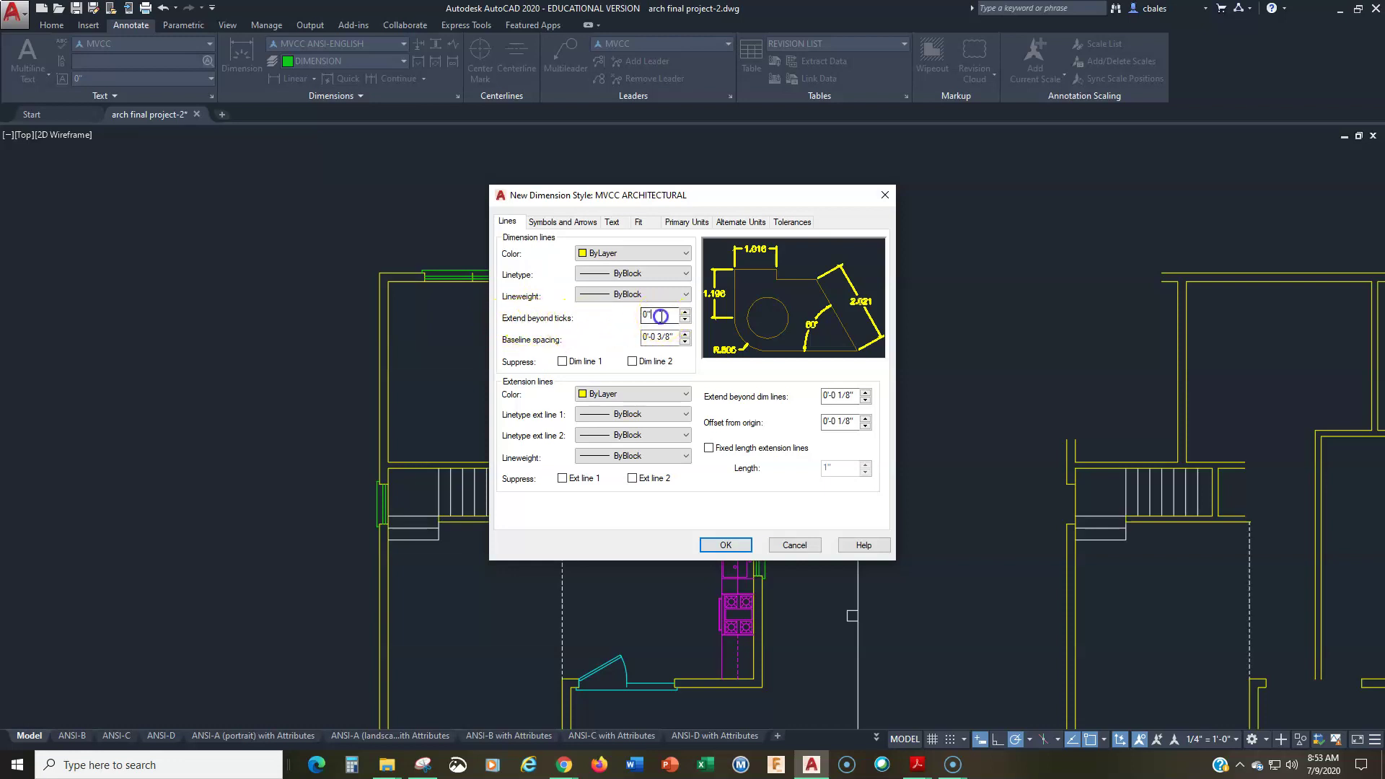
key(BackSpace)
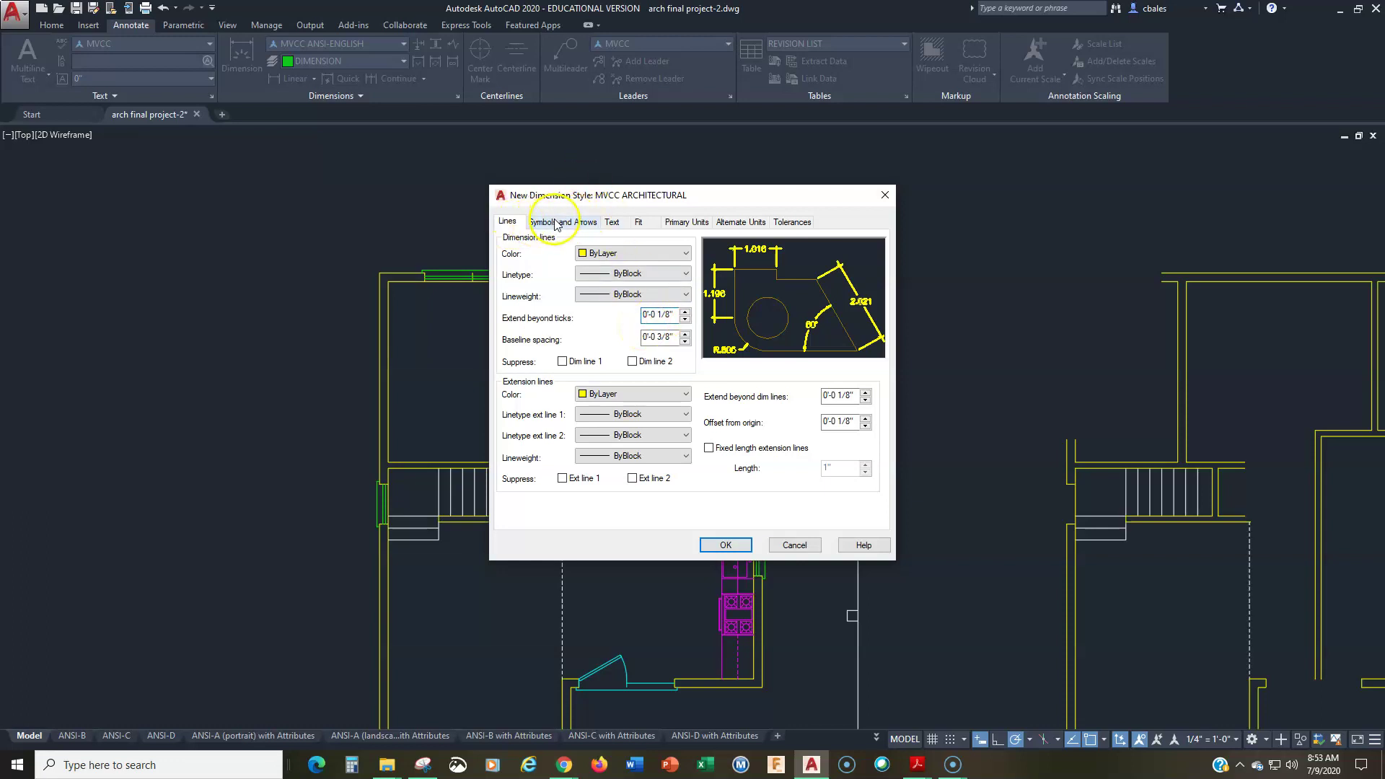
- Align the dimension text with the dimension line and set its vertical placement to Above
click(617, 223)
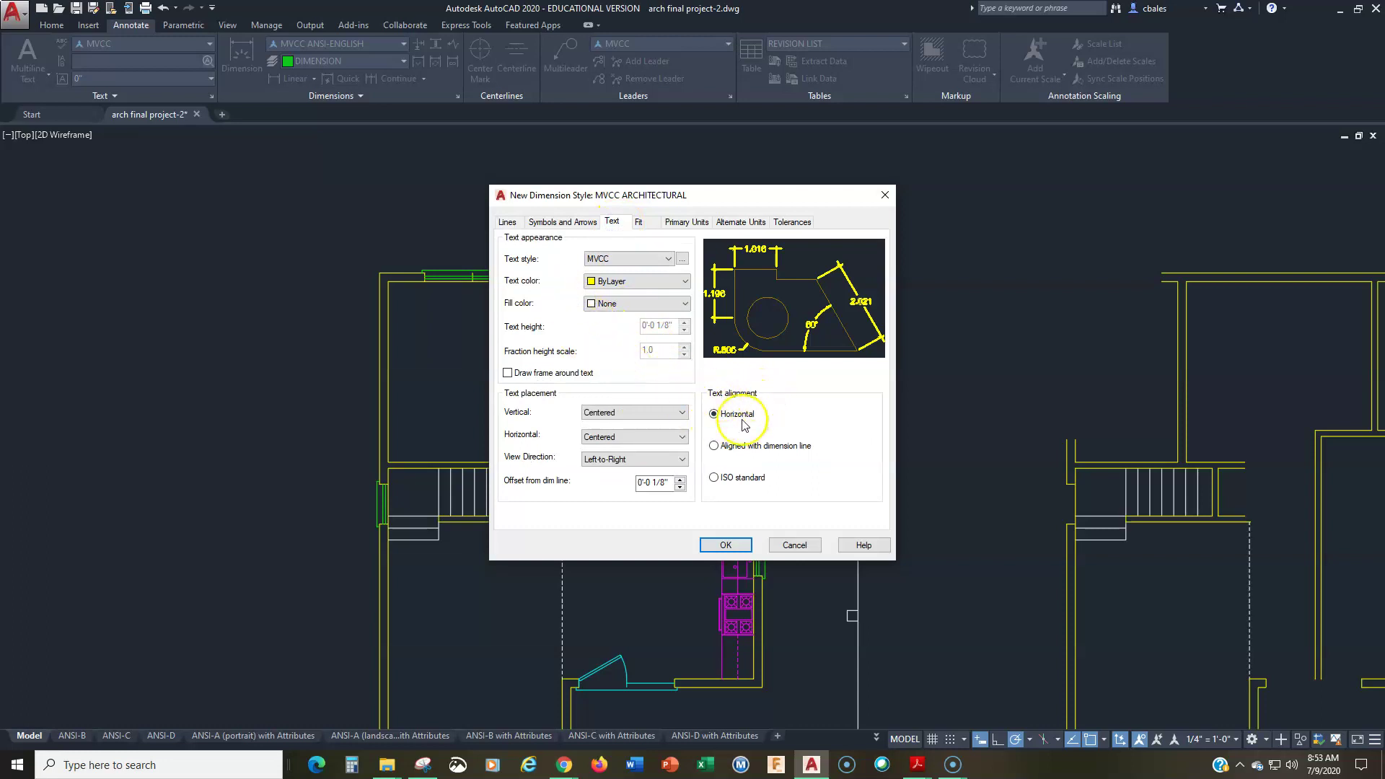
click(716, 448)
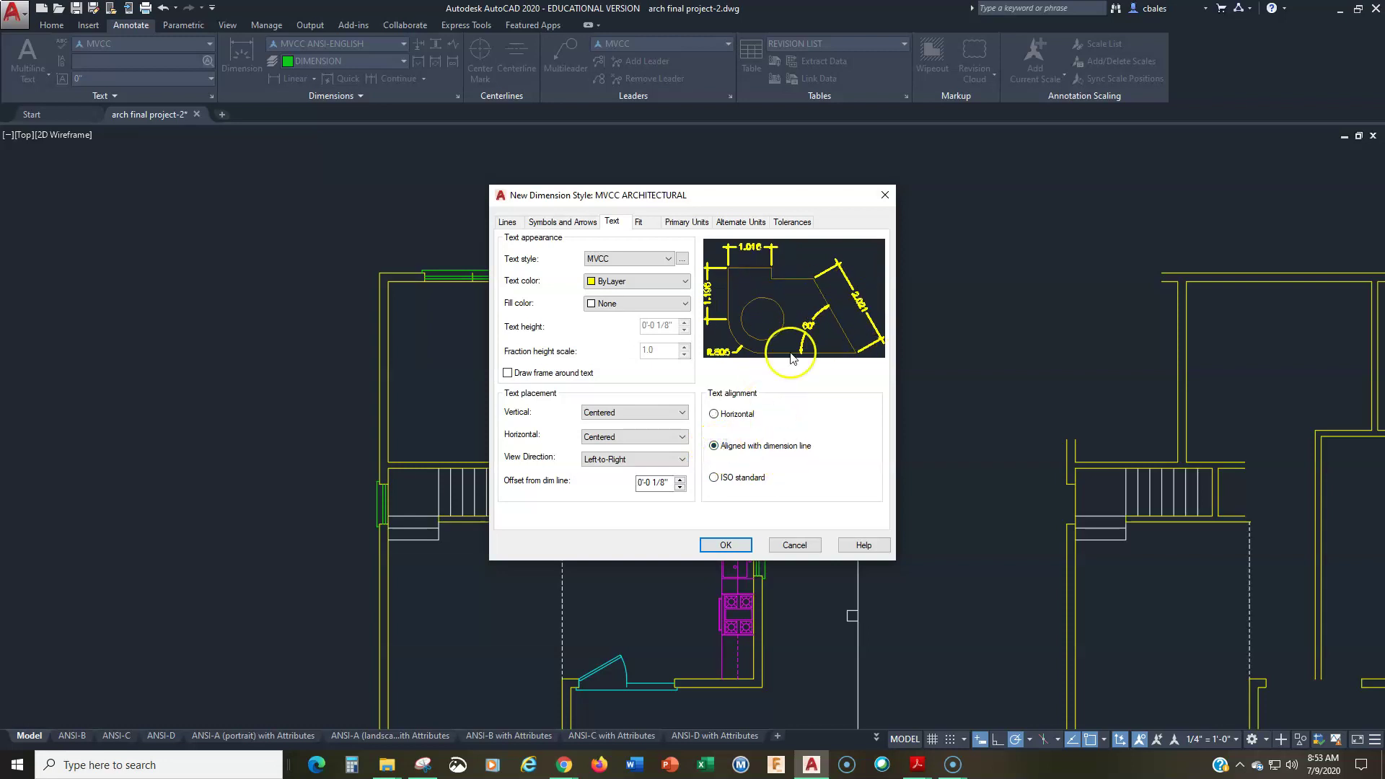
click(606, 412)
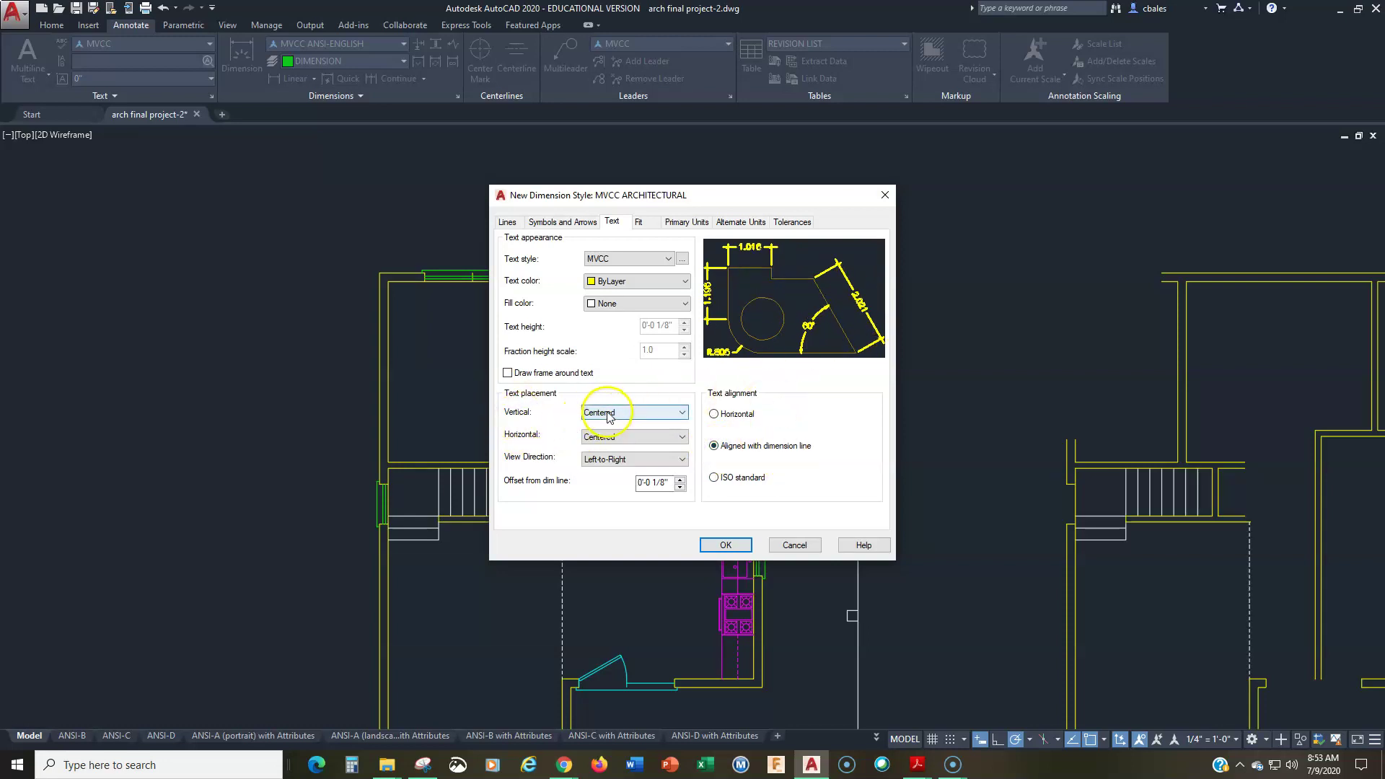
click(596, 435)
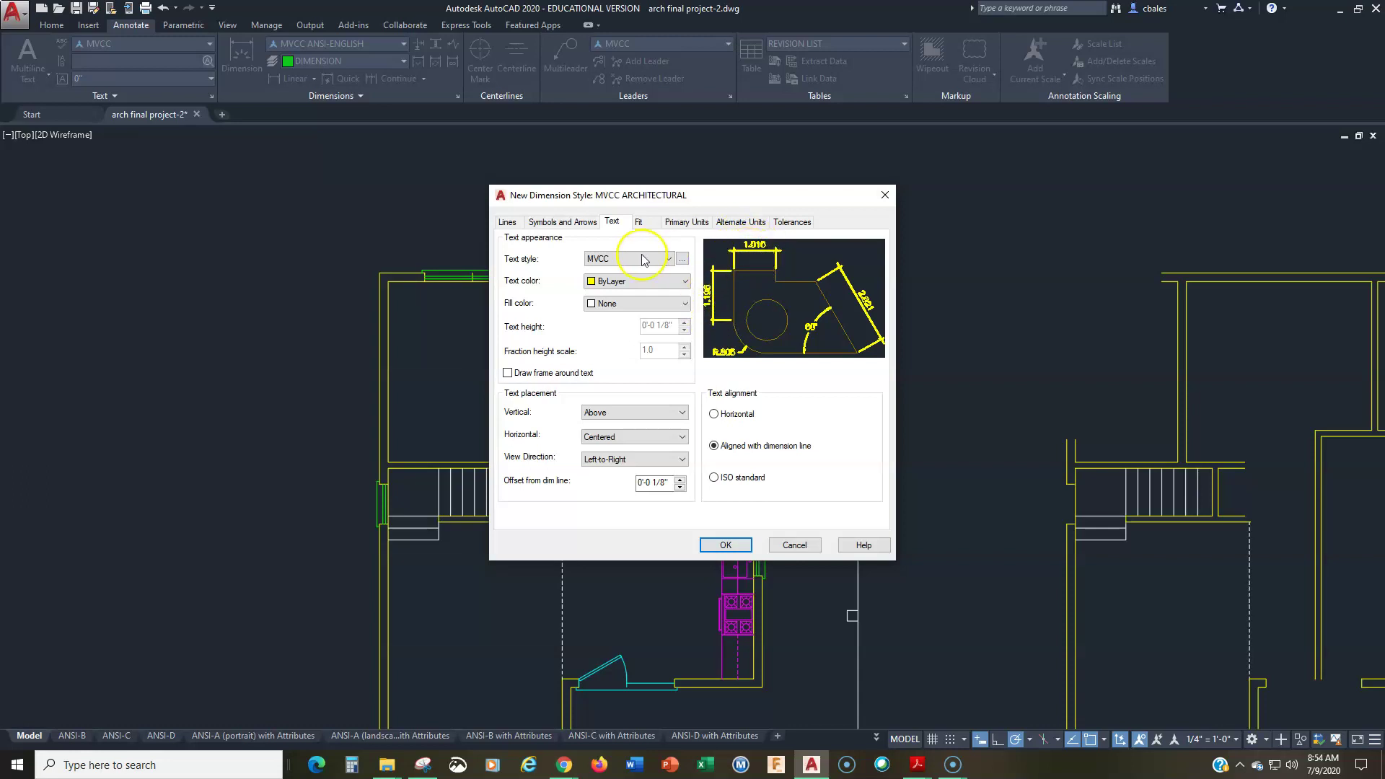
click(612, 281)
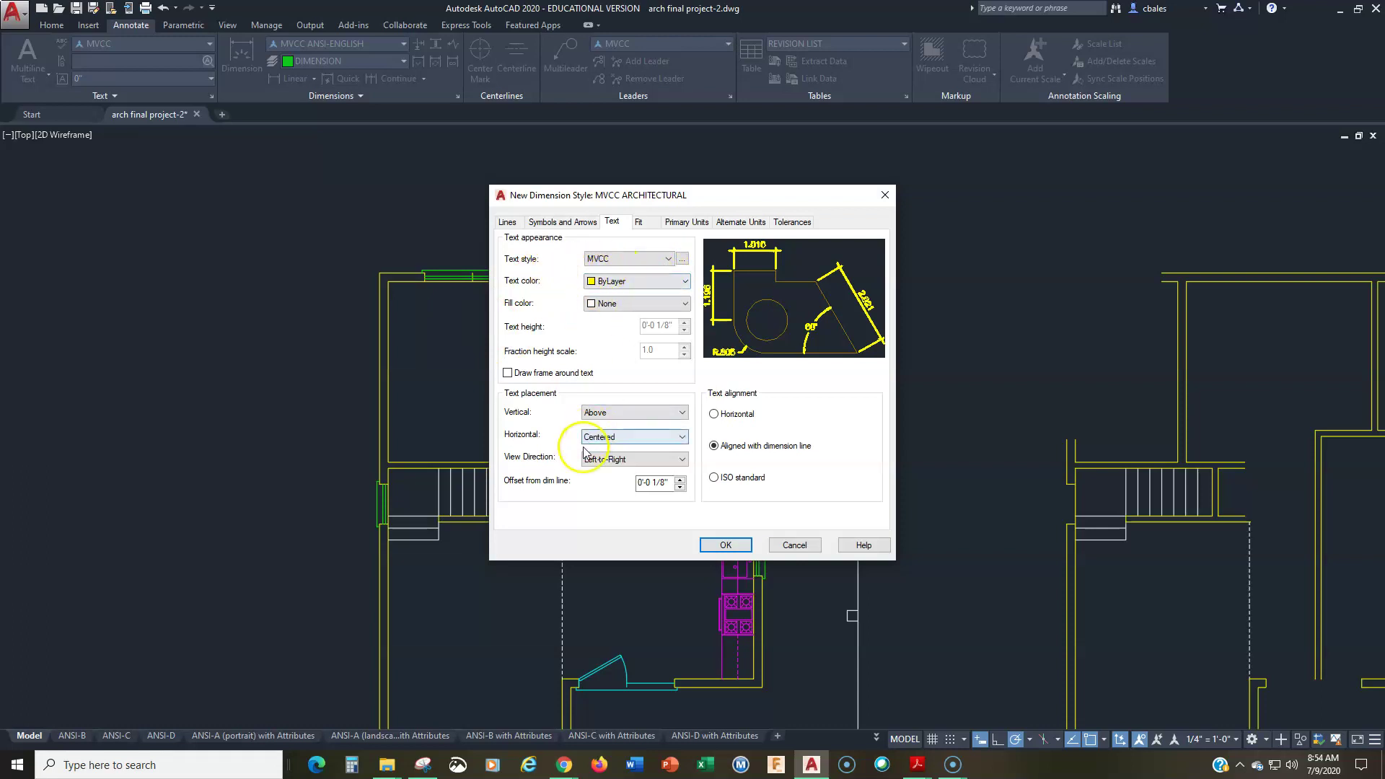
- Review the available text styles and the MVCC text style's font and size settings without changing them
click(668, 259)
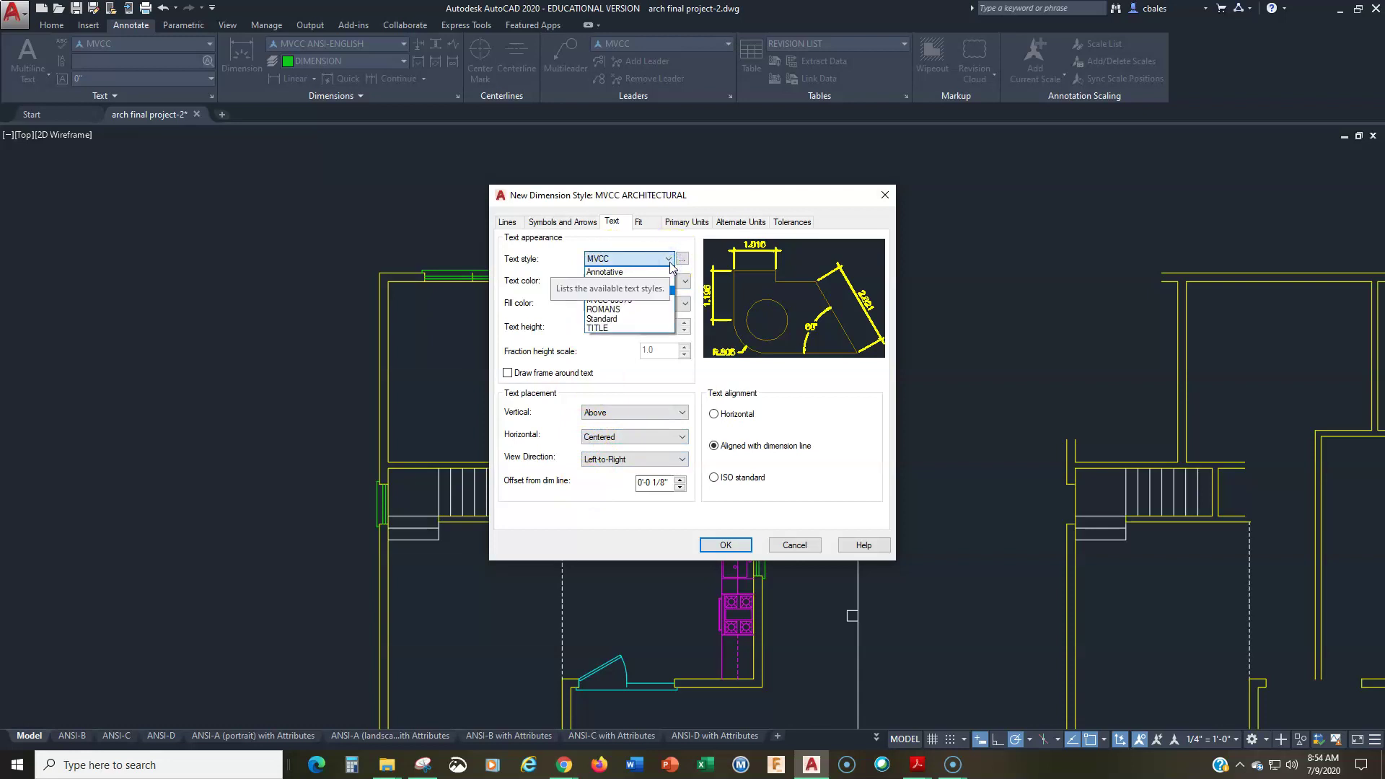
click(682, 263)
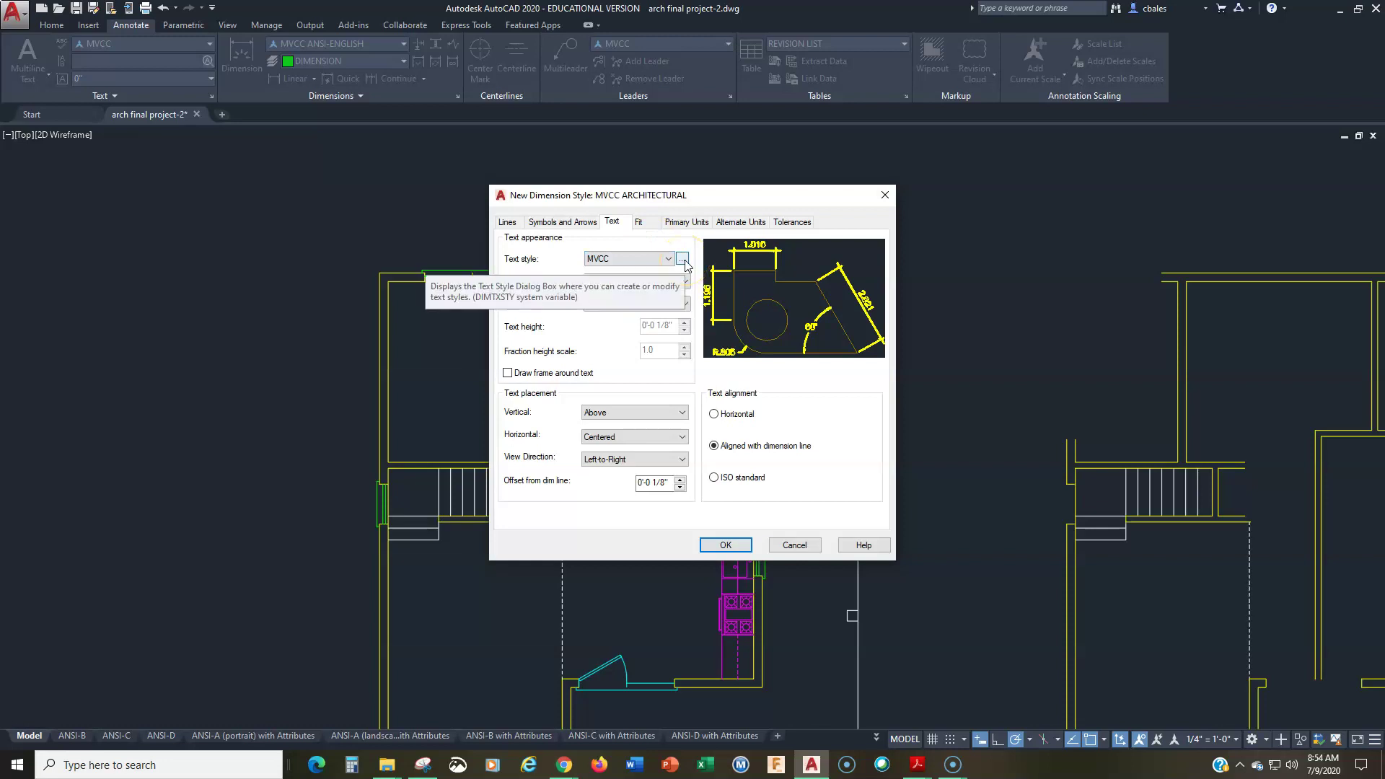
click(683, 261)
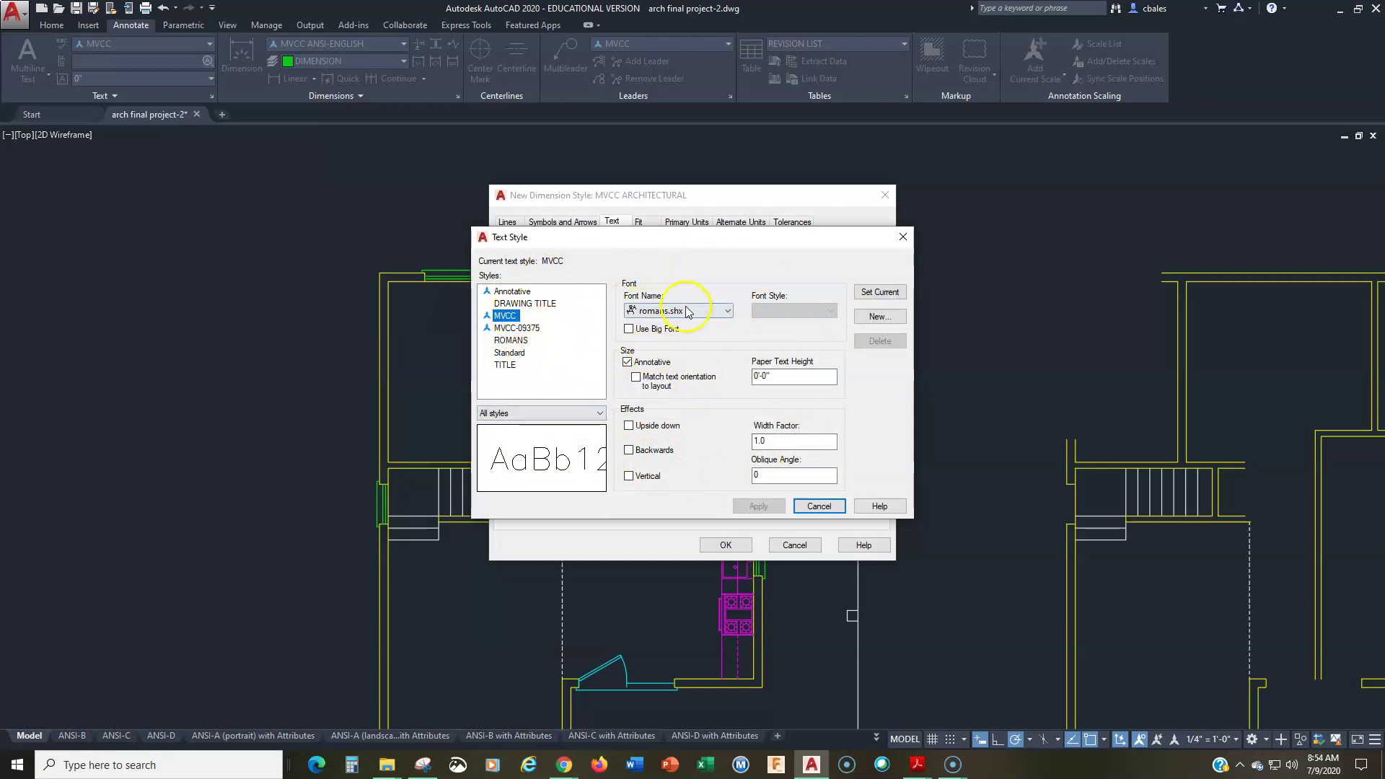
click(818, 505)
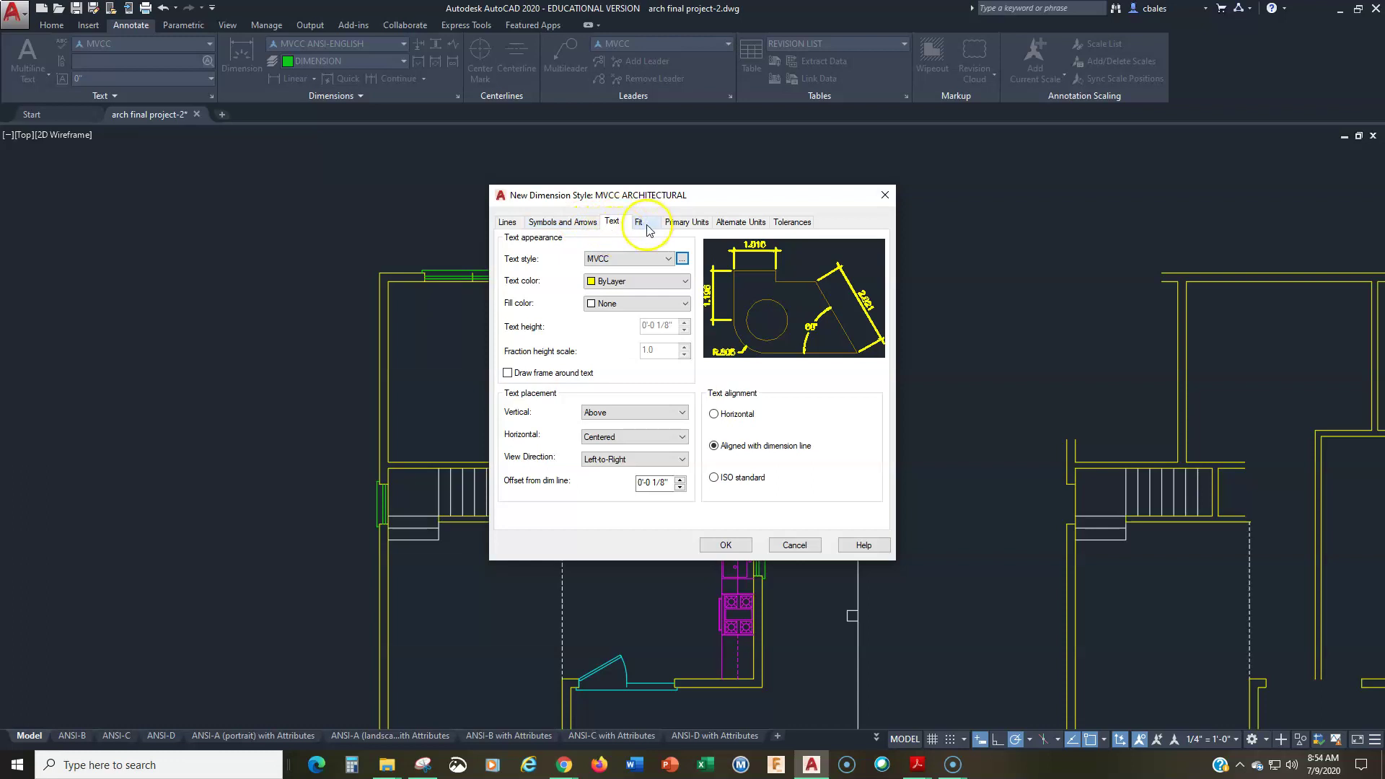
- Check the style's annotative fit setting and set the primary linear units to Architectural with 0'-0 1/8" precision
click(638, 223)
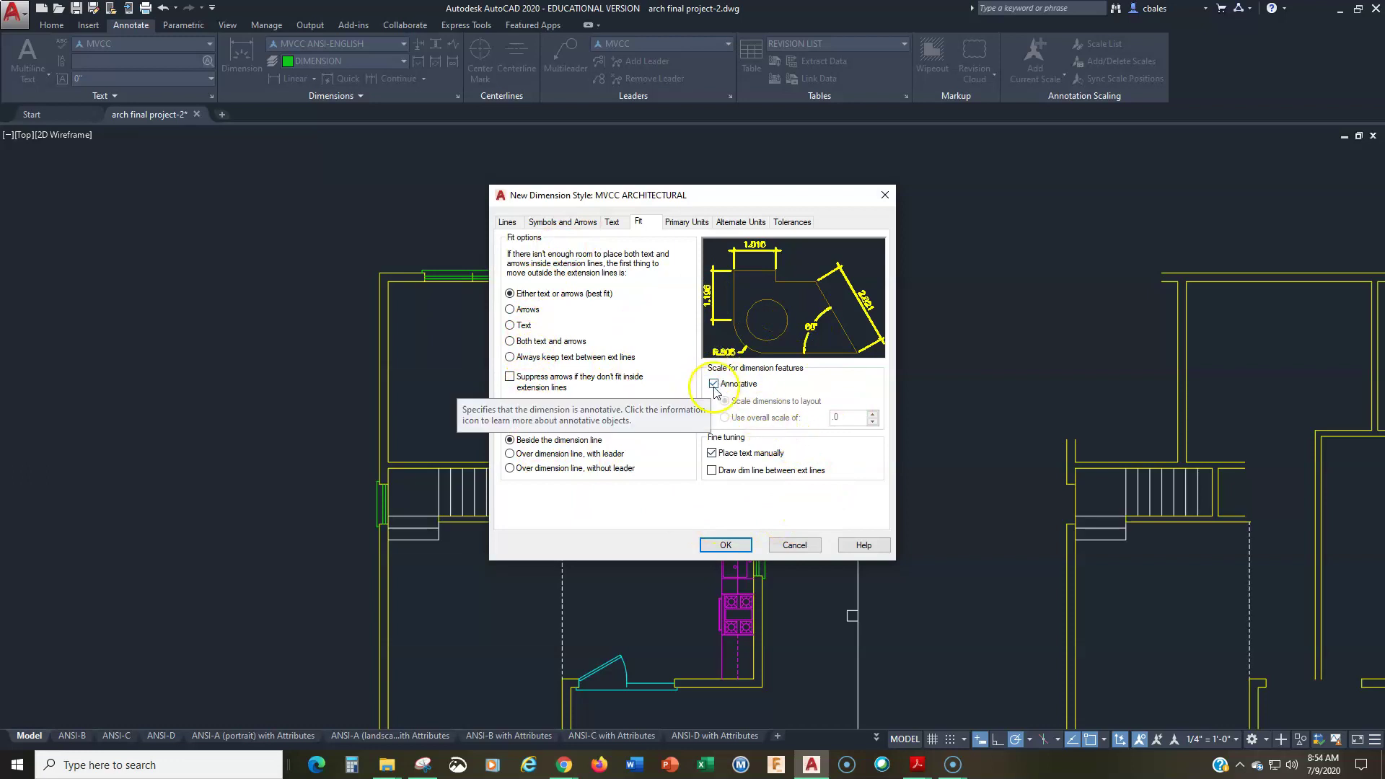
click(687, 225)
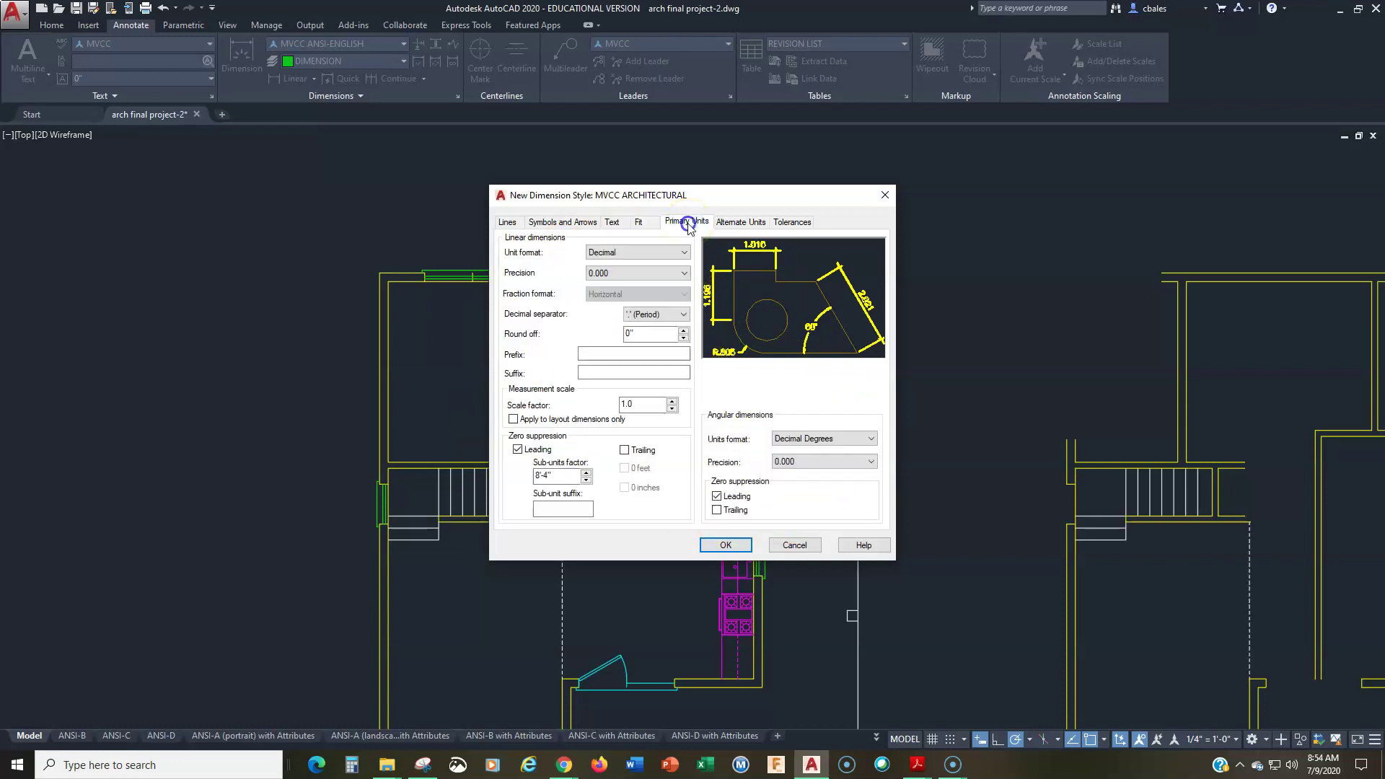
click(628, 253)
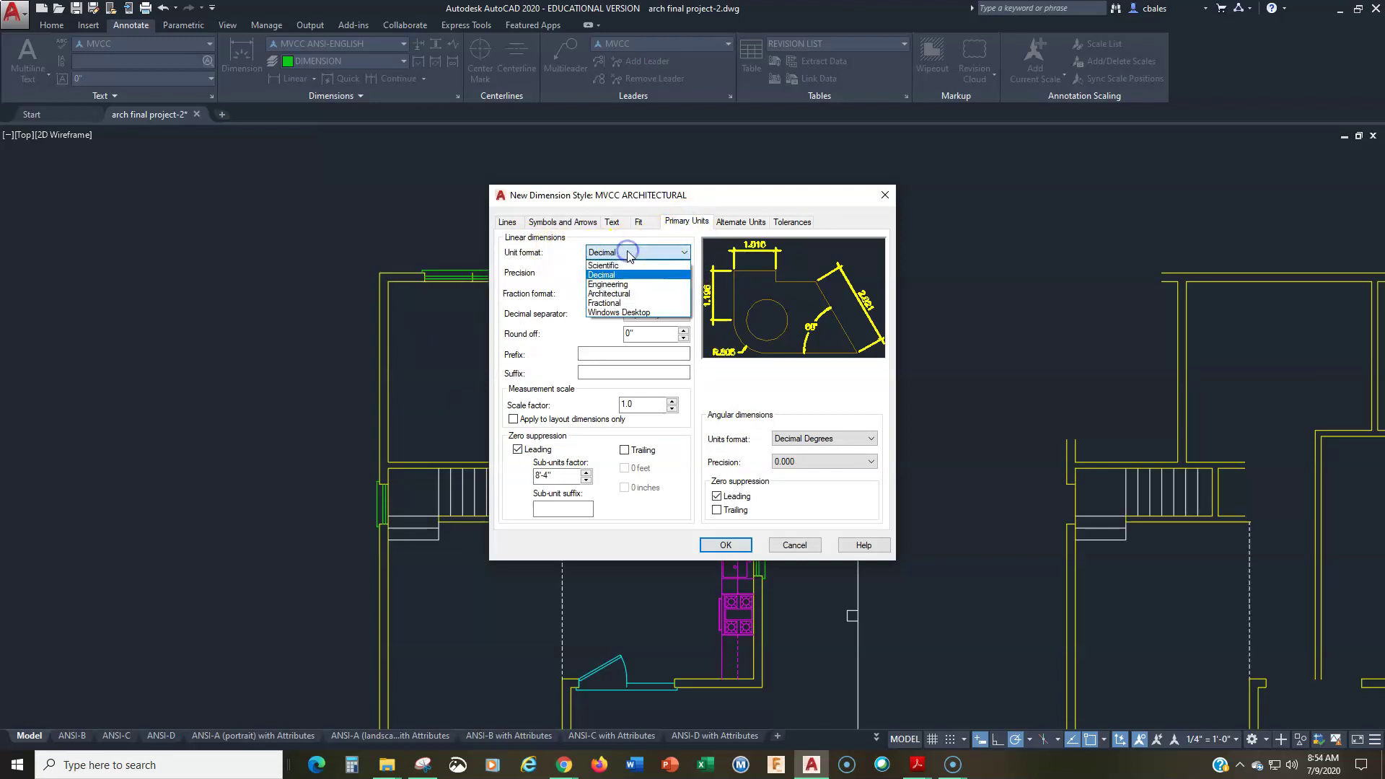
click(621, 293)
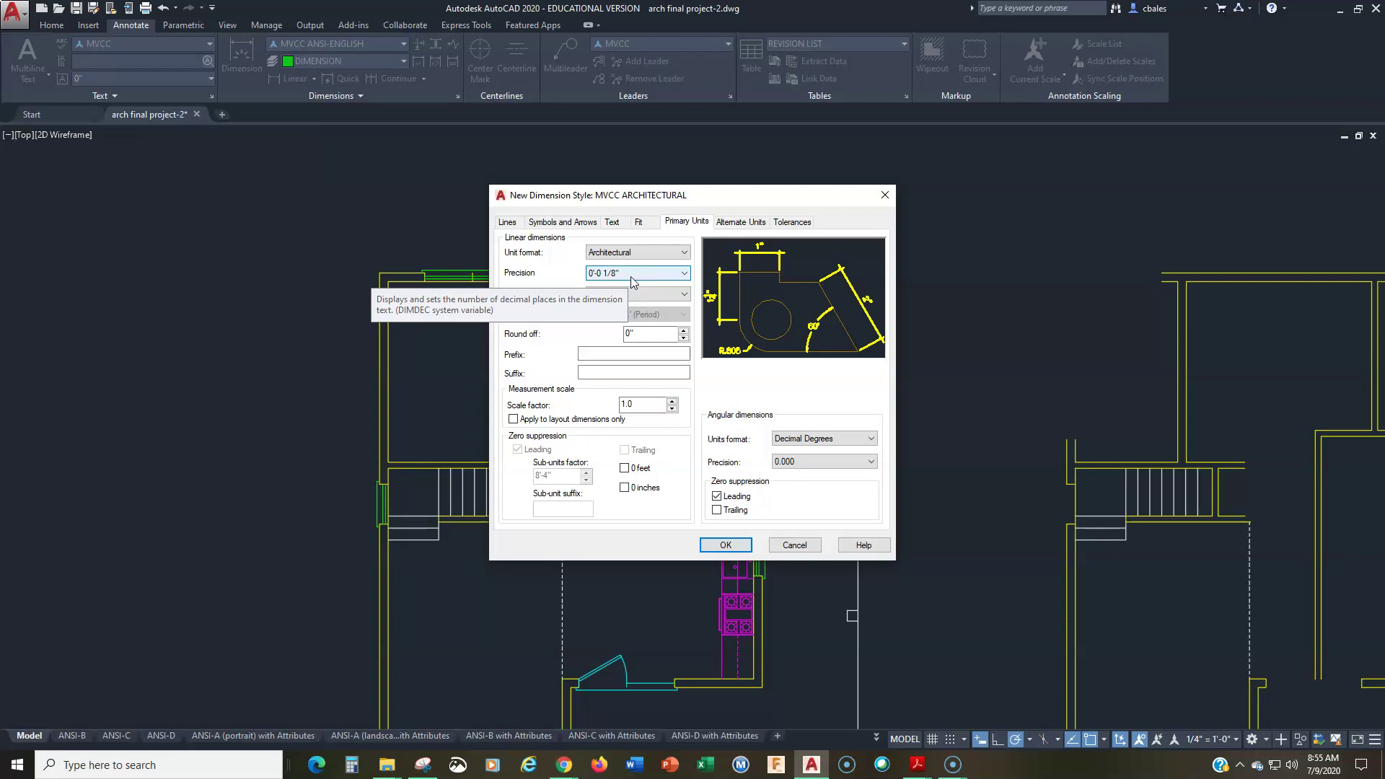
click(641, 482)
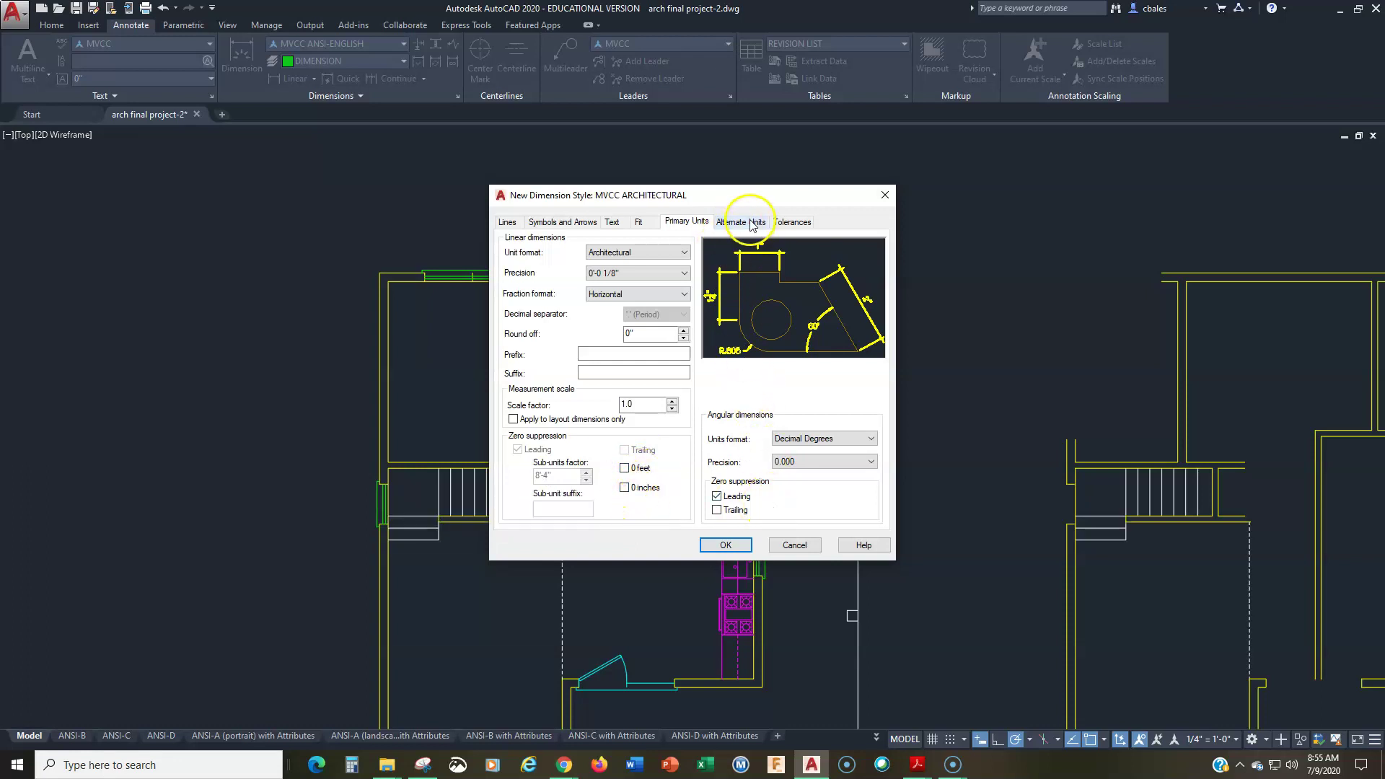
- Save the new style's settings and make MVCC ARCHITECTURAL the current dimension style
click(725, 544)
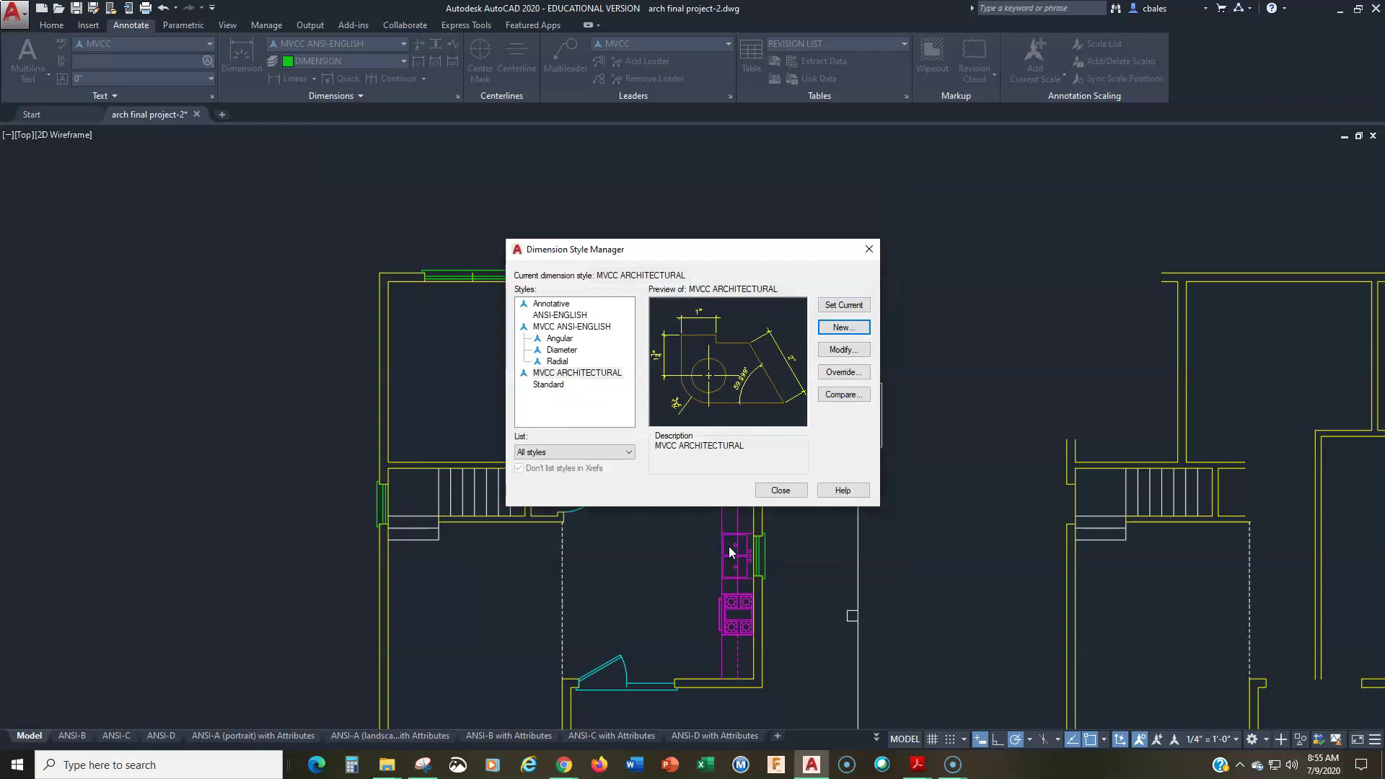
click(567, 376)
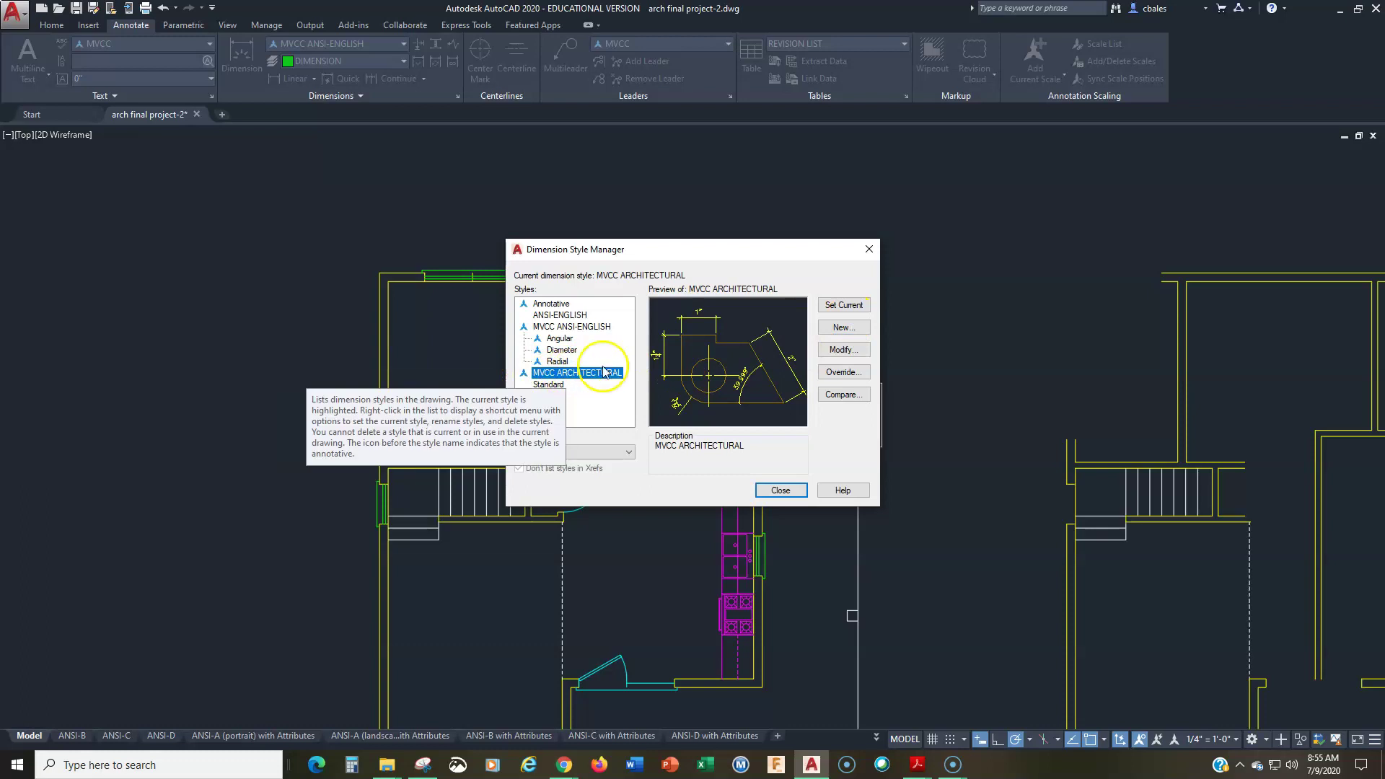
click(845, 306)
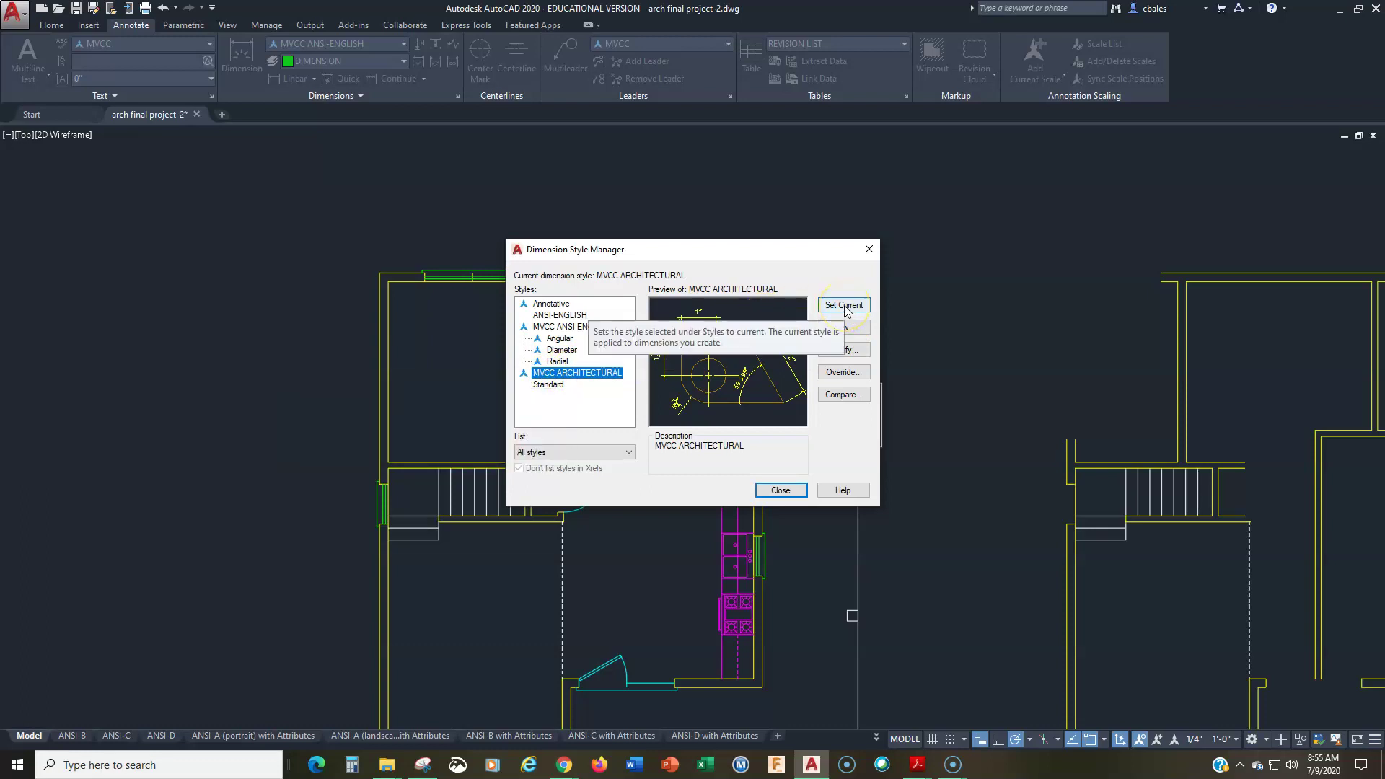
click(845, 307)
click(780, 490)
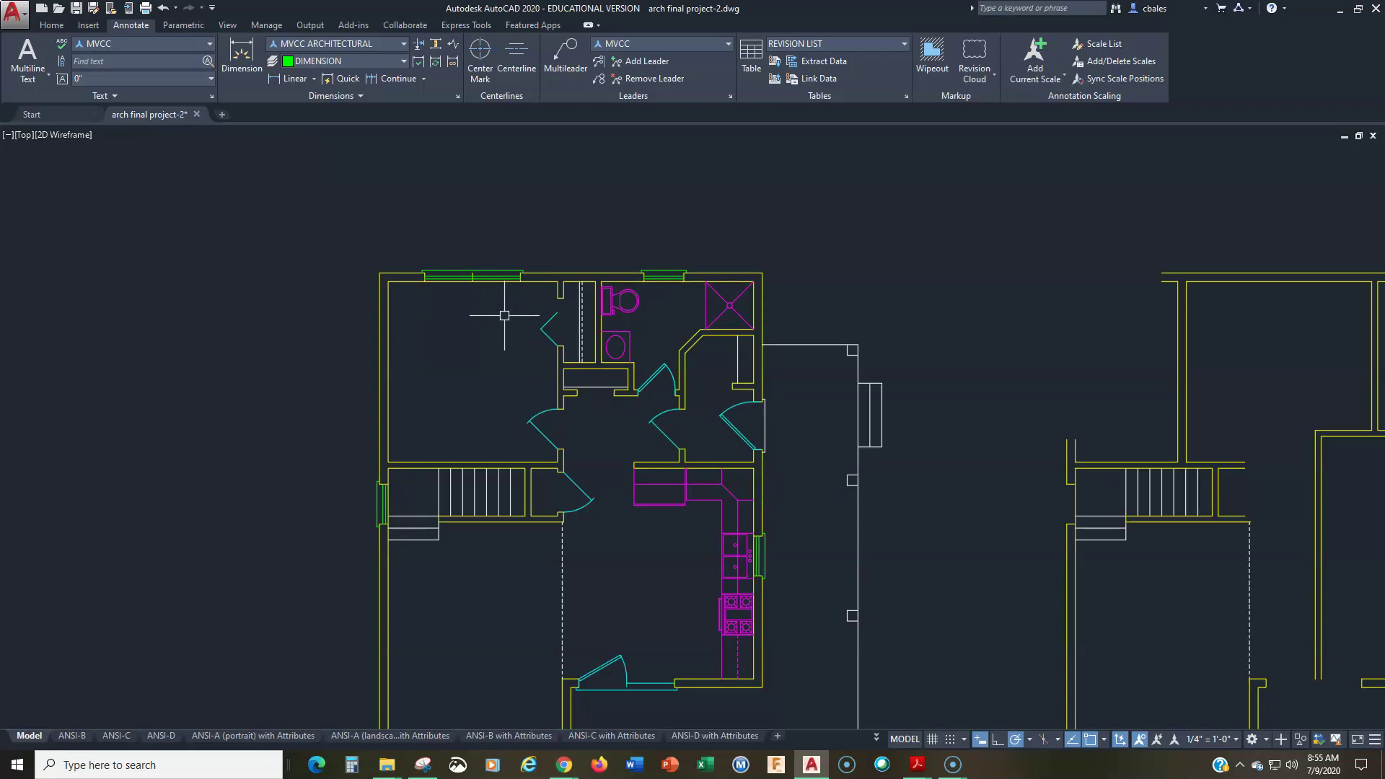
- Check the floor plans on the ANSI-C layout, return to model space and make DIMENSION the current layer
click(119, 736)
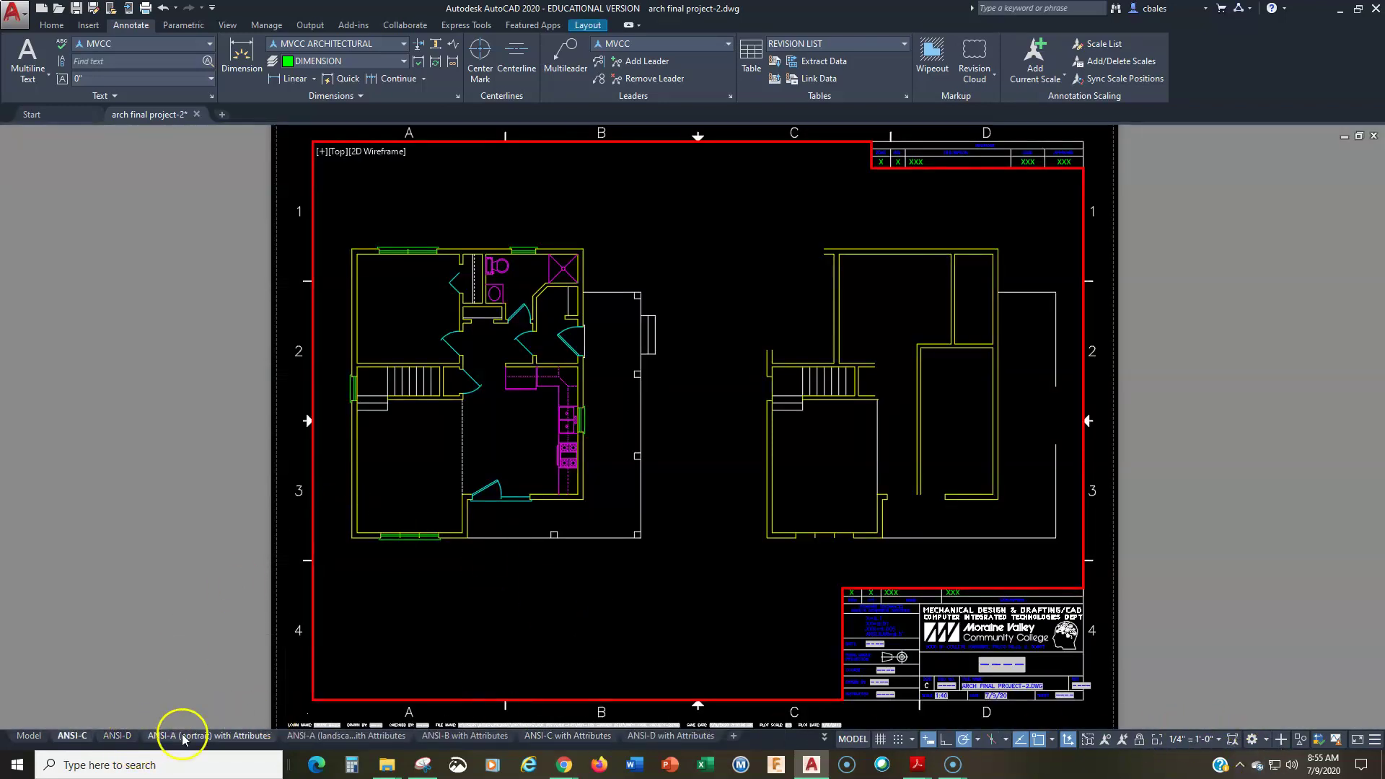
click(44, 737)
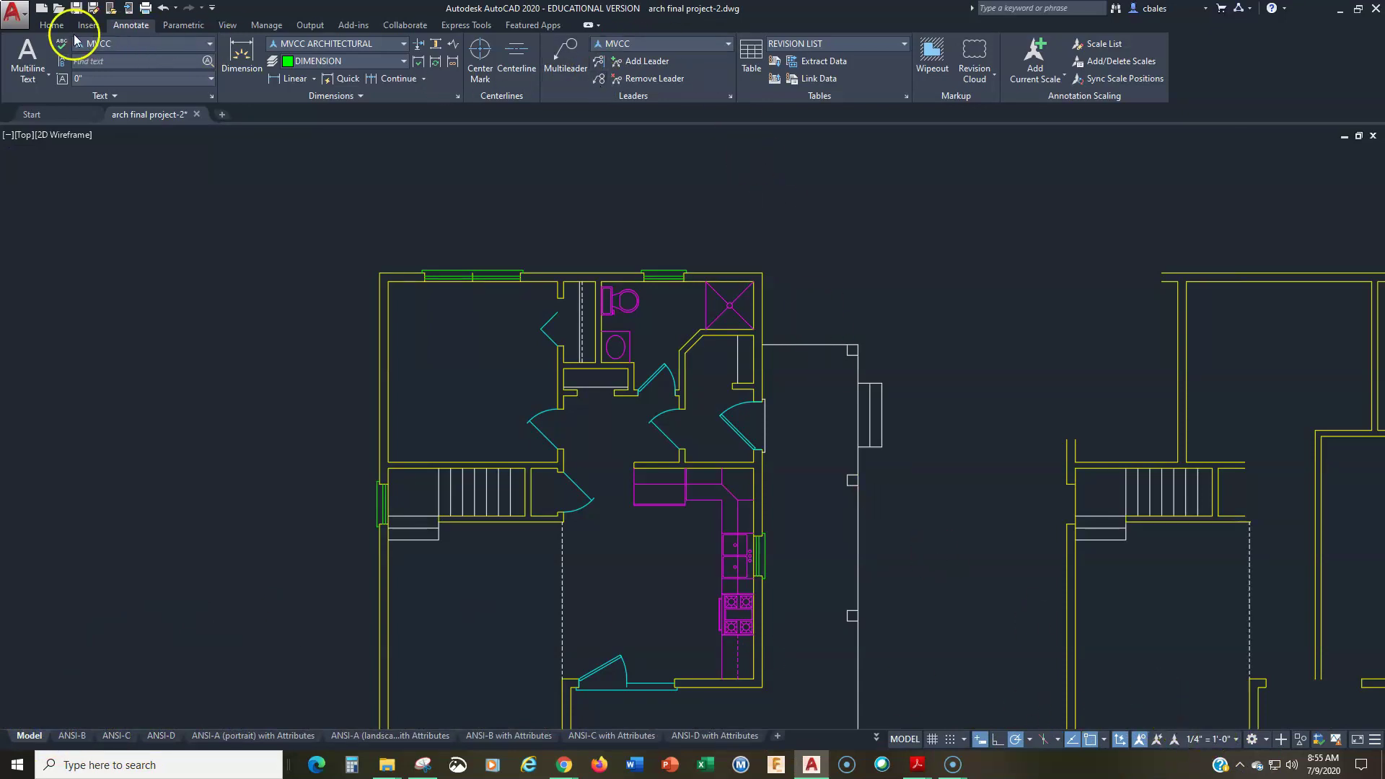
click(52, 26)
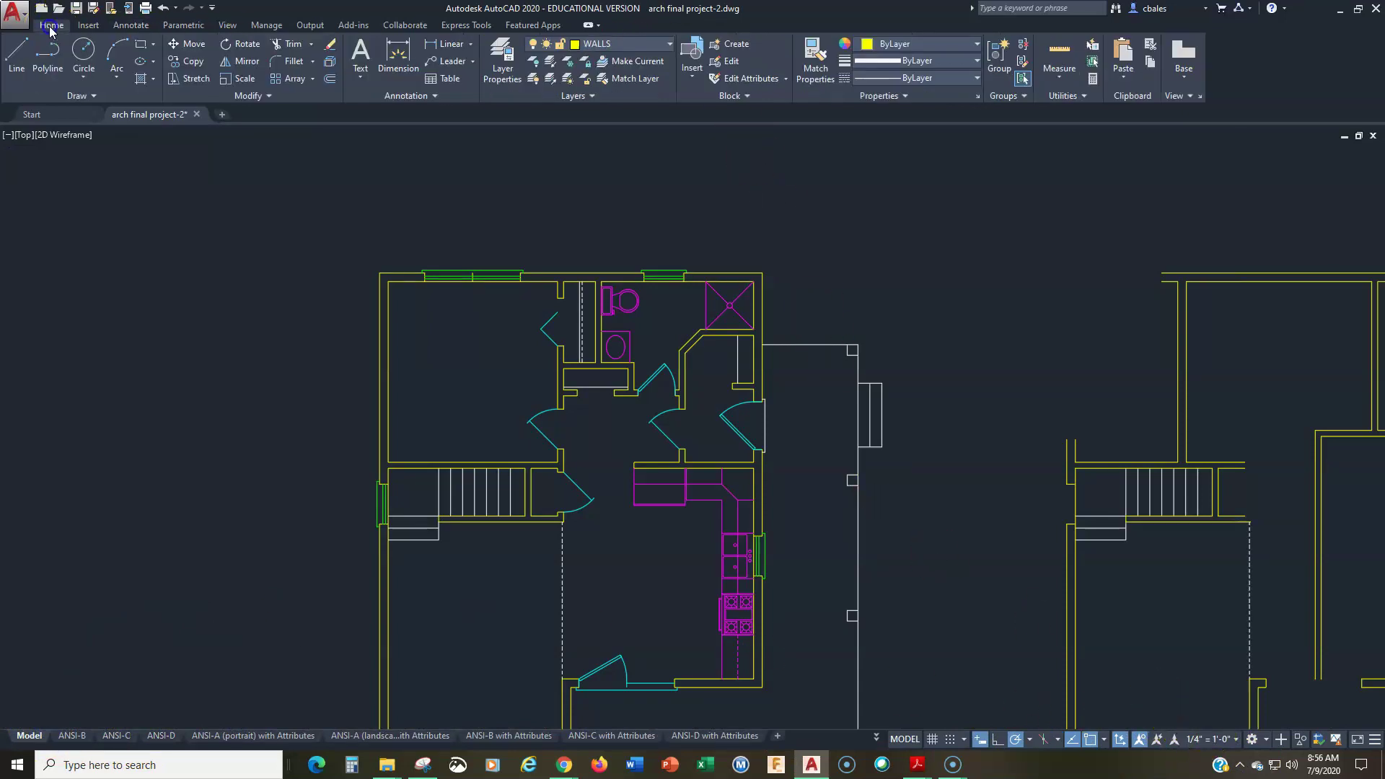
click(631, 43)
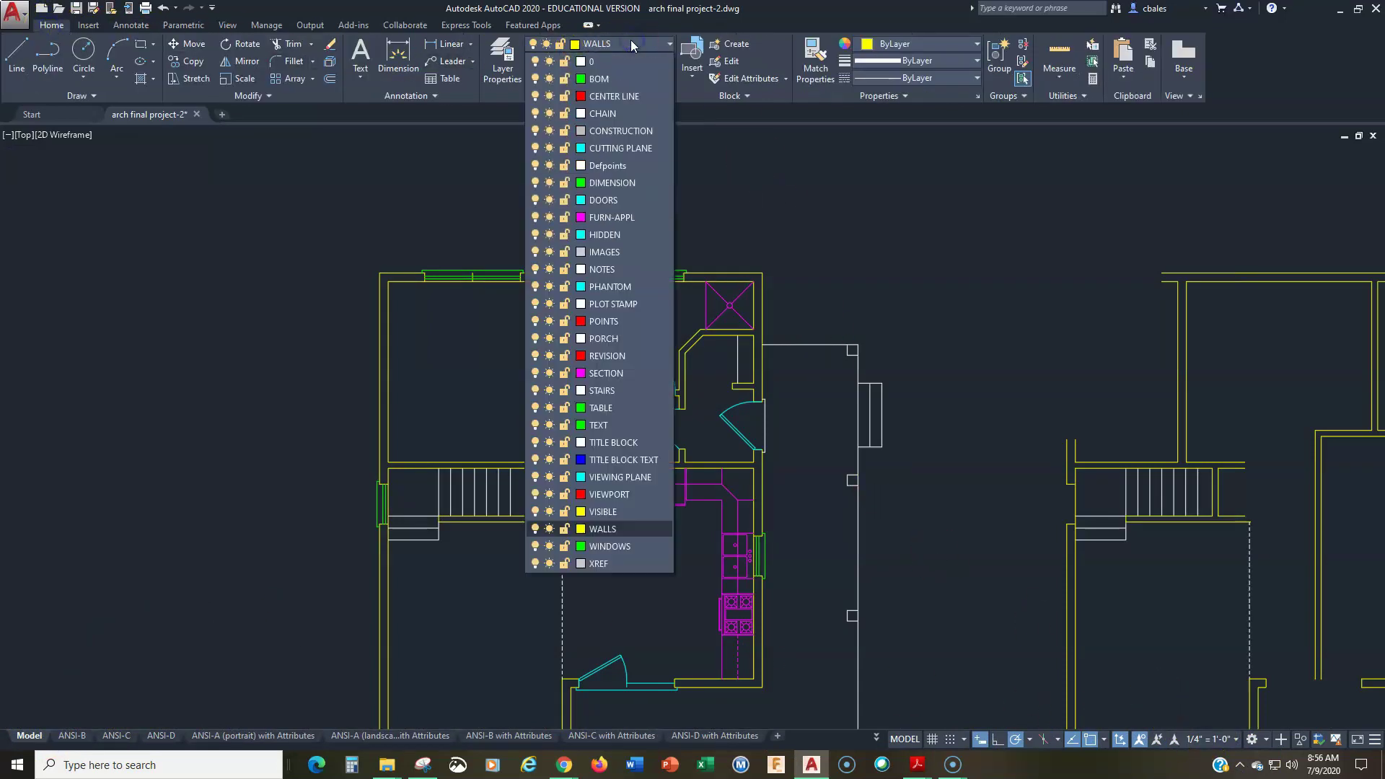
click(609, 182)
- Add a linear dimension for the overall width of the first floor plan's upper exterior wall, placed well above it
mouse_move(546, 198)
middle_down()
mouse_move(634, 232)
mouse_move(622, 241)
middle_up()
scroll(577, 238, up, 3)
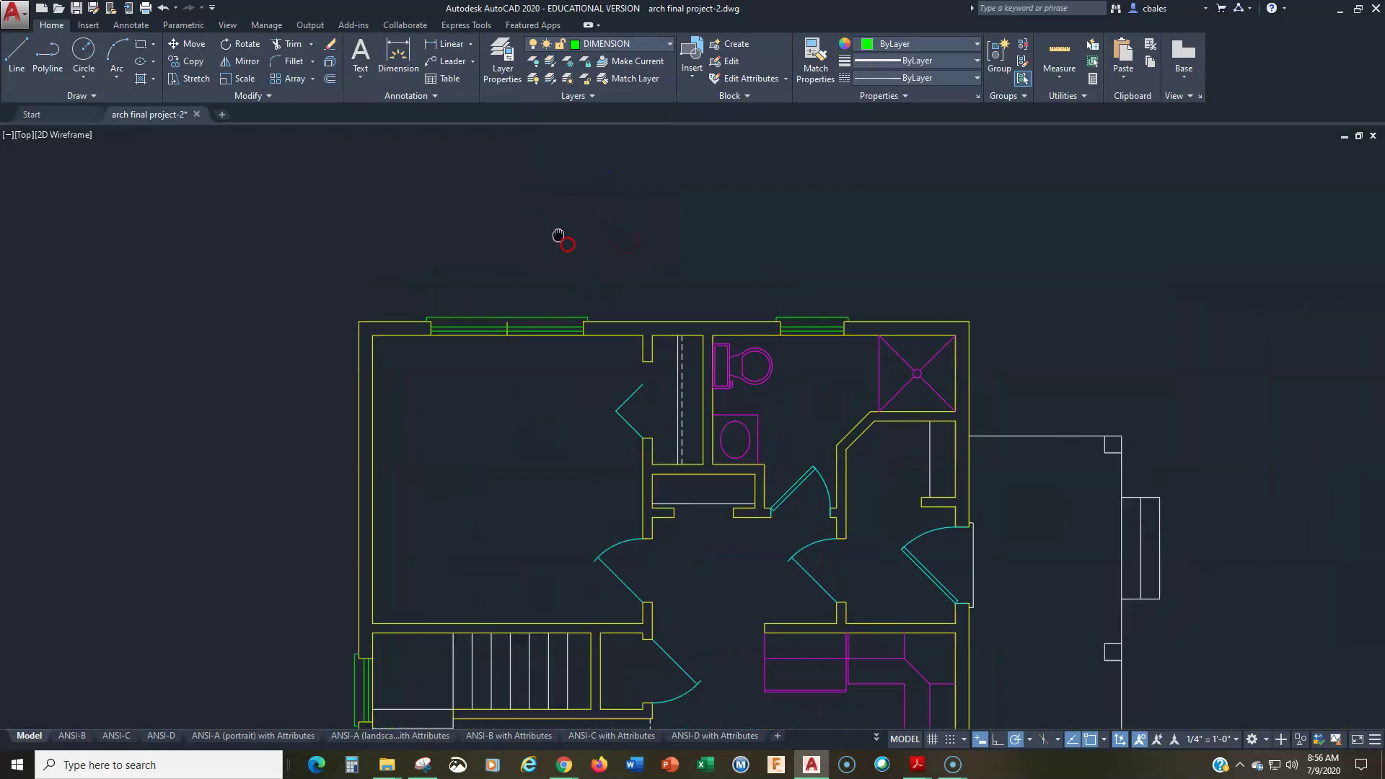
click(452, 45)
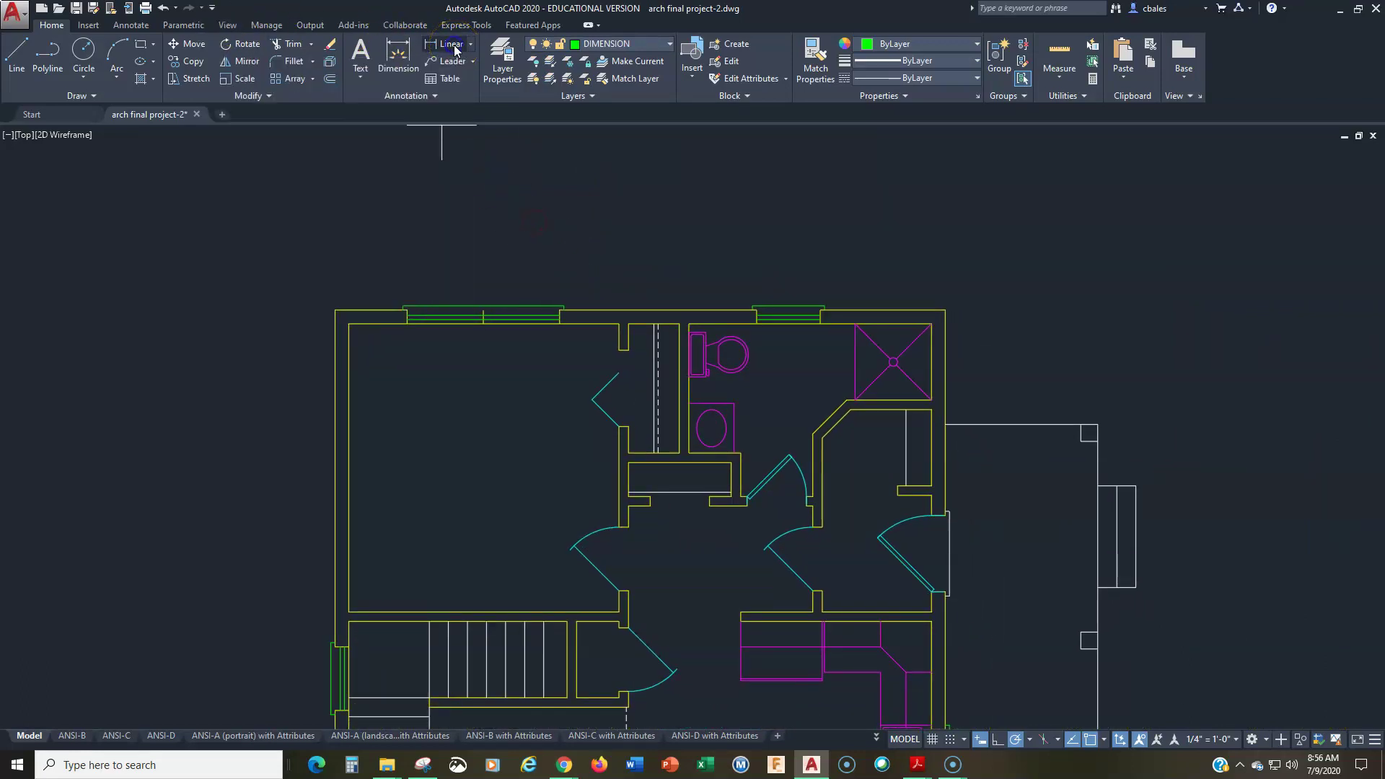
click(335, 310)
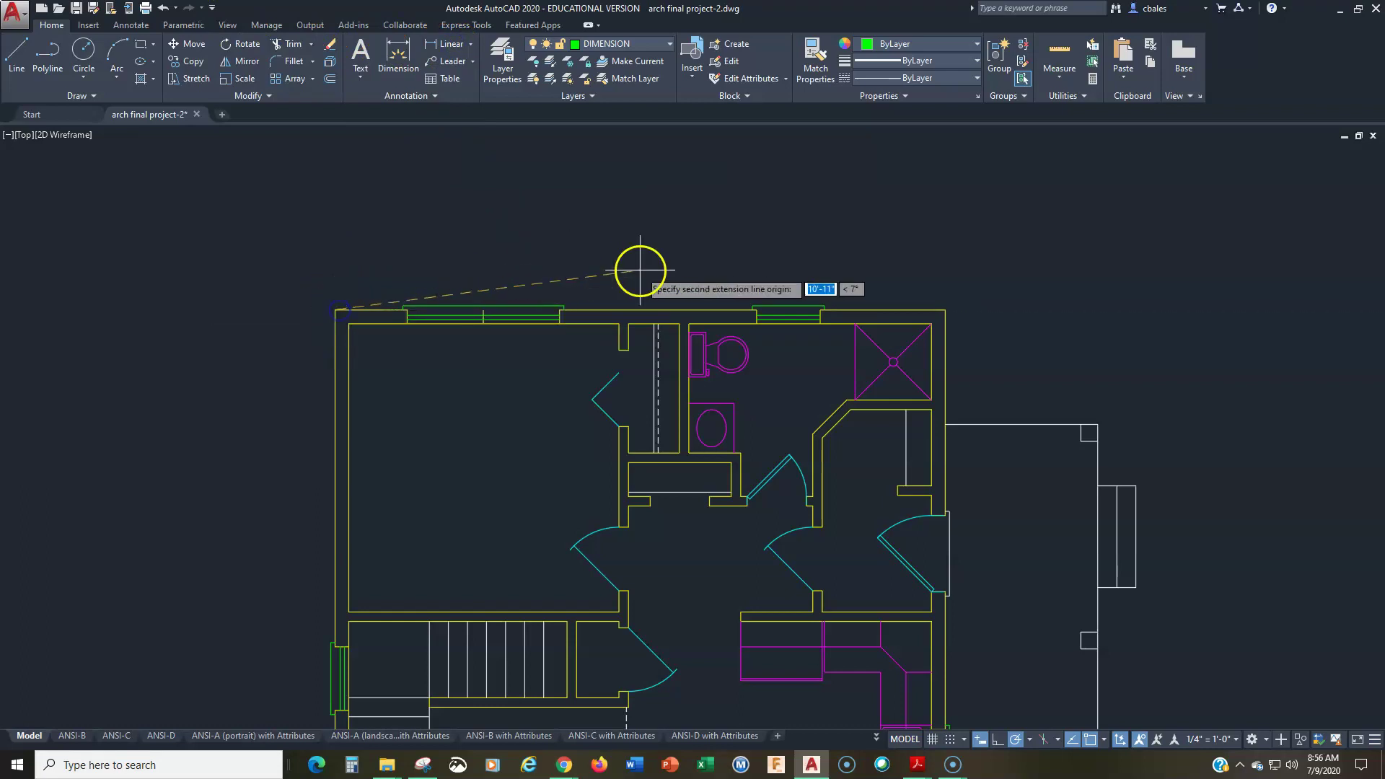
click(945, 310)
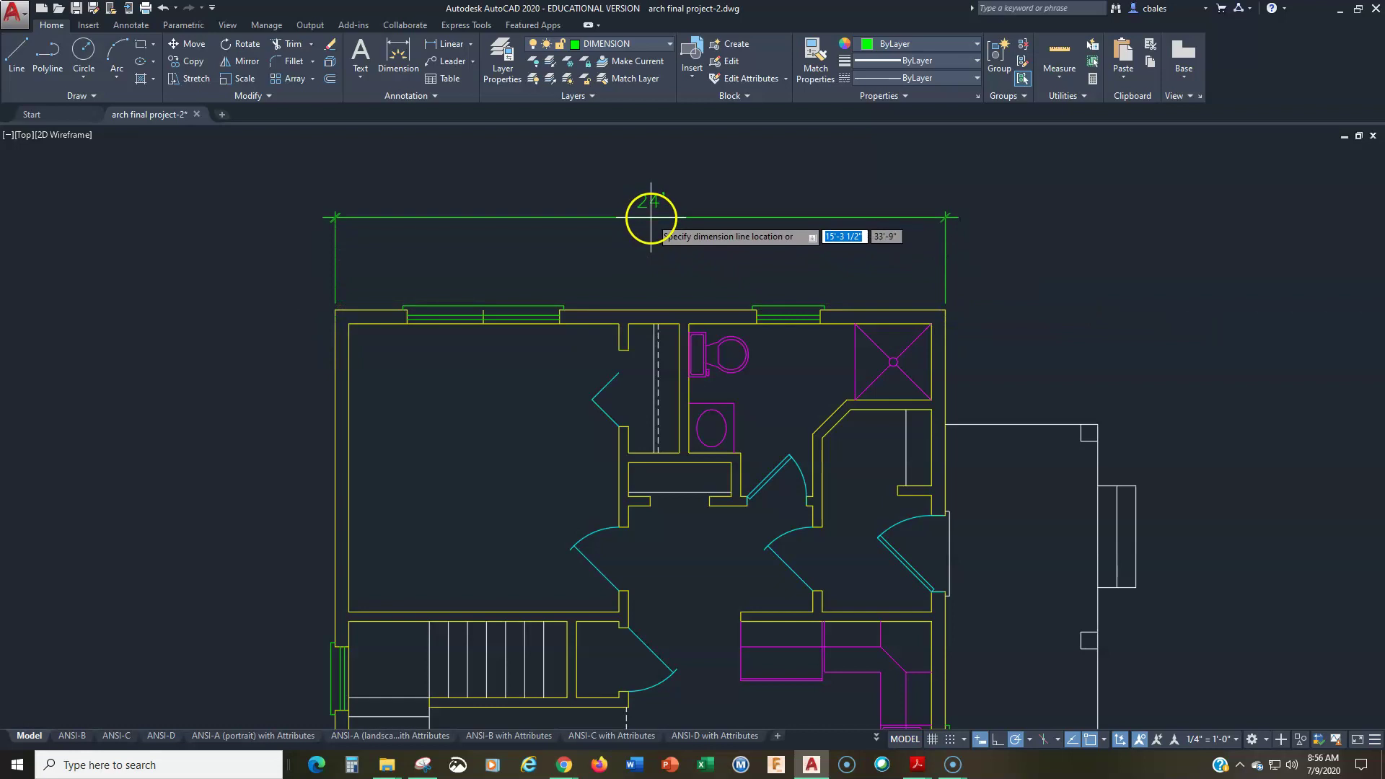
click(650, 218)
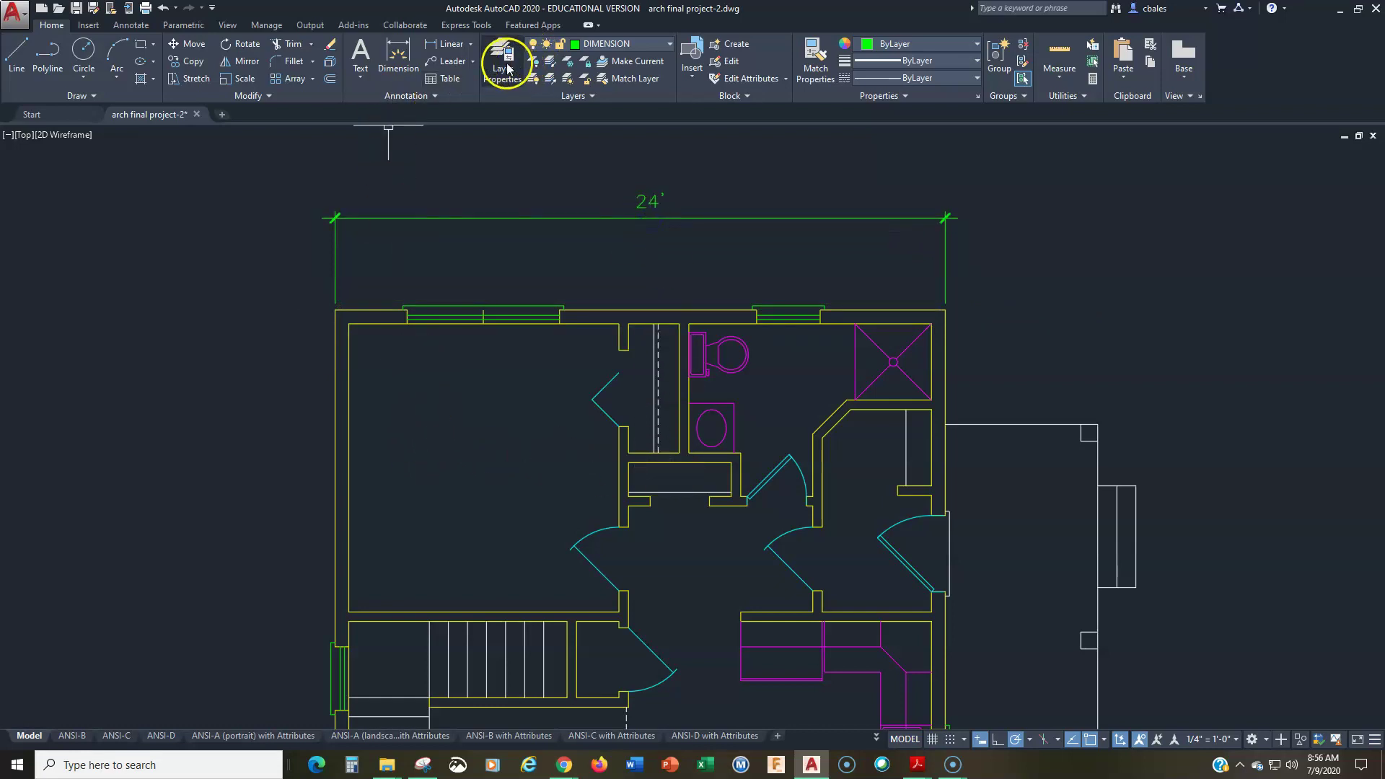
- Add a linear dimension from the upper-left exterior corner to the double window's centre, between the wall and the overall dimension
click(447, 46)
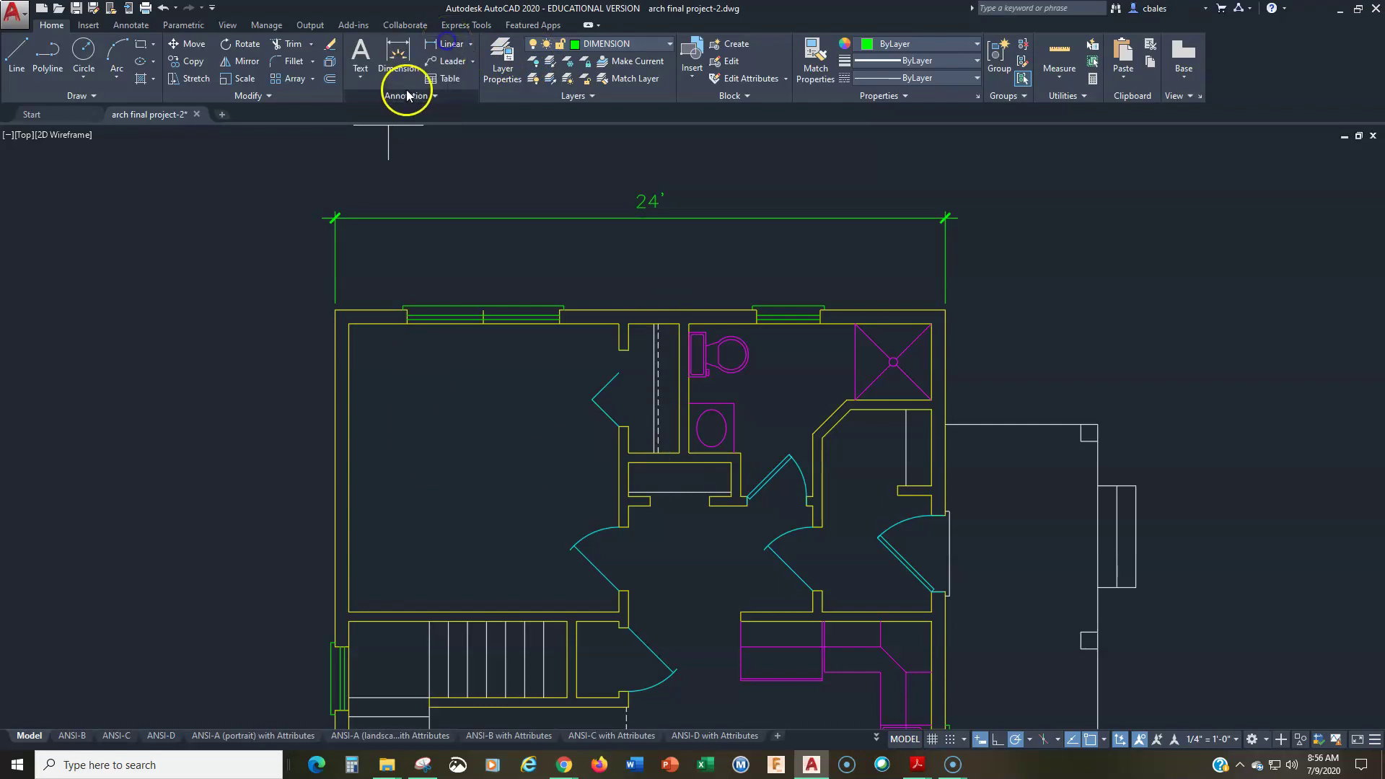
click(336, 310)
click(484, 310)
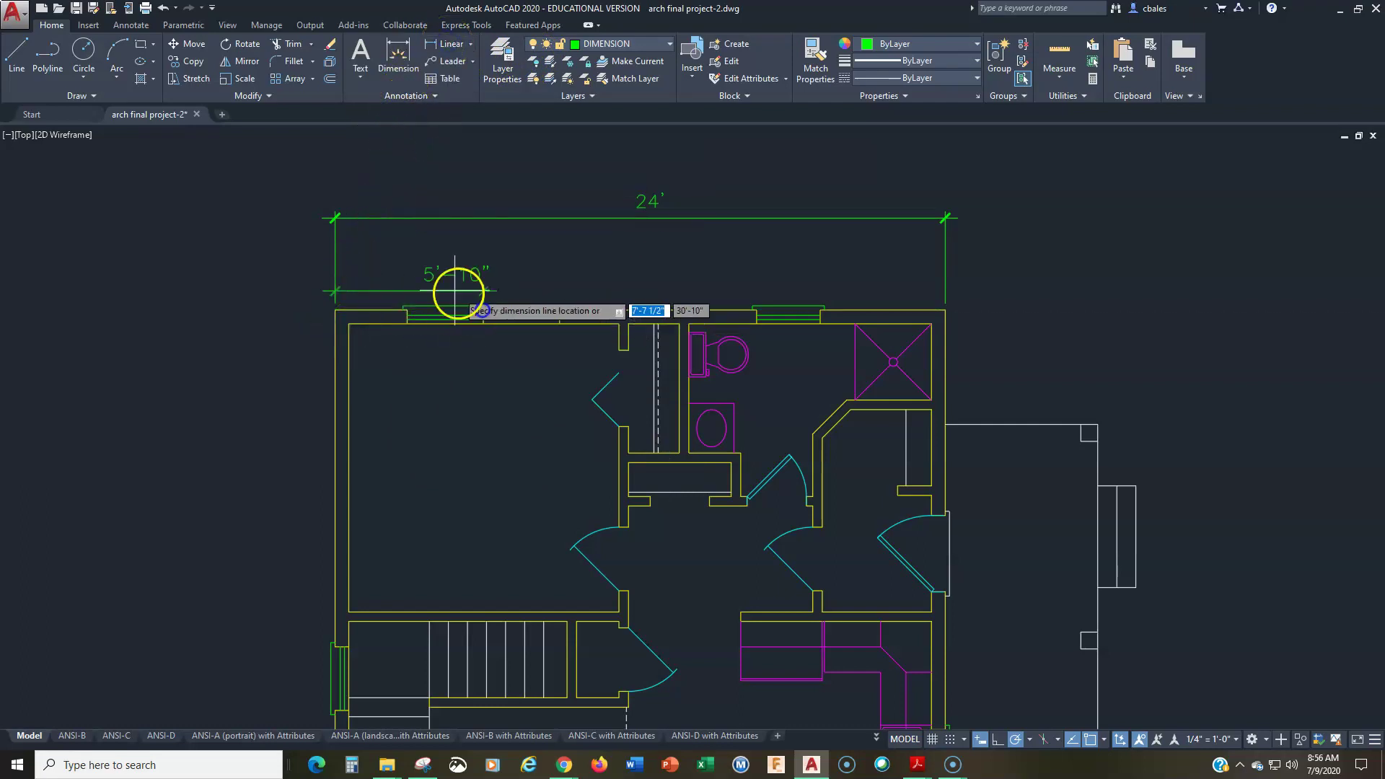
click(417, 270)
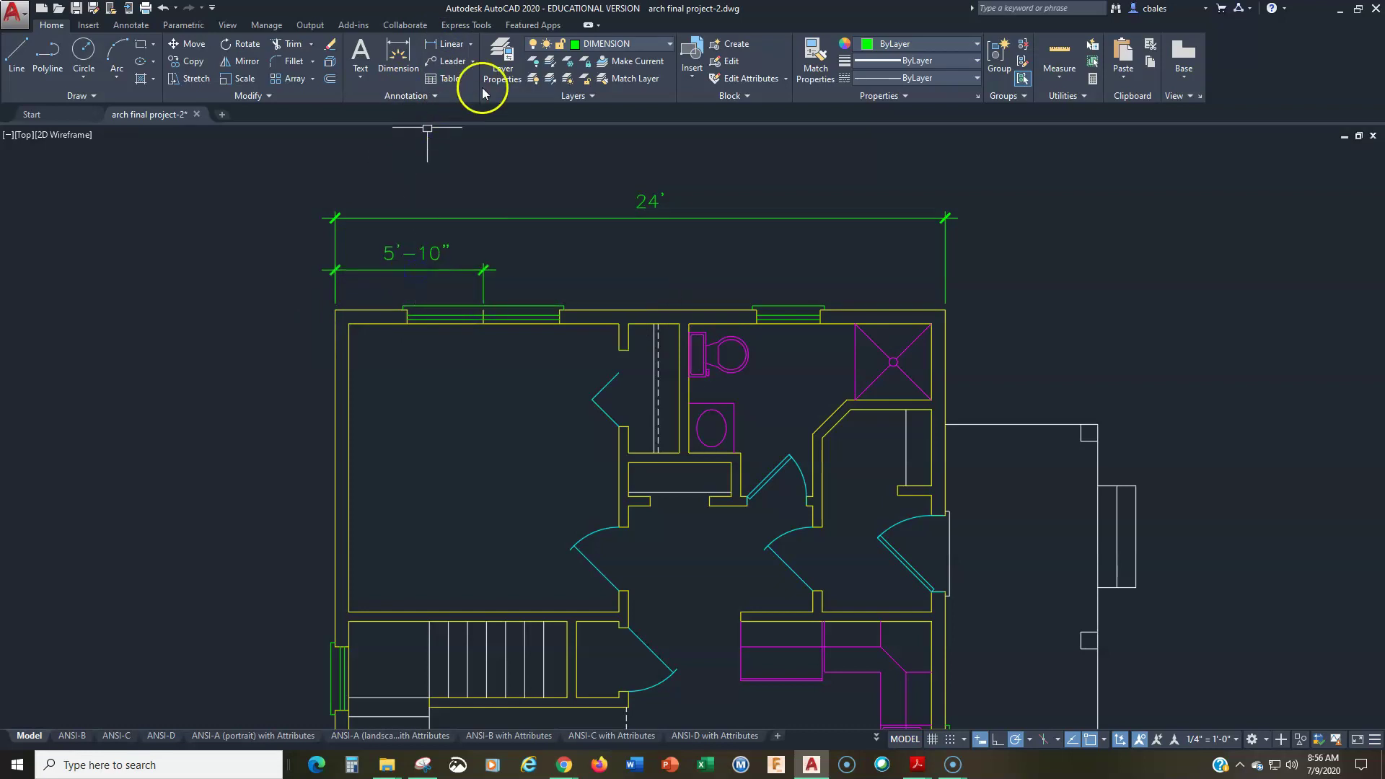
- Add a vertical linear dimension between the upper-left room's interior corners on its left wall, placed inside the room near that wall
click(453, 49)
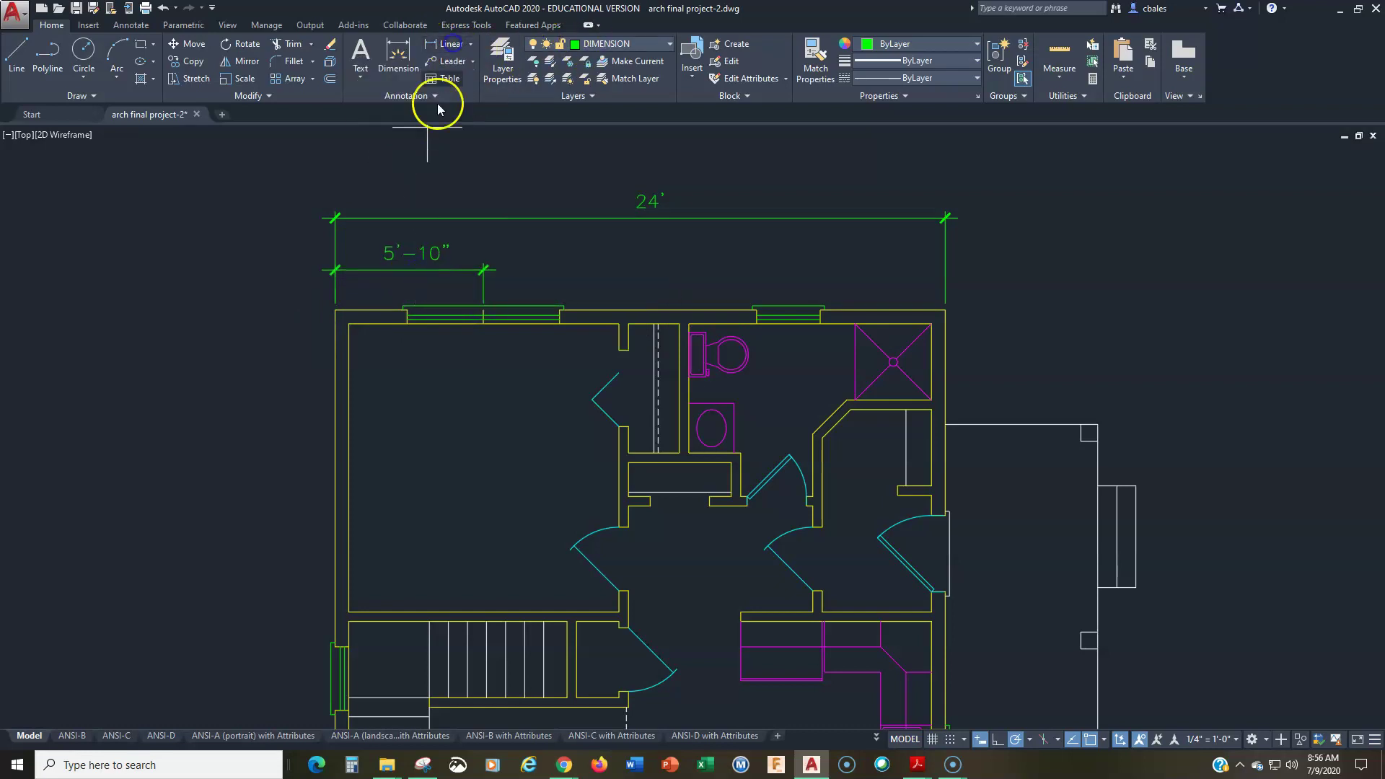
click(348, 612)
click(349, 318)
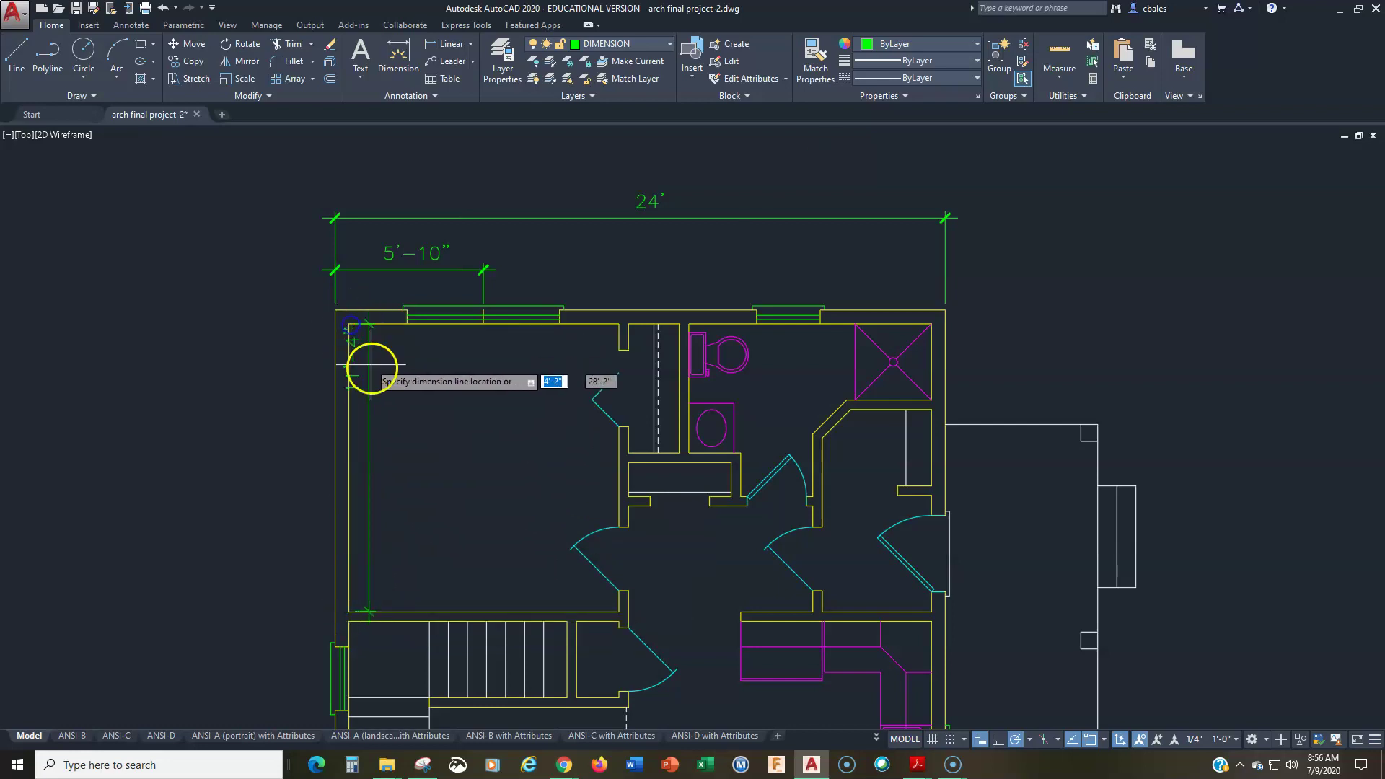
click(392, 468)
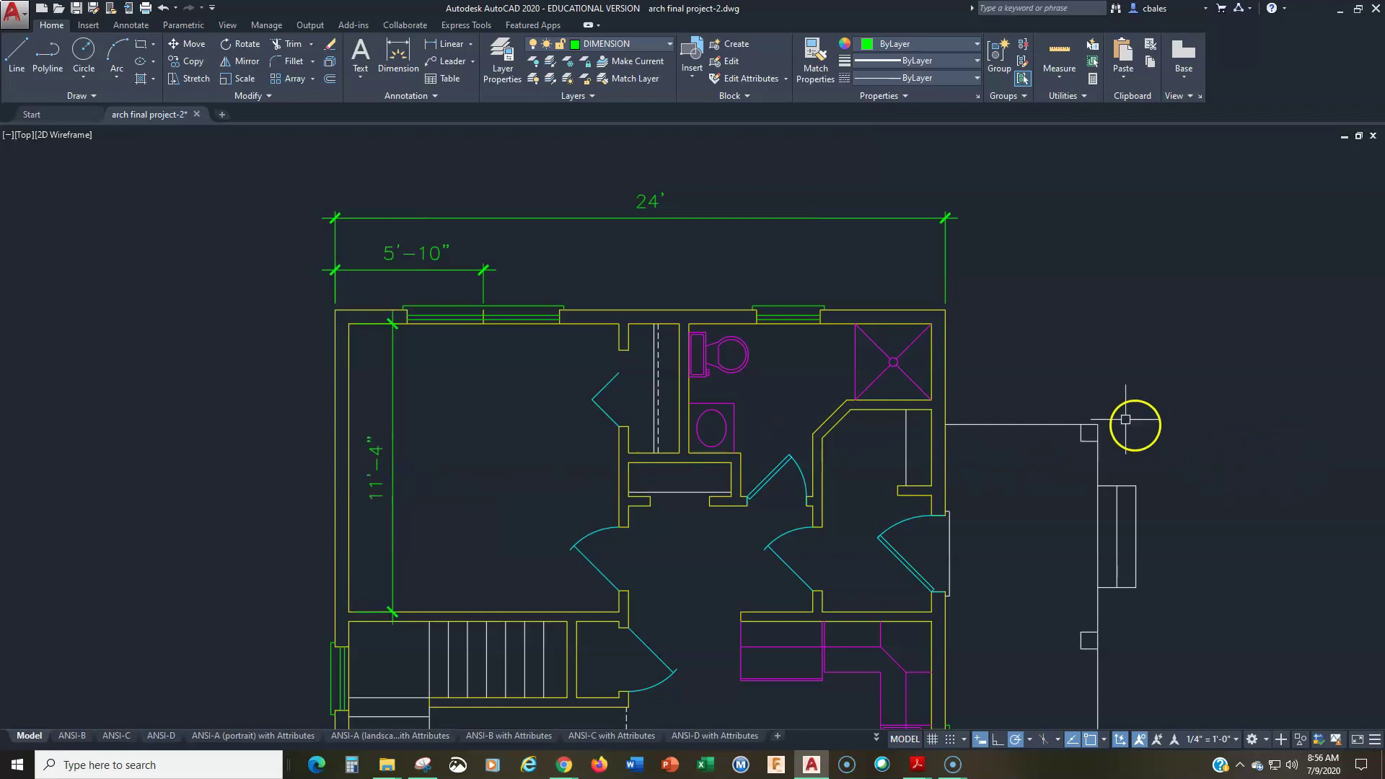
- Add a vertical linear dimension for the closet's interior from its lower to its upper corner, placed inside the adjoining upper-left room
click(448, 43)
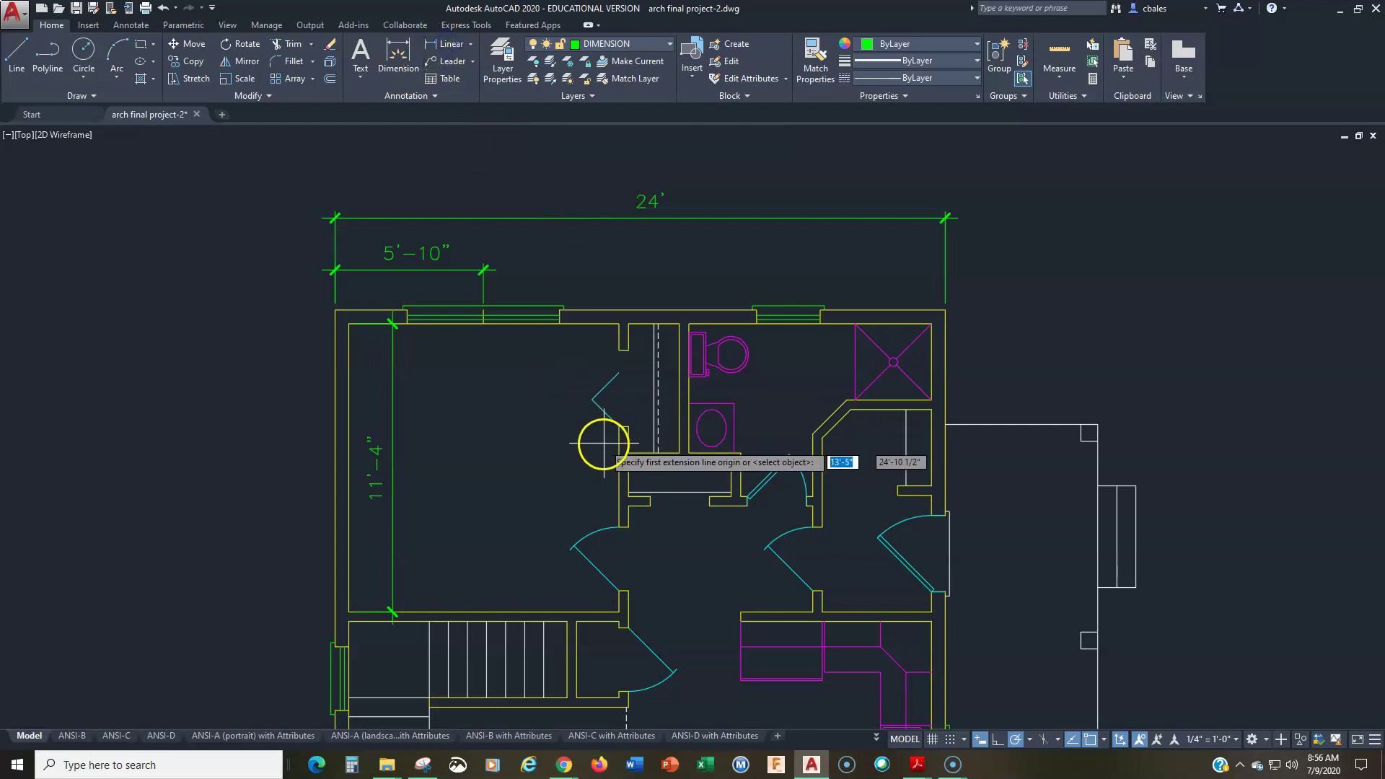
click(628, 452)
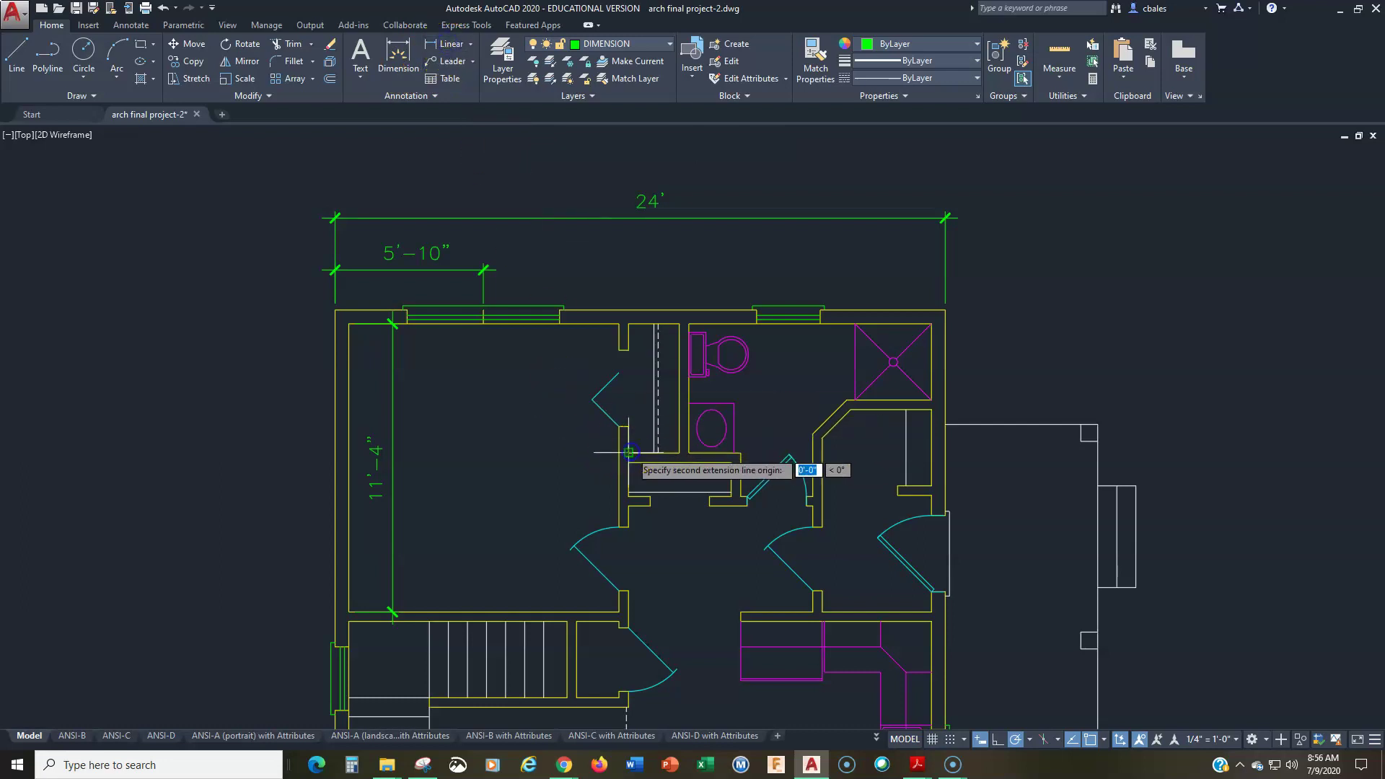
click(628, 323)
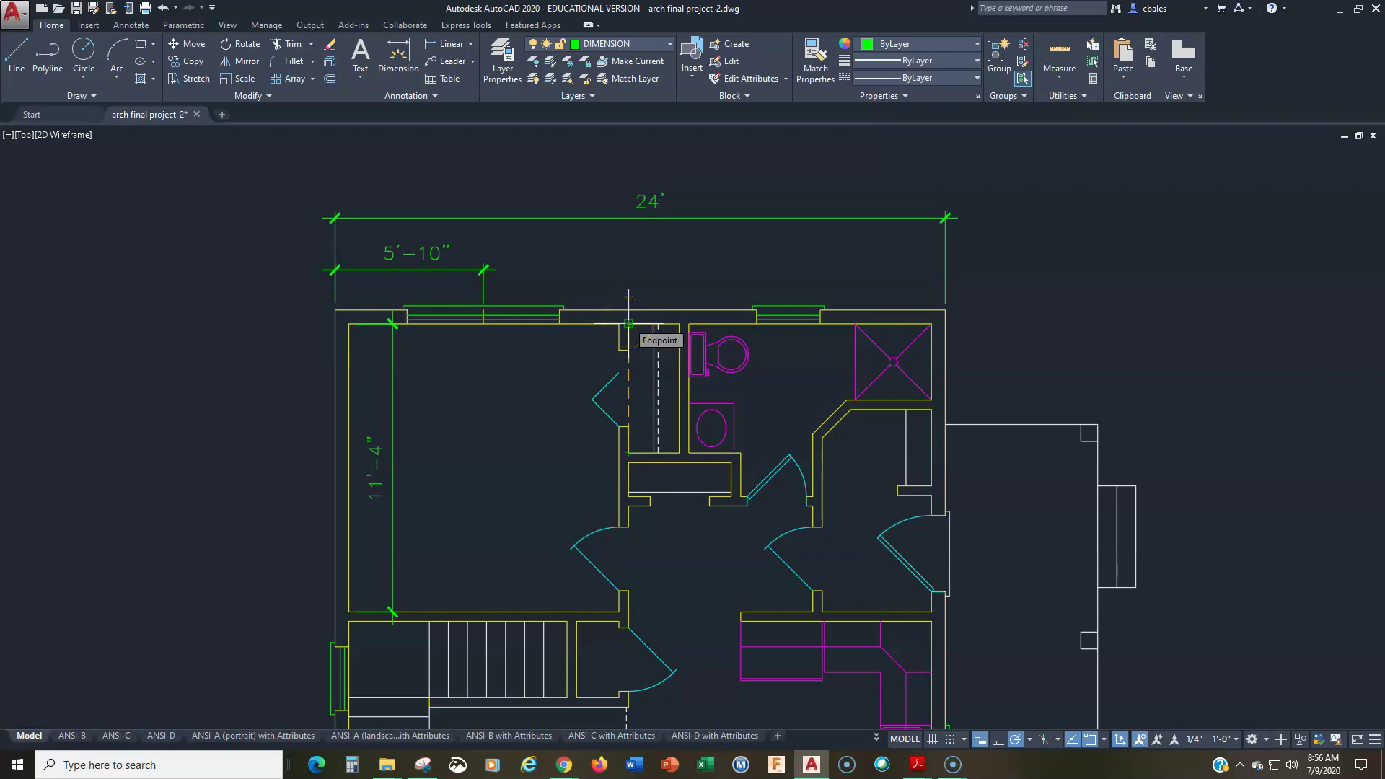
click(629, 323)
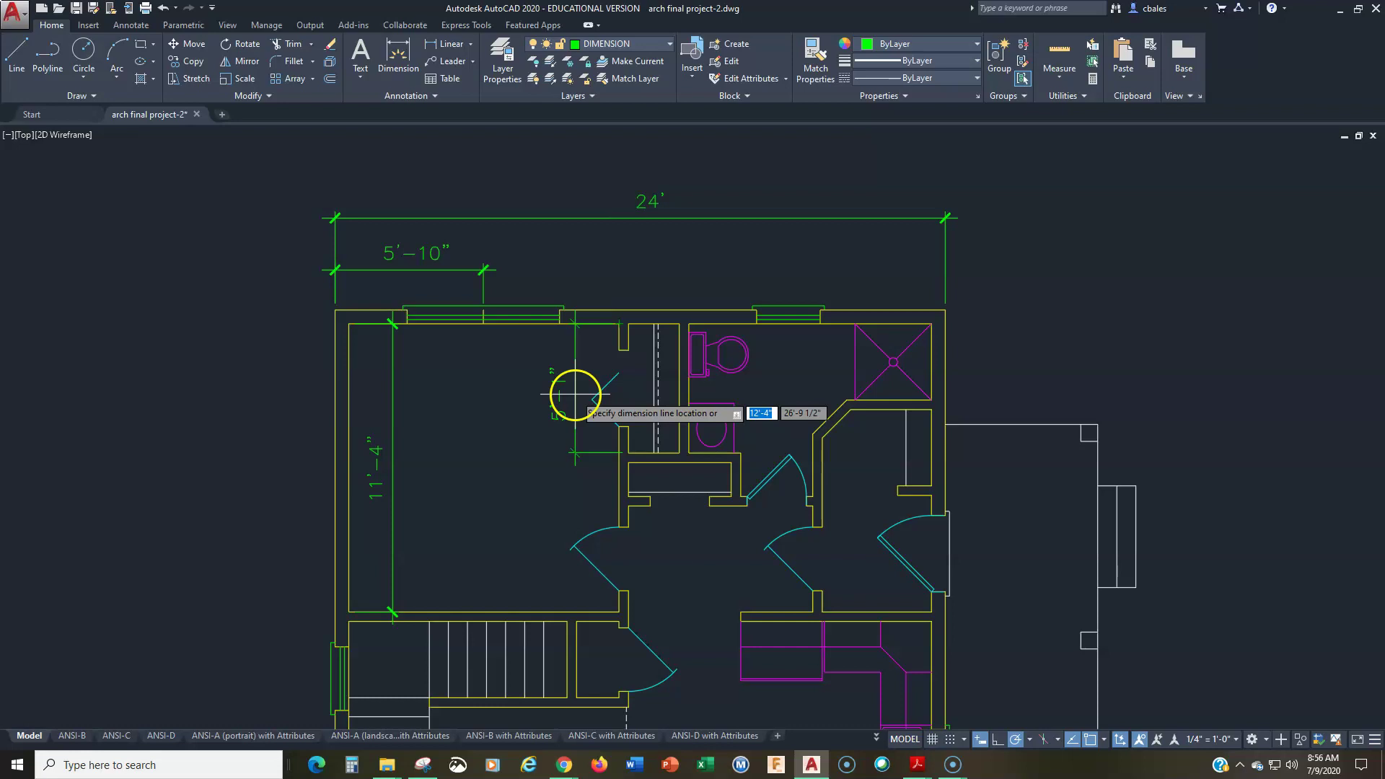
click(575, 394)
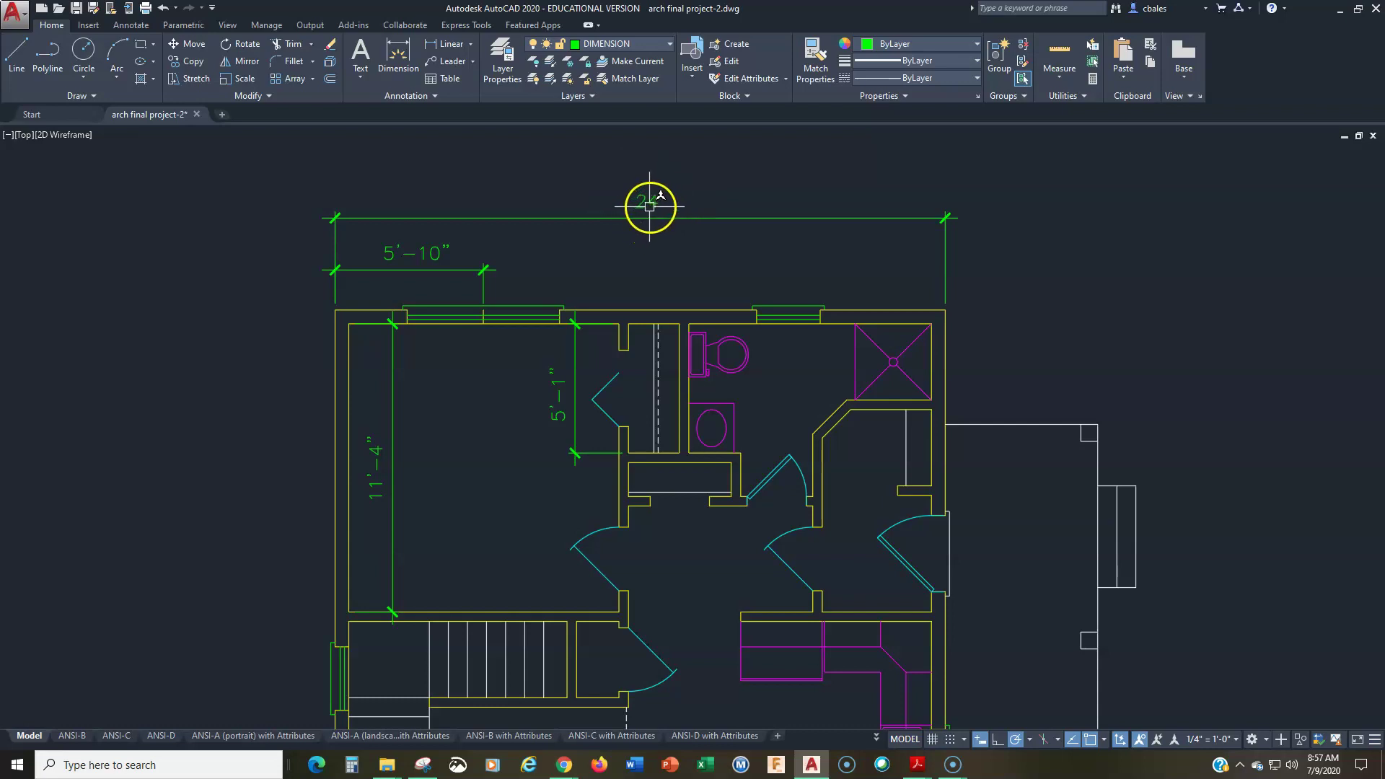
- Open the MVCC ARCHITECTURAL dimension style for modification and examine the zero suppression options in its primary units
mouse_move(648, 209)
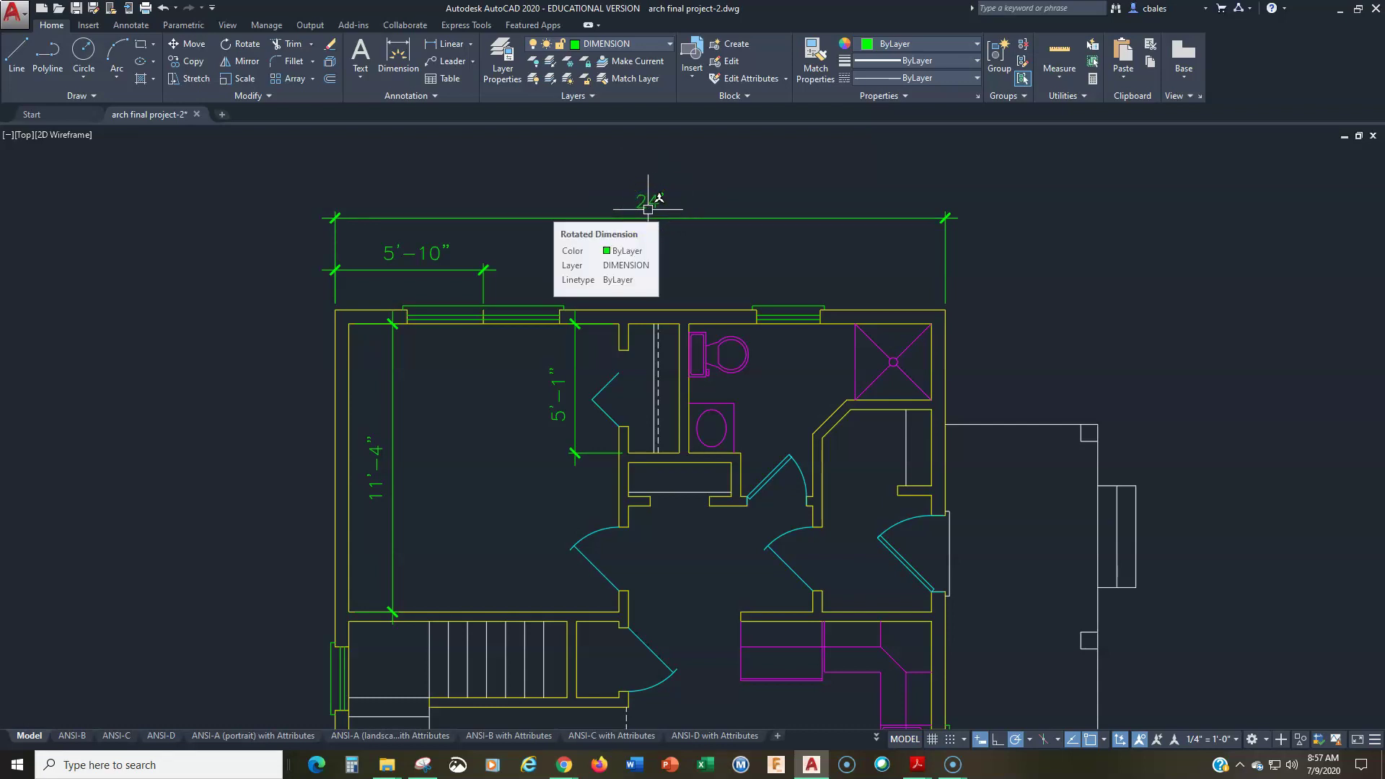
click(140, 26)
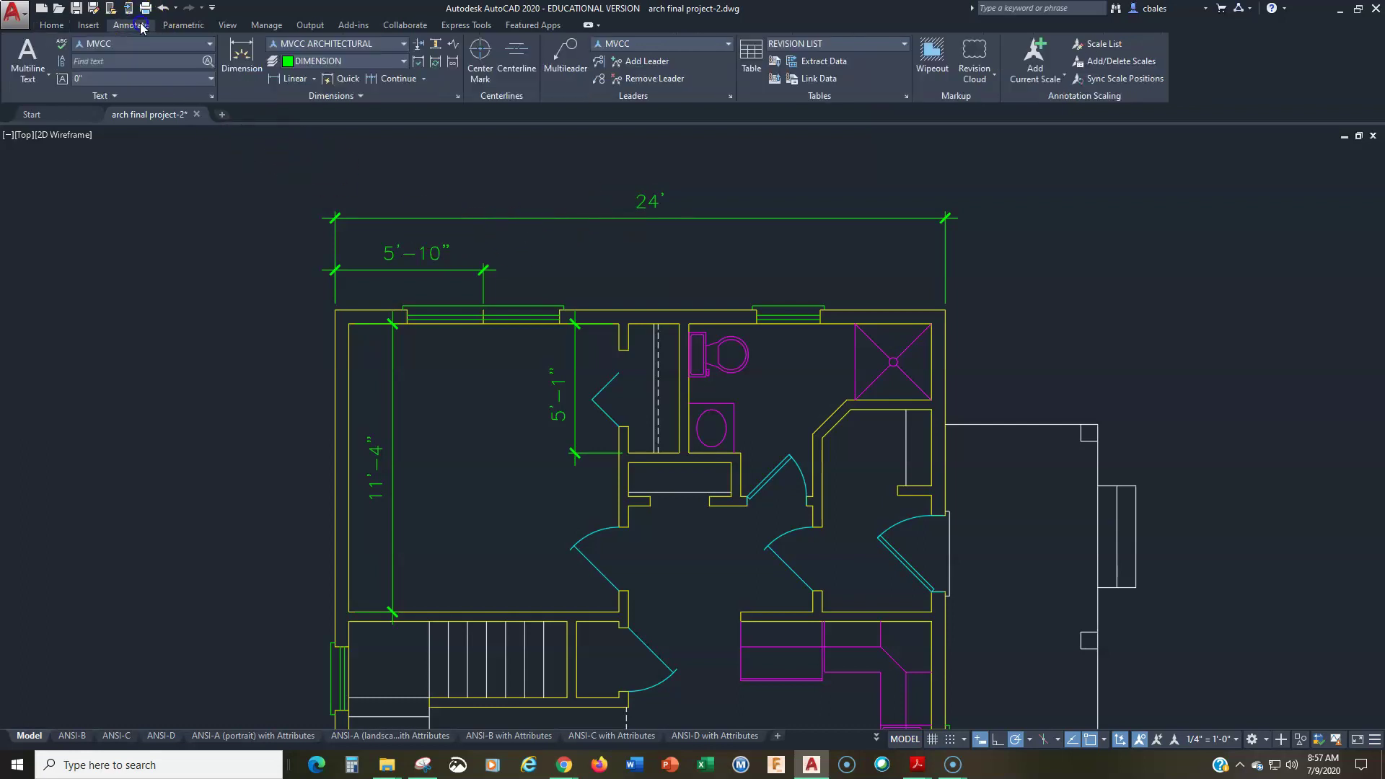
click(457, 96)
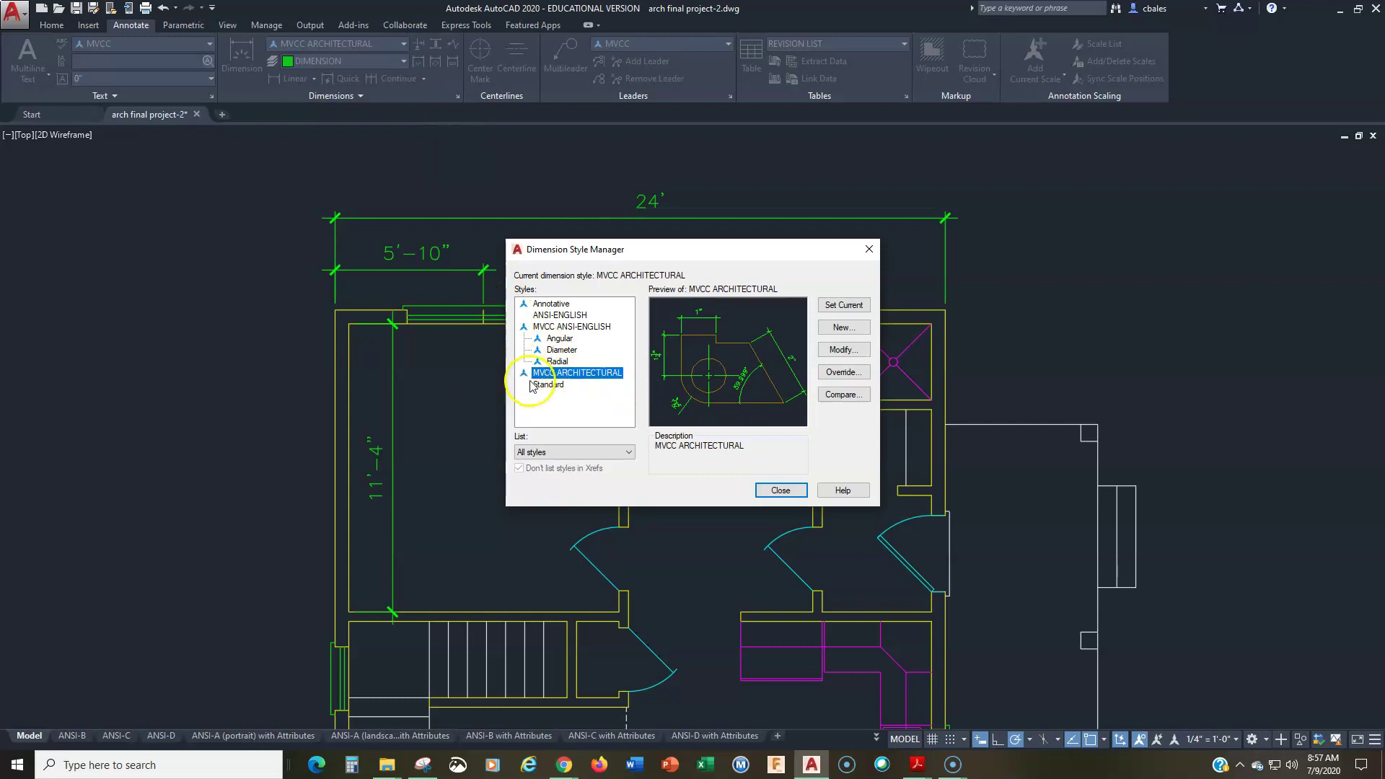
click(836, 351)
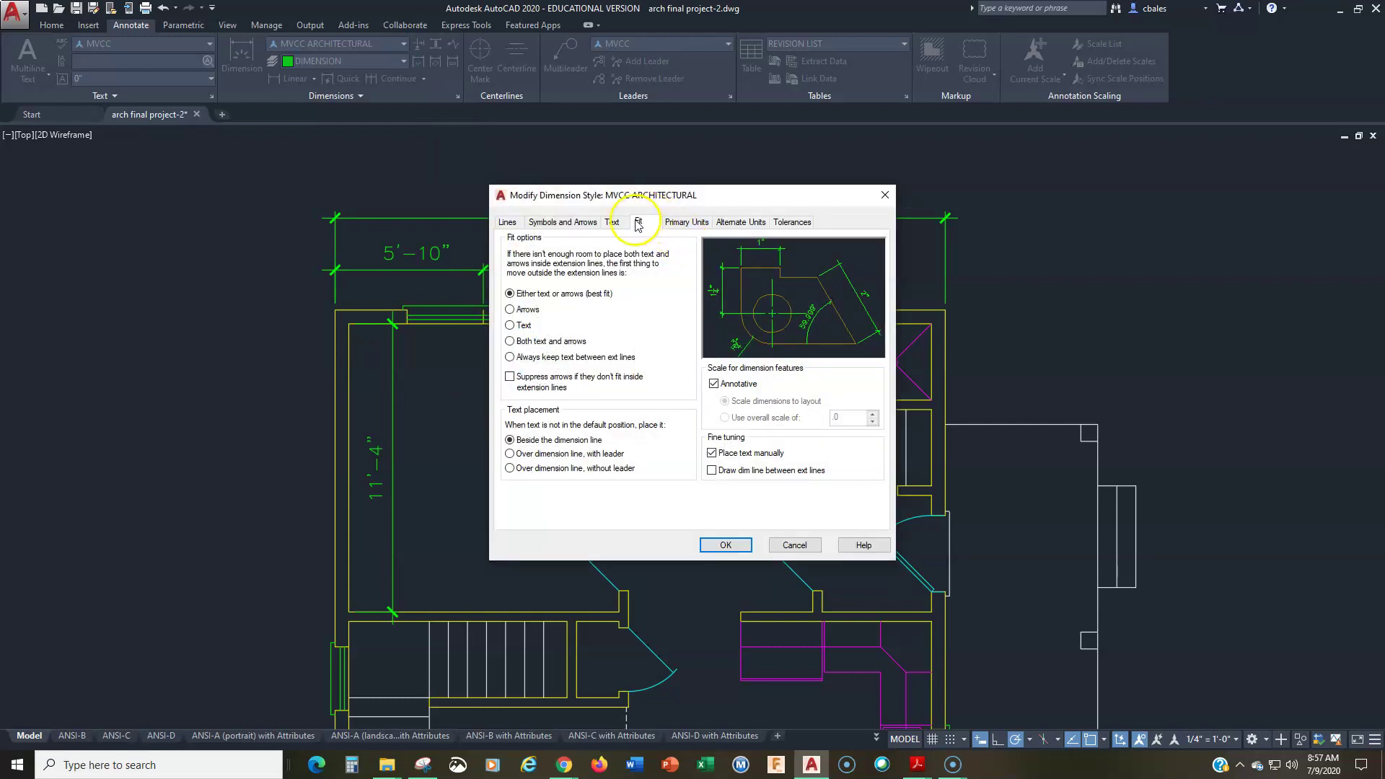
click(684, 224)
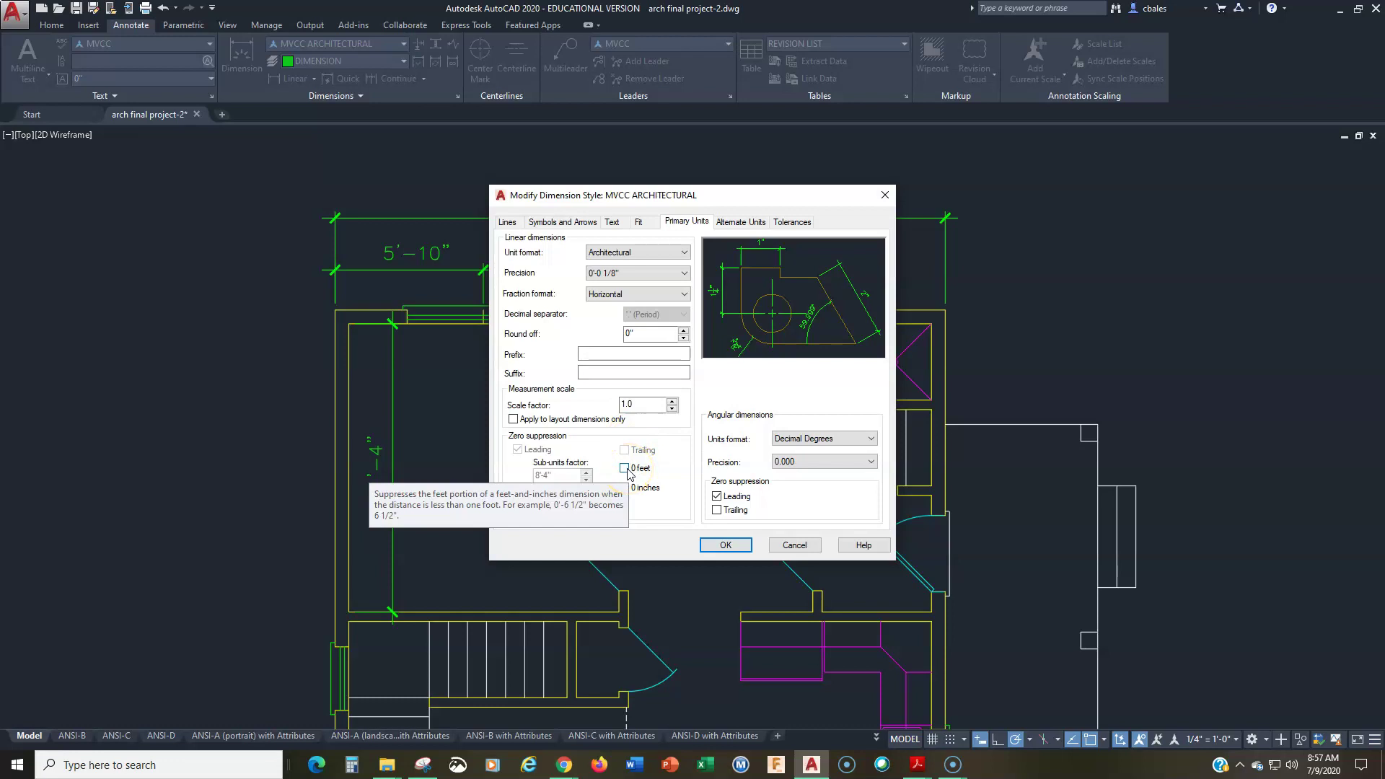
click(622, 514)
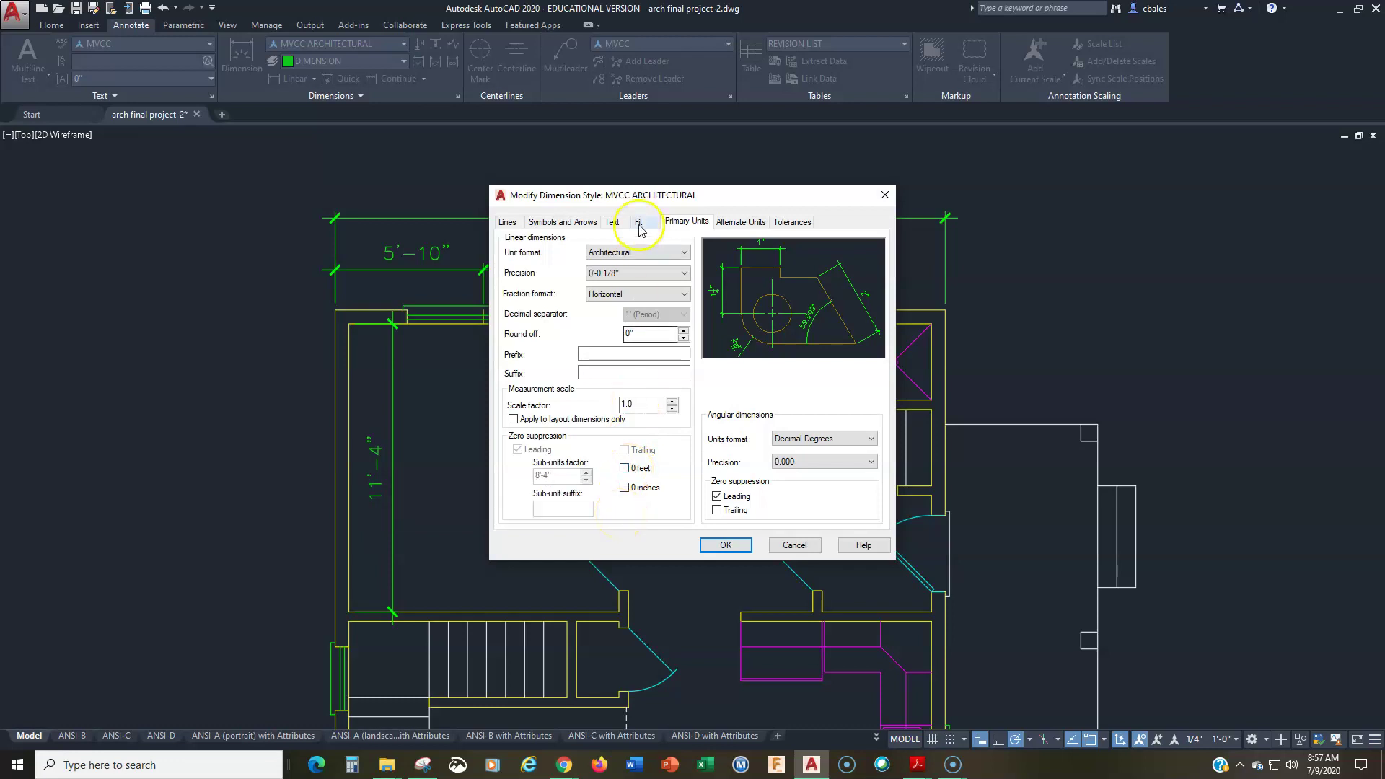
drag(661, 201, 667, 239)
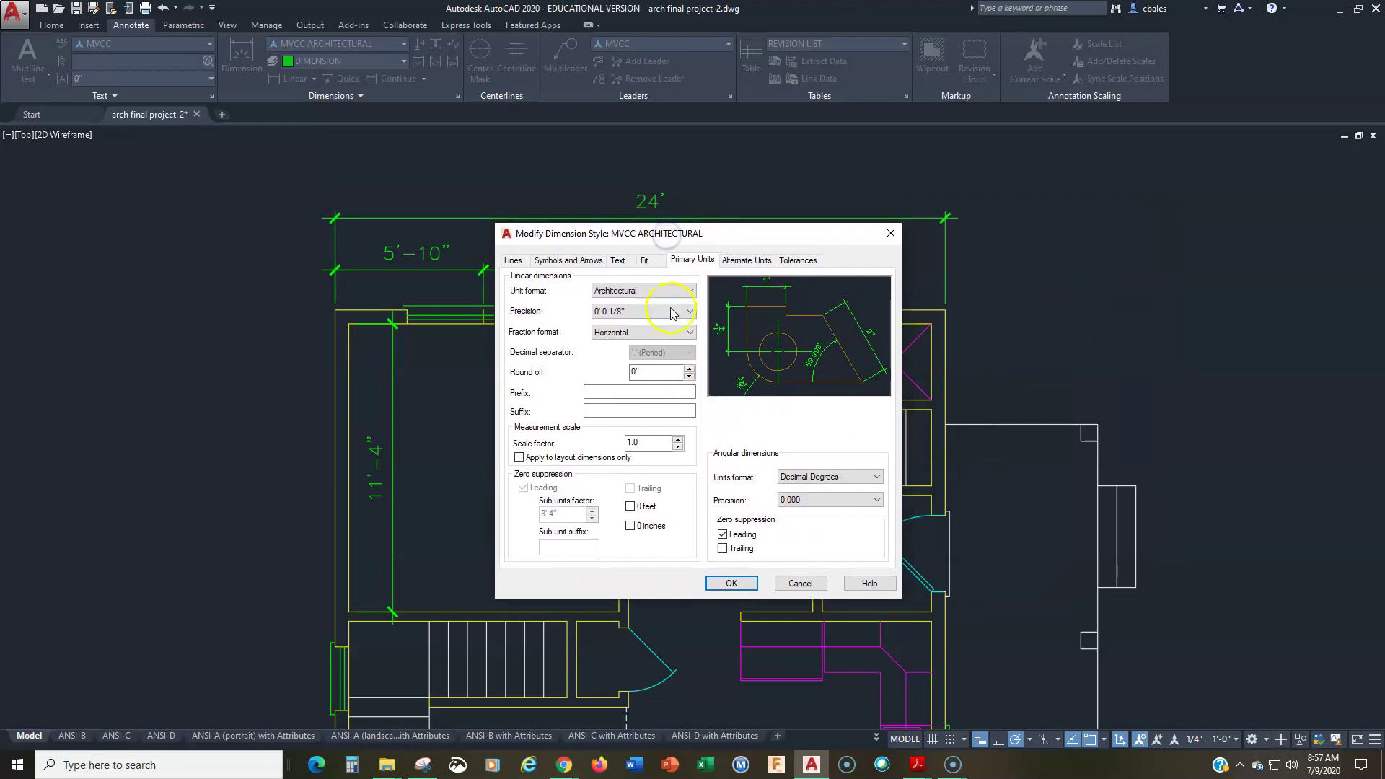
click(632, 527)
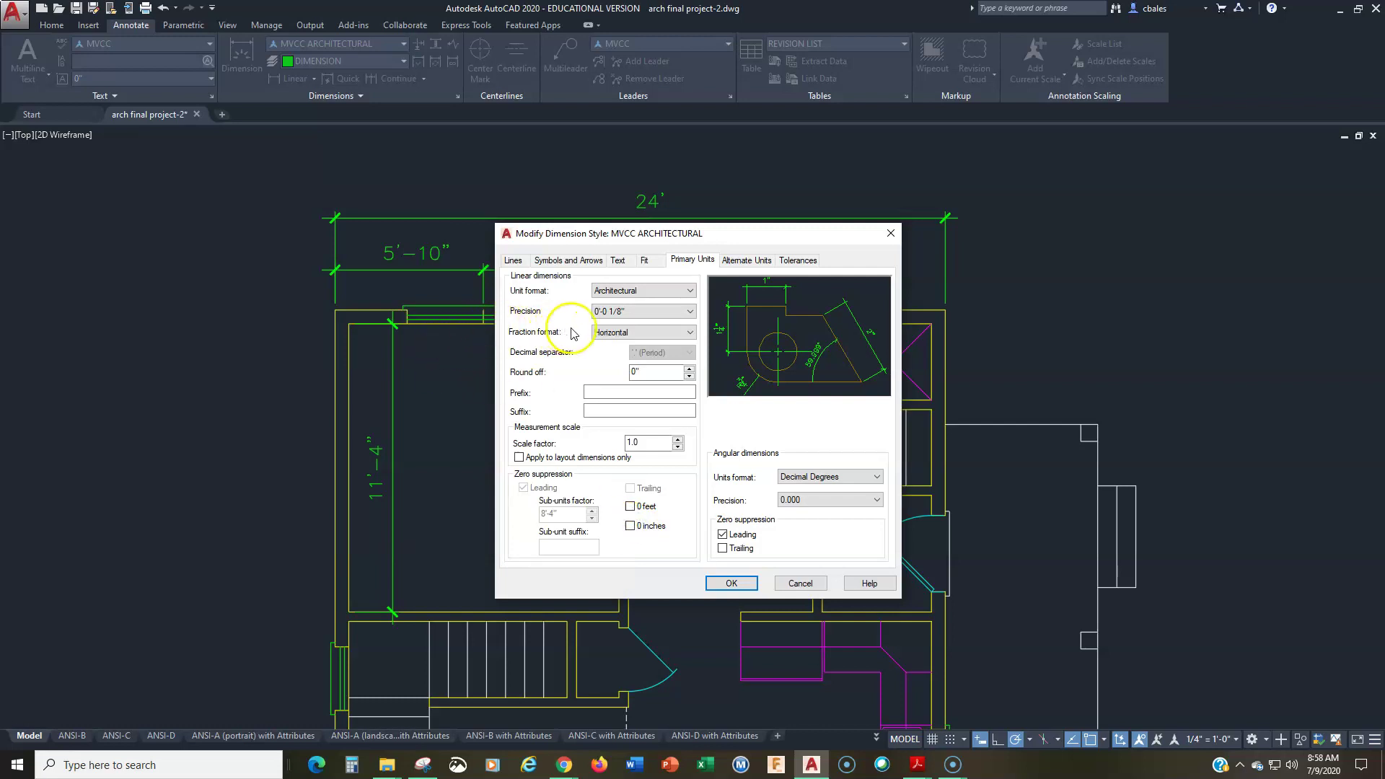
- Set the dimension style's fraction format to Diagonal, save the change and leave the style manager
click(637, 333)
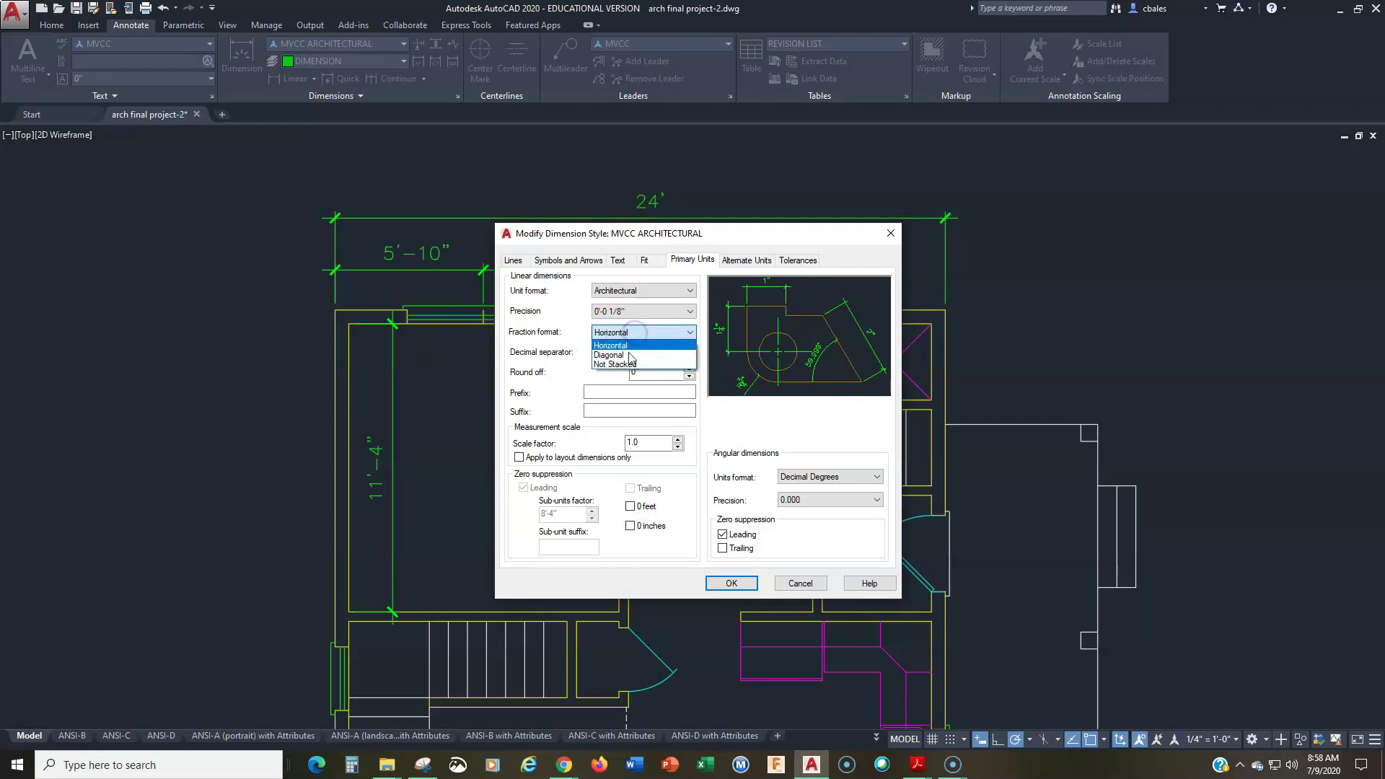
click(626, 355)
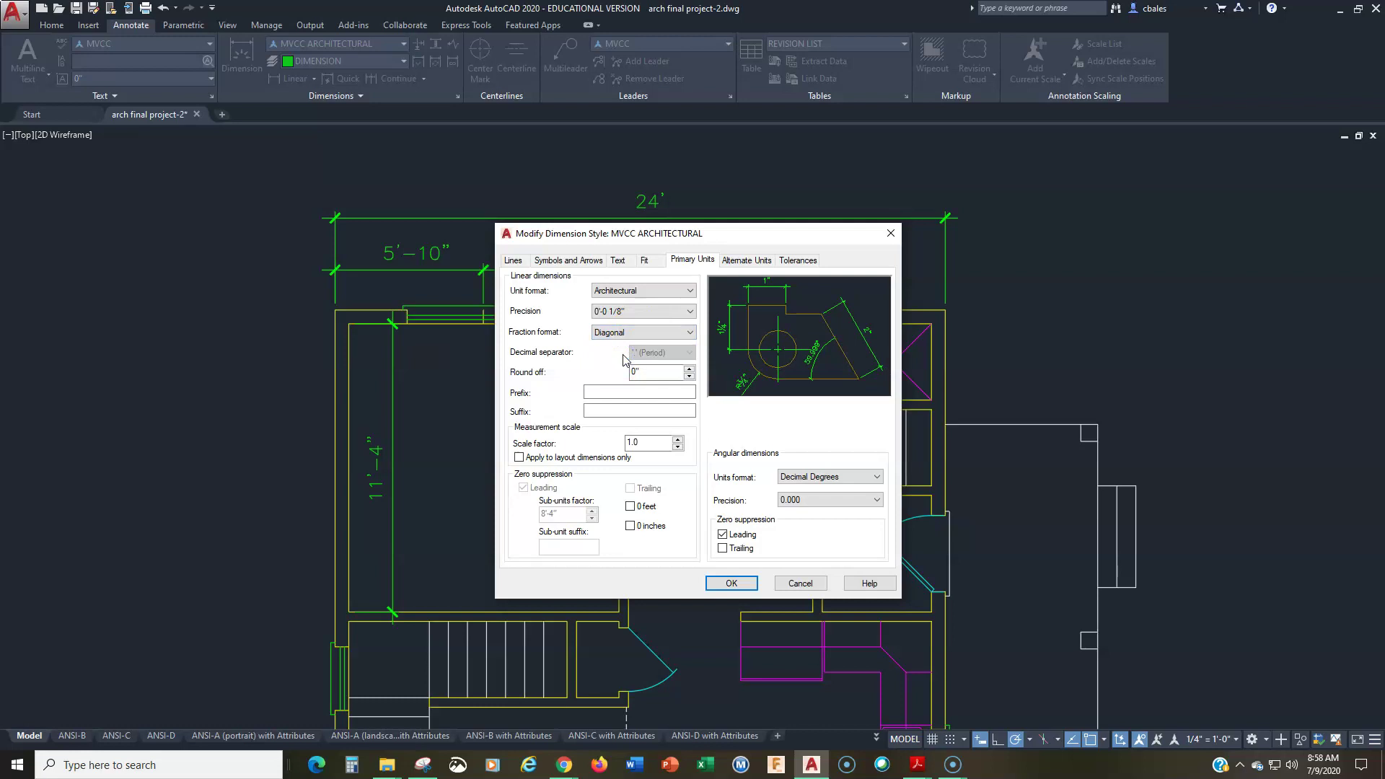
click(540, 492)
click(629, 527)
click(731, 583)
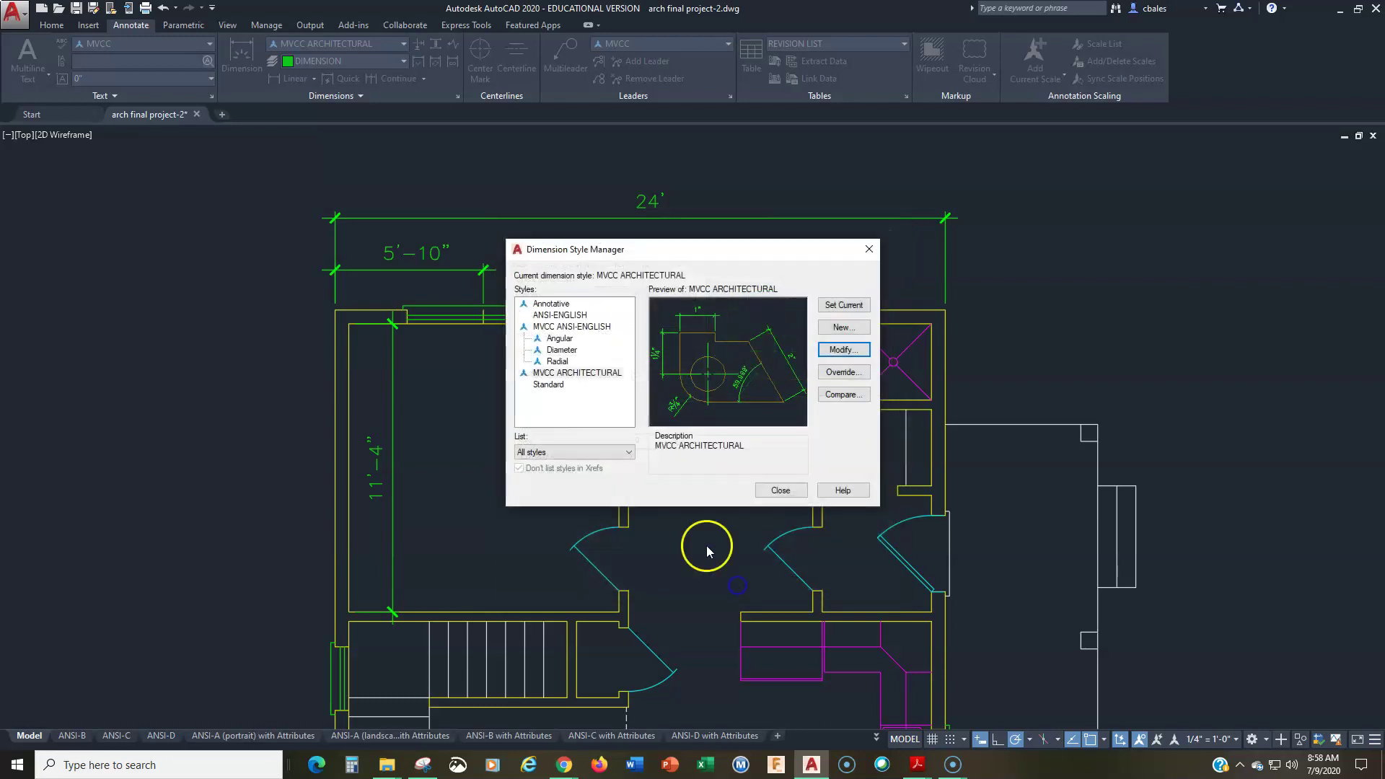
click(779, 491)
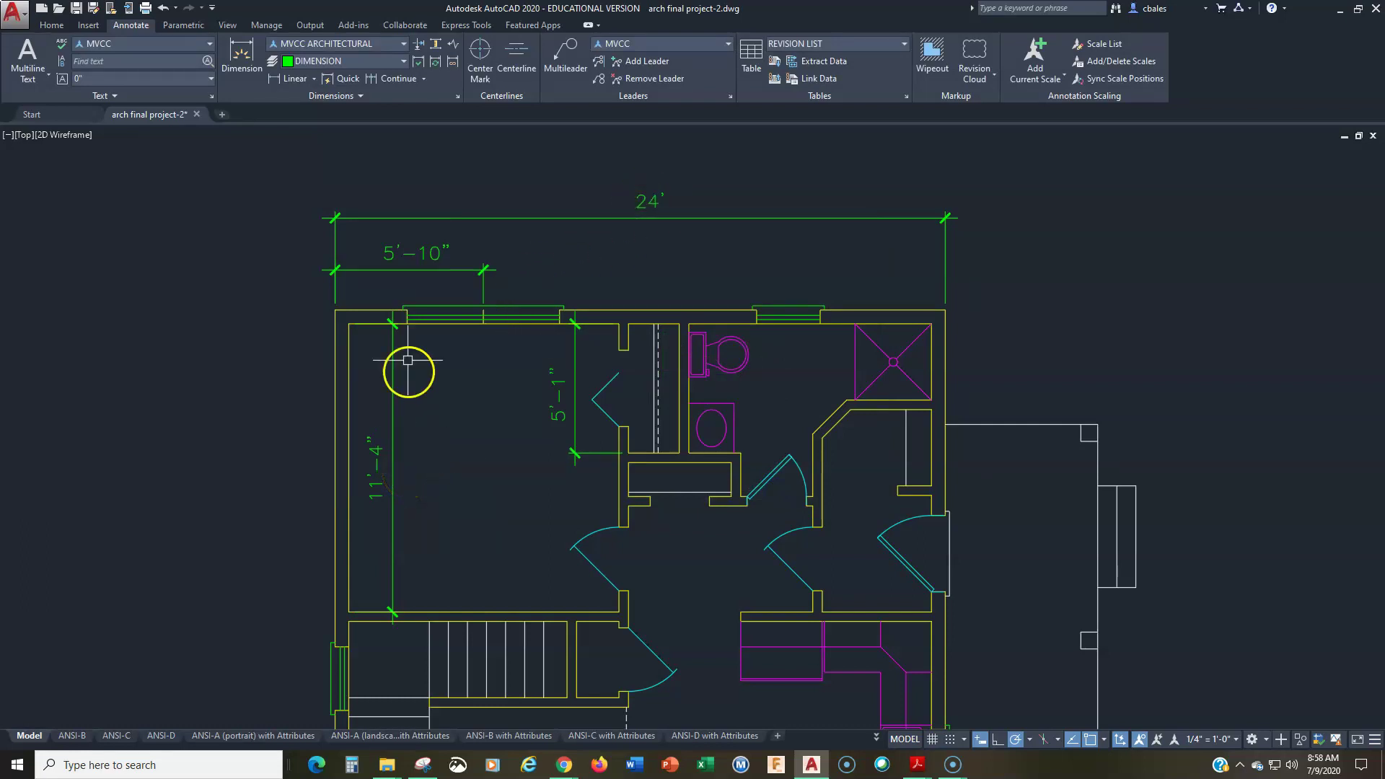
- Add a horizontal linear dimension for the upper-left room's interior width, placed just below its upper wall
click(294, 78)
click(349, 323)
click(619, 323)
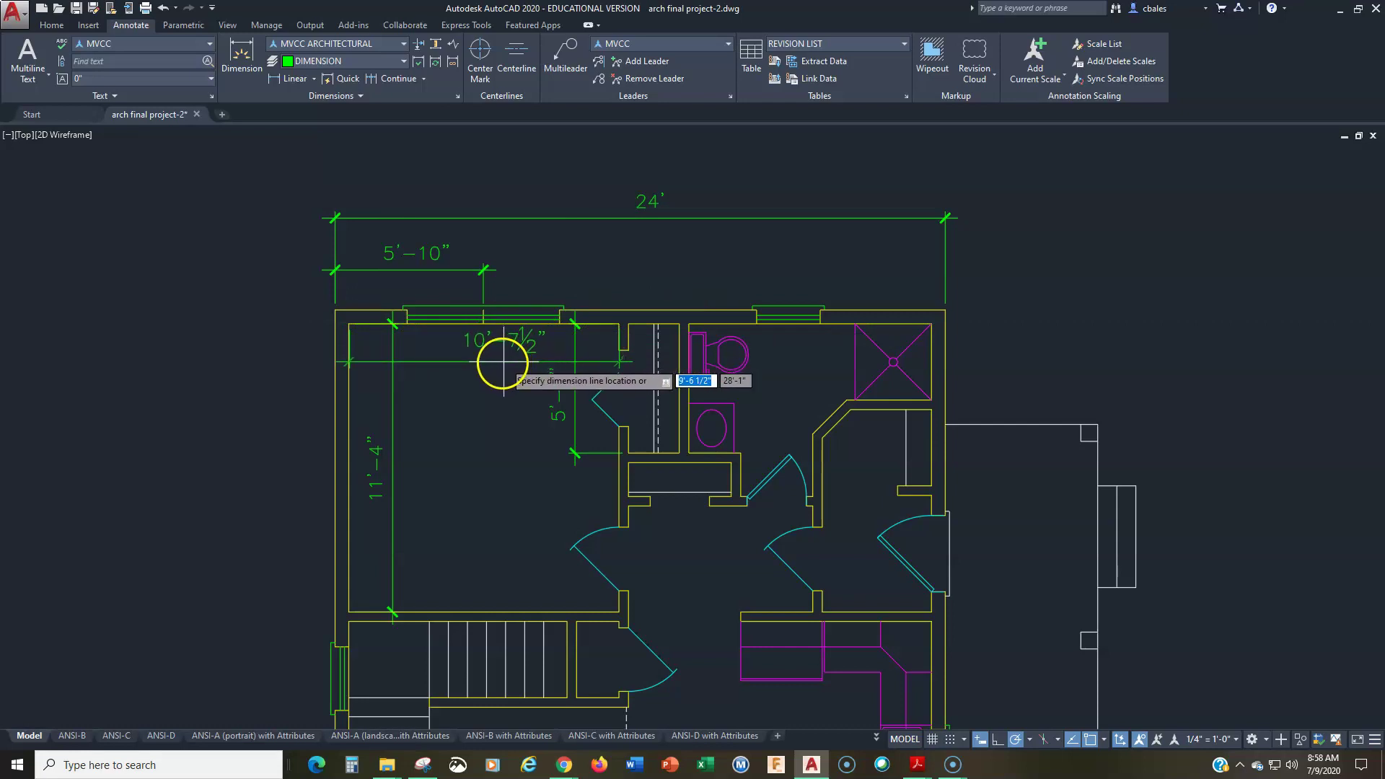
click(499, 363)
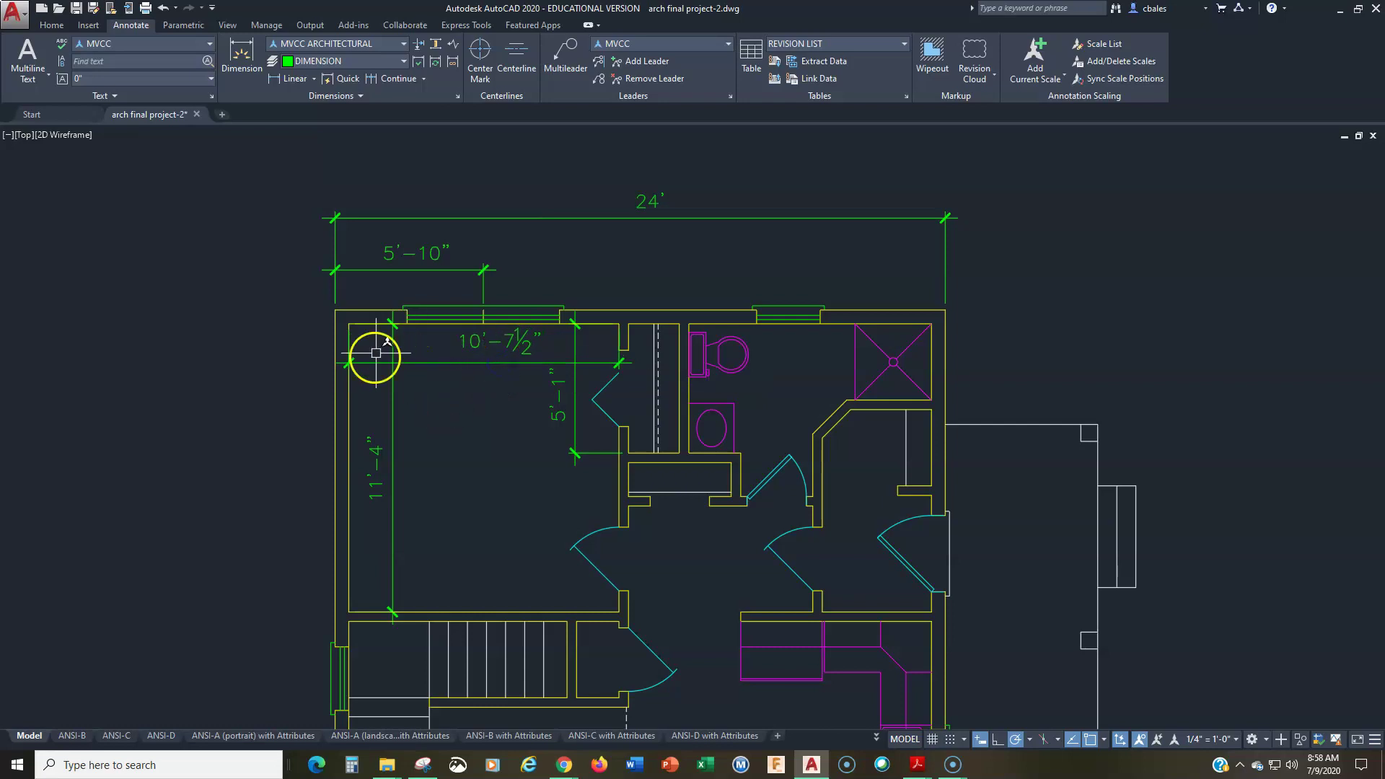
- Check how the dimensions look on the ANSI-D and ANSI-C layouts, then return to the first floor plan in model space
scroll(498, 393, down, 3)
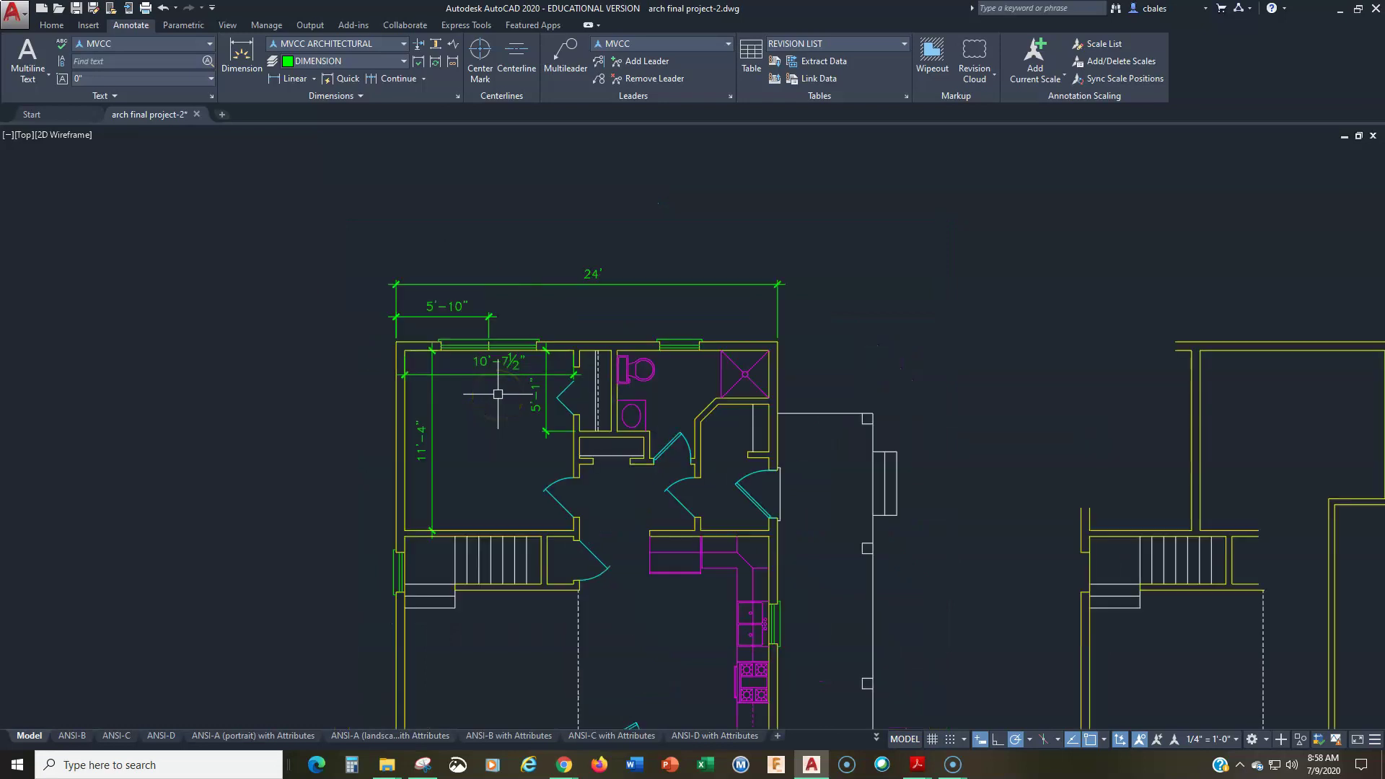
middle_drag(532, 468, 475, 319)
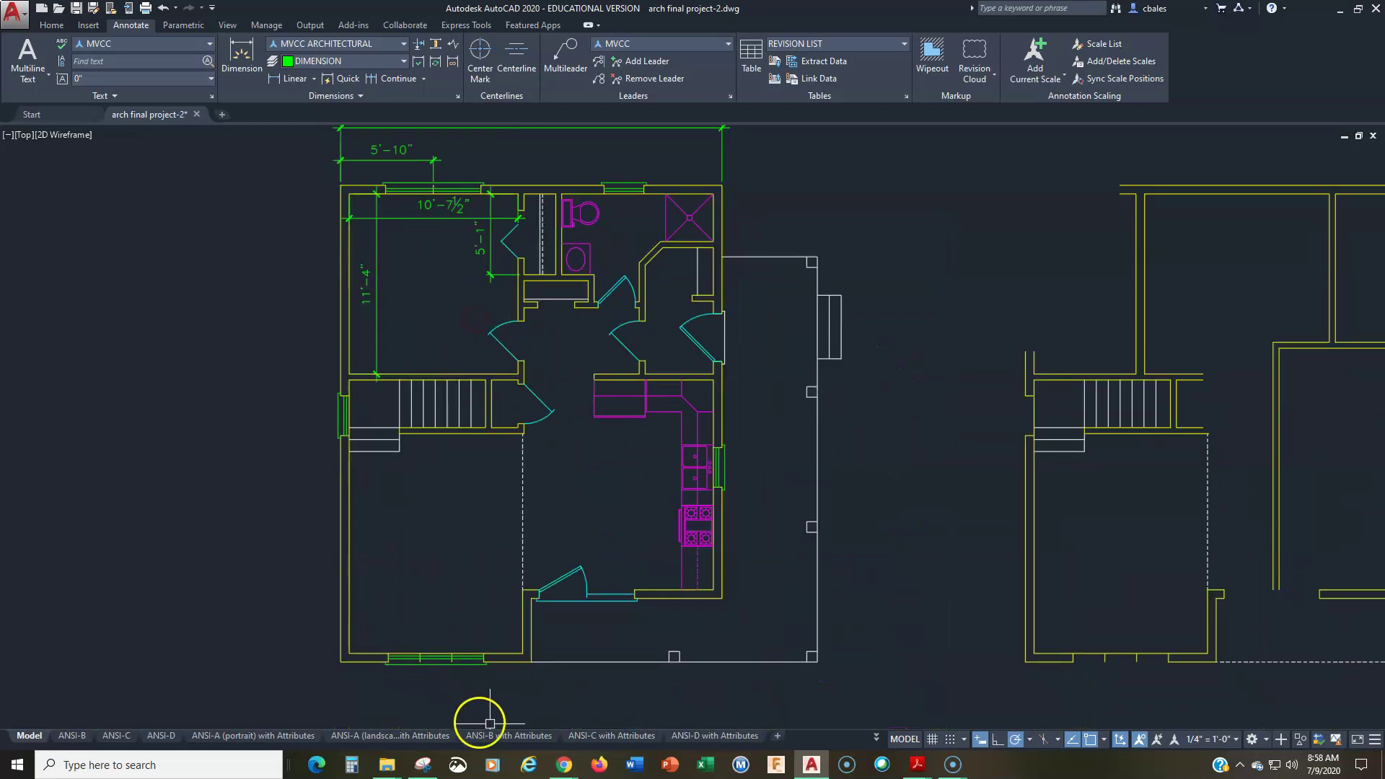
click(161, 737)
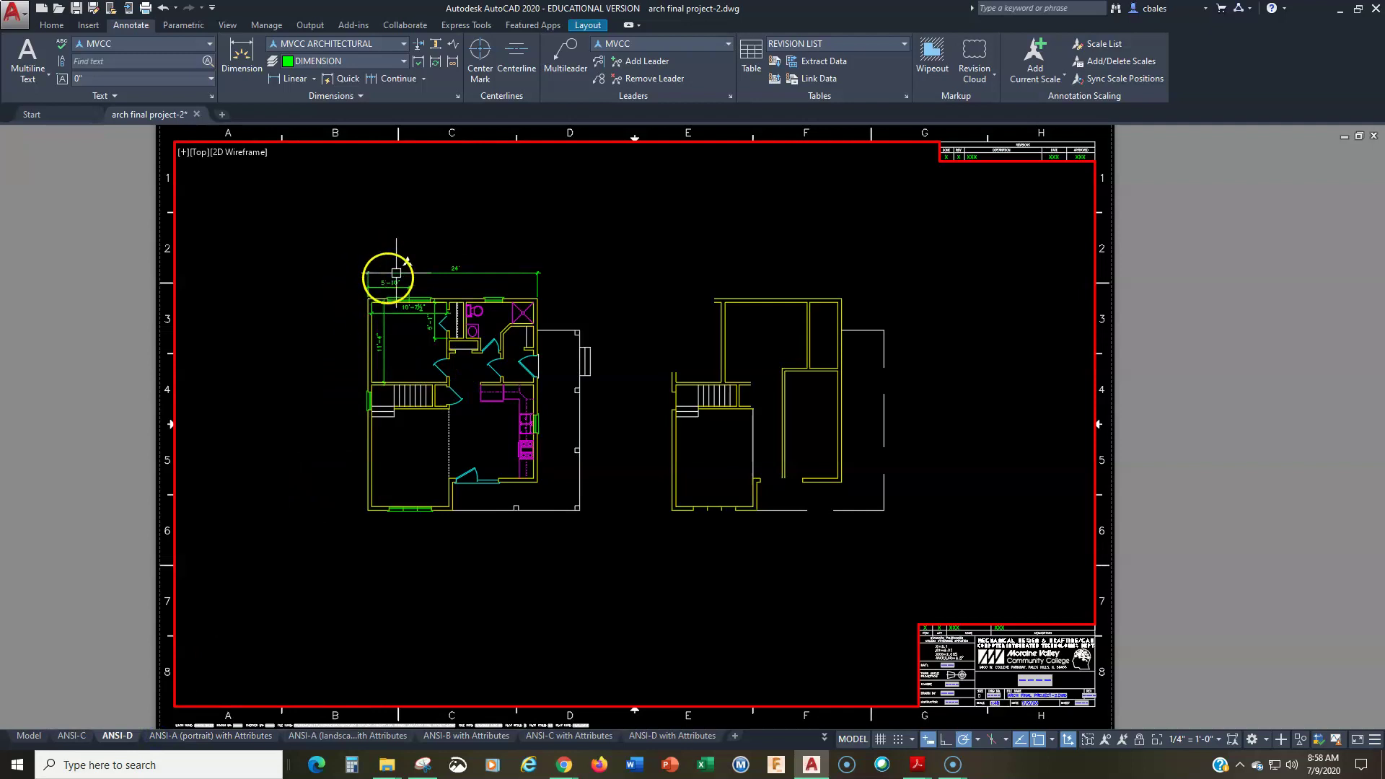
click(87, 737)
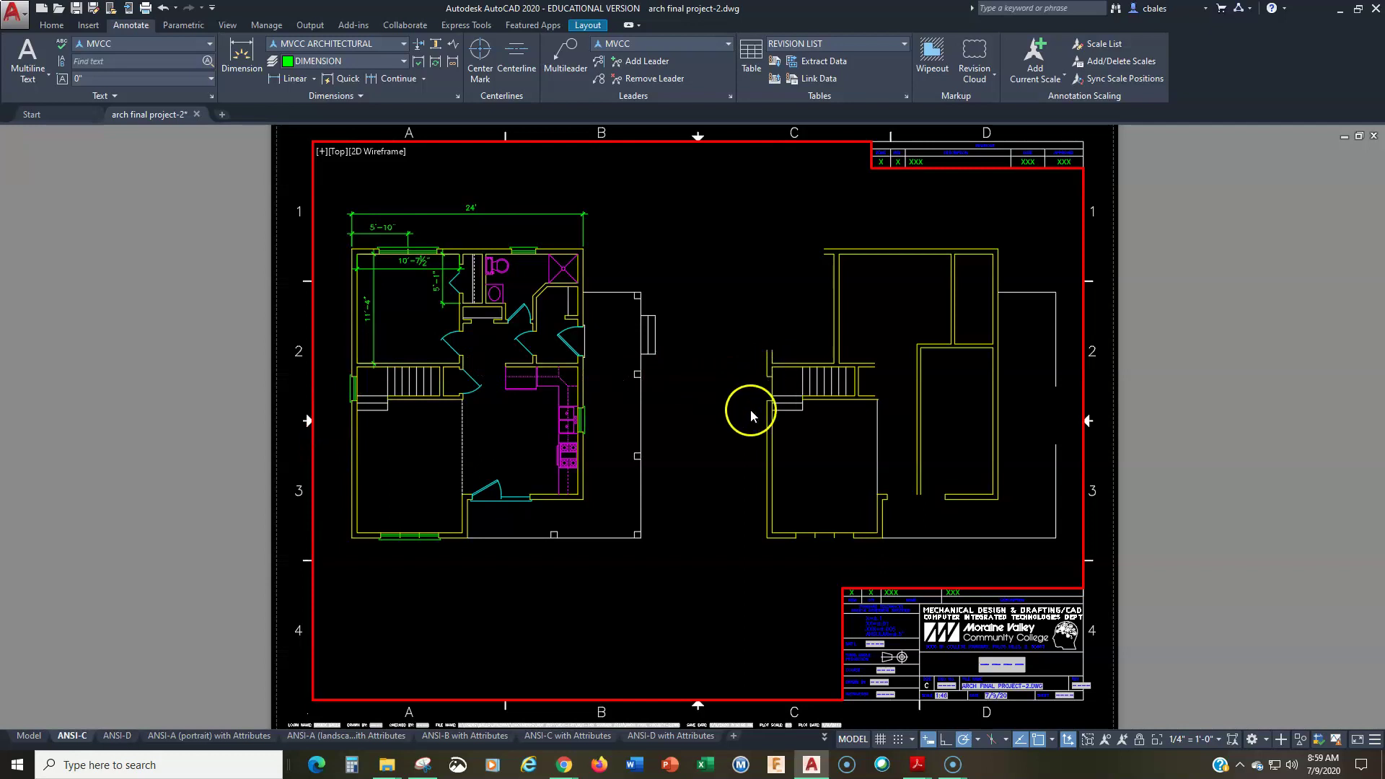
click(33, 735)
mouse_move(549, 387)
middle_down()
mouse_move(554, 433)
mouse_move(559, 420)
middle_up()
scroll(555, 406, down, 2)
scroll(556, 406, up, 2)
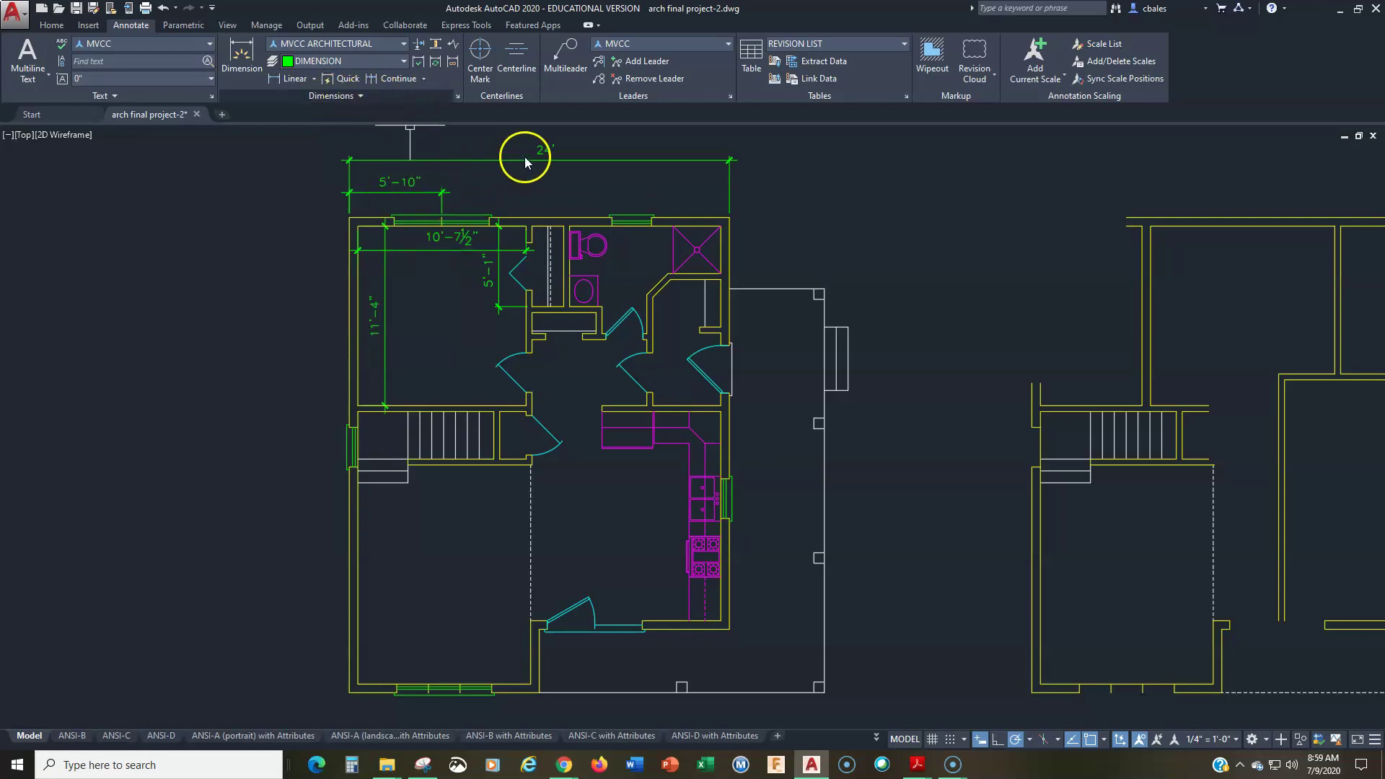
- Open the MVCC ARCHITECTURAL dimension style for modification and examine its text settings and the font, annotative and height options of its text style
click(457, 98)
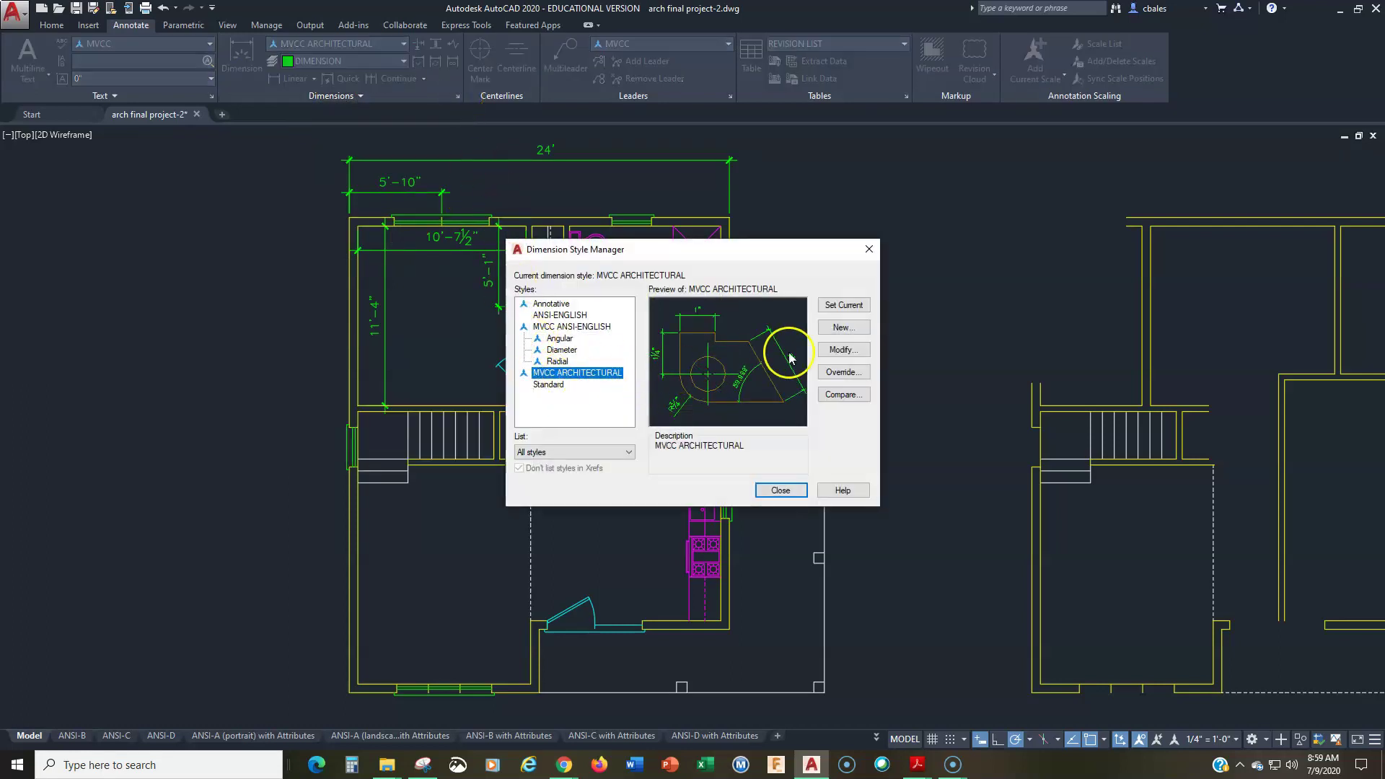
click(844, 350)
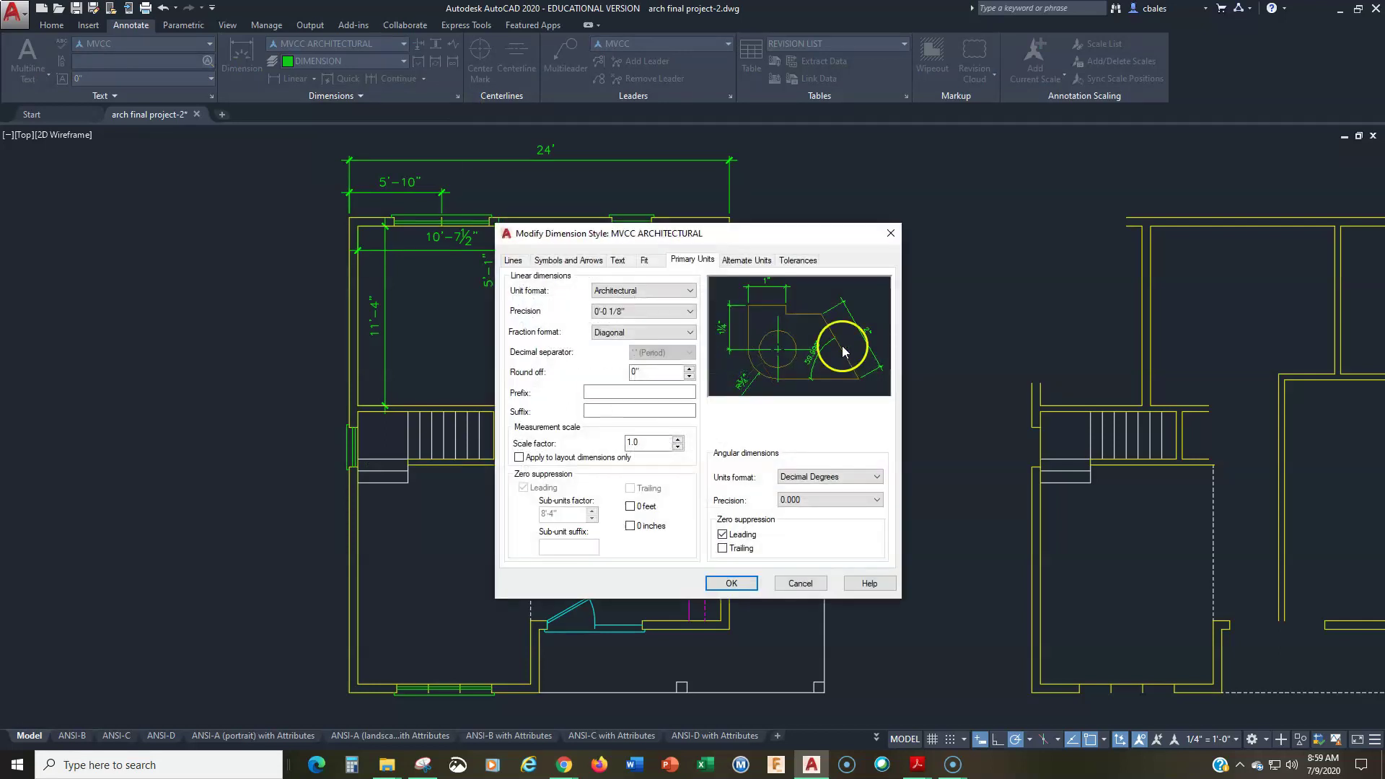
click(621, 261)
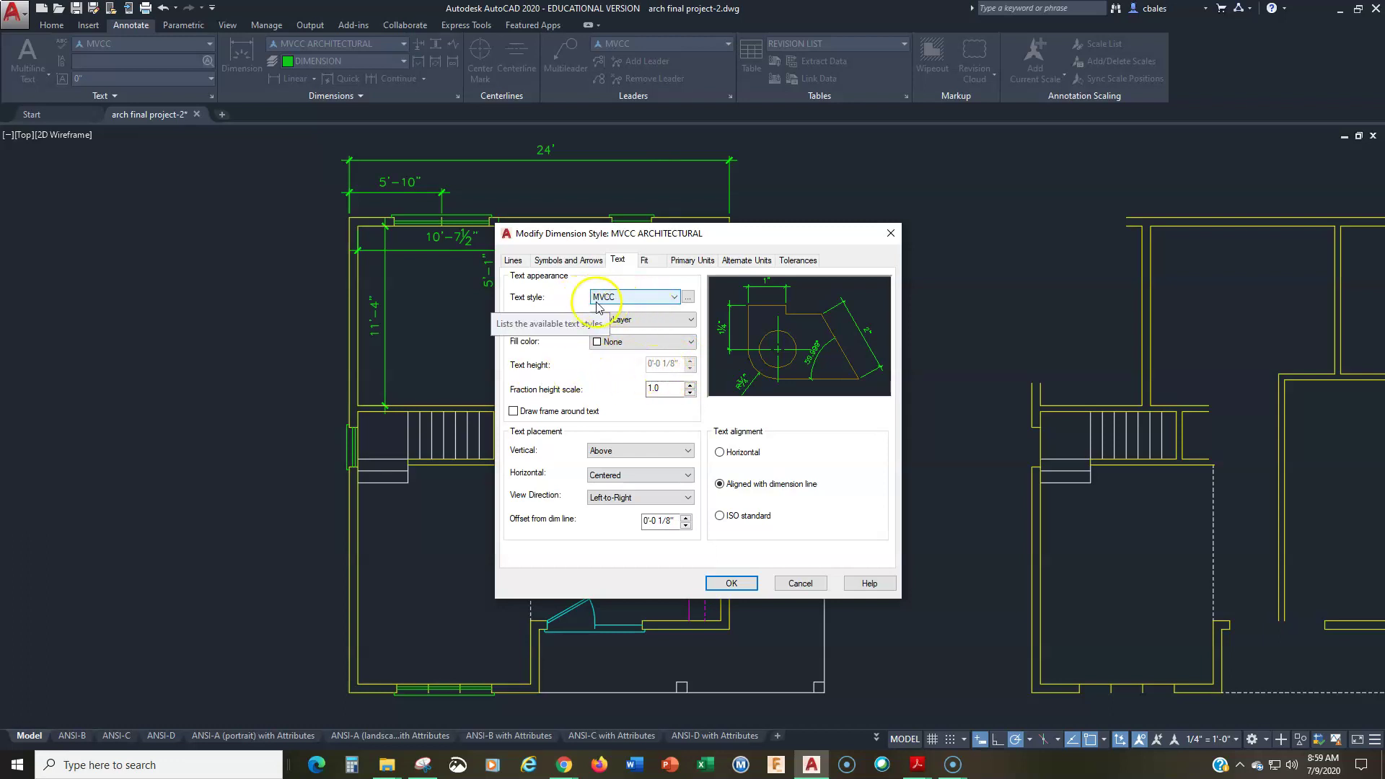
click(689, 297)
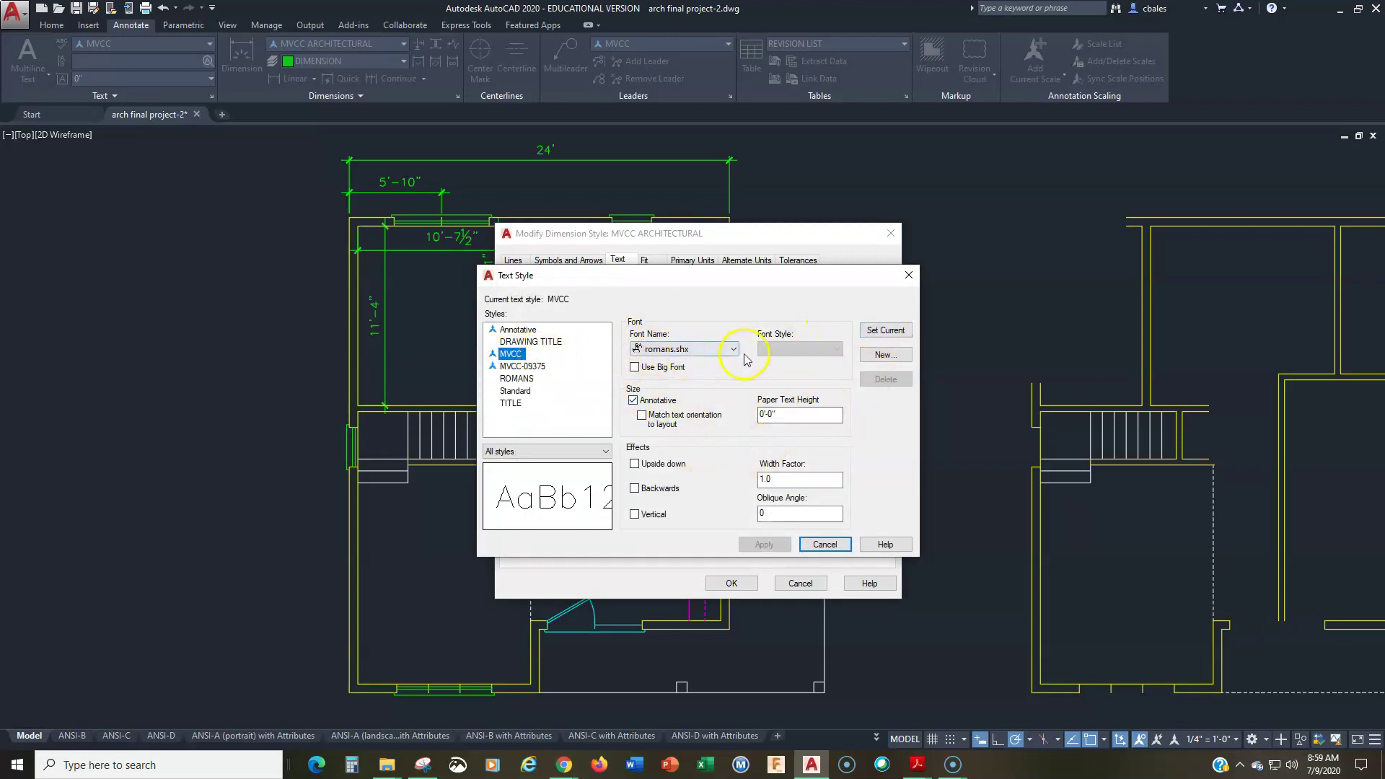
click(825, 545)
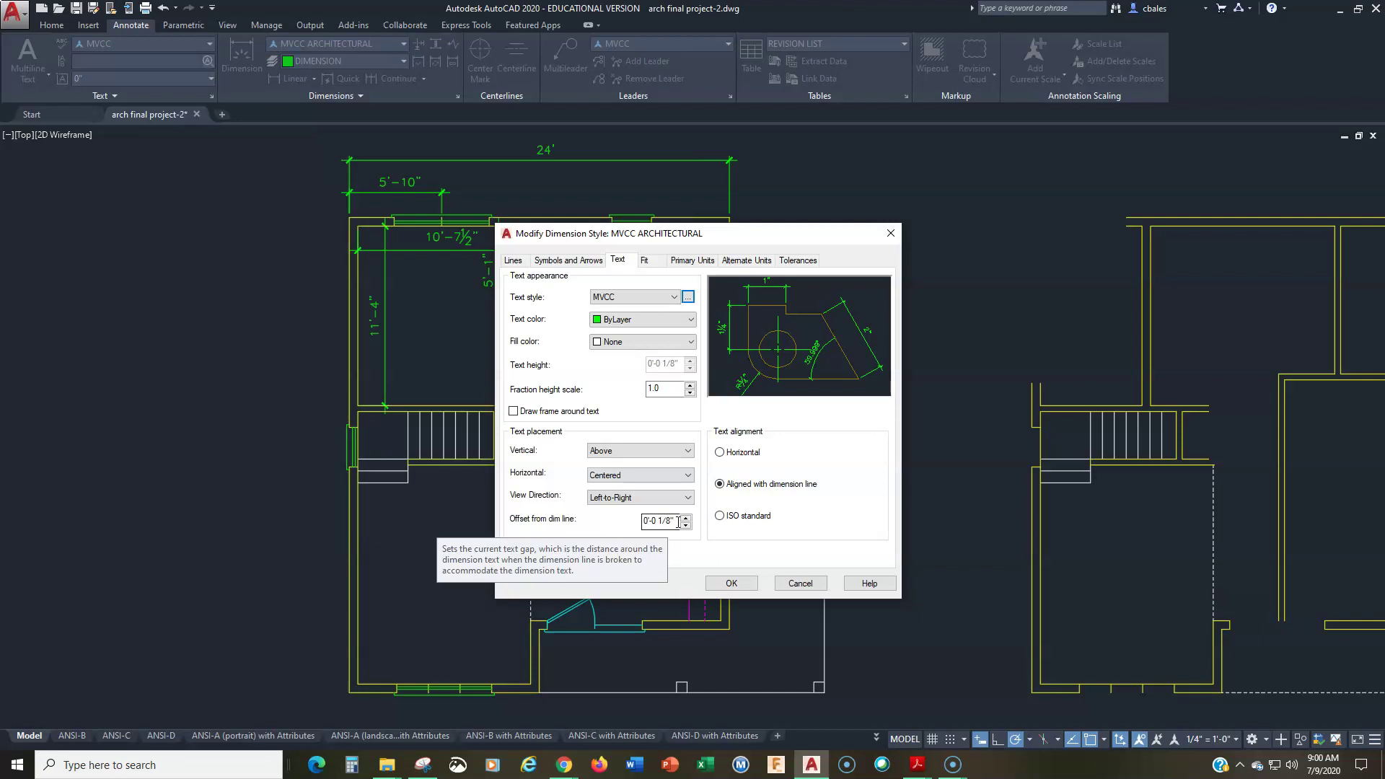
- Make sure Place text manually is enabled in the dimension style's fit options, and review its primary units and text style choices
click(654, 521)
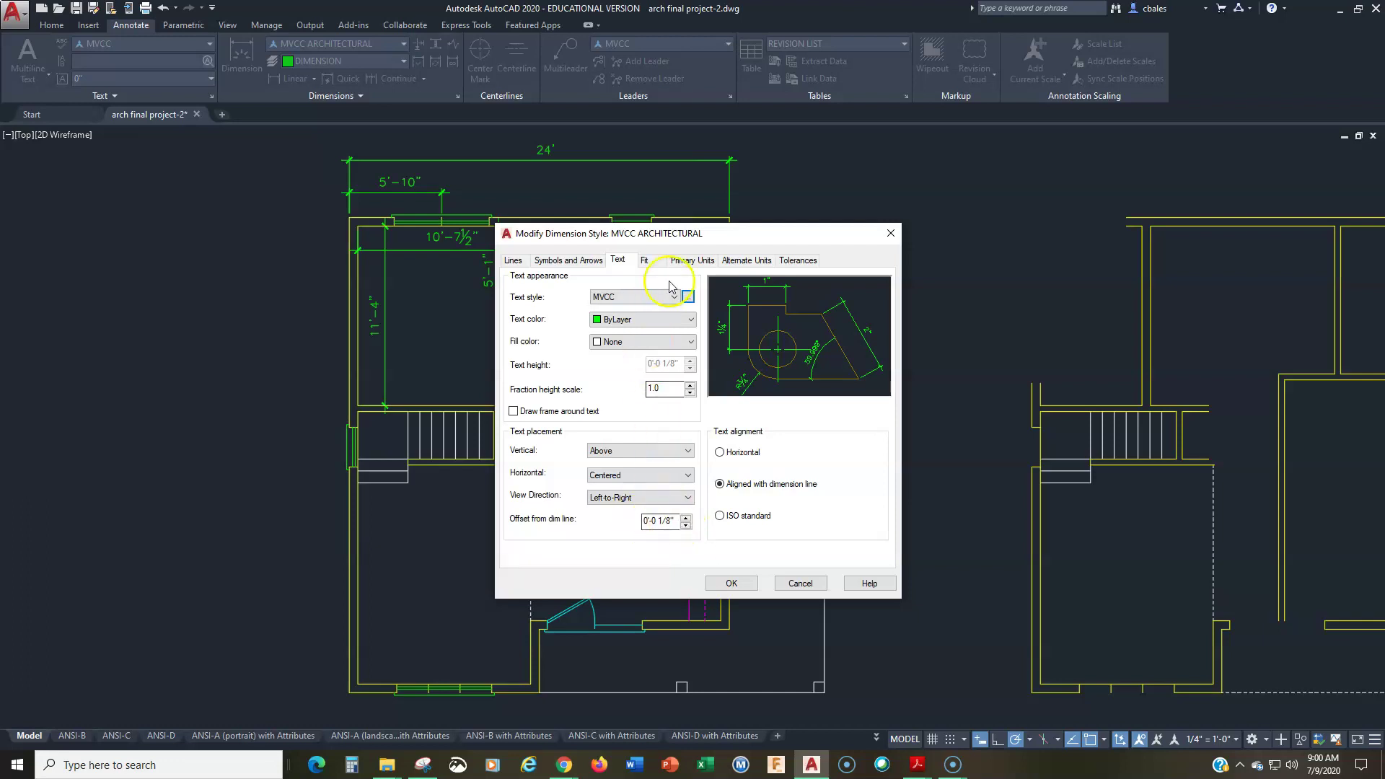
click(645, 260)
click(716, 490)
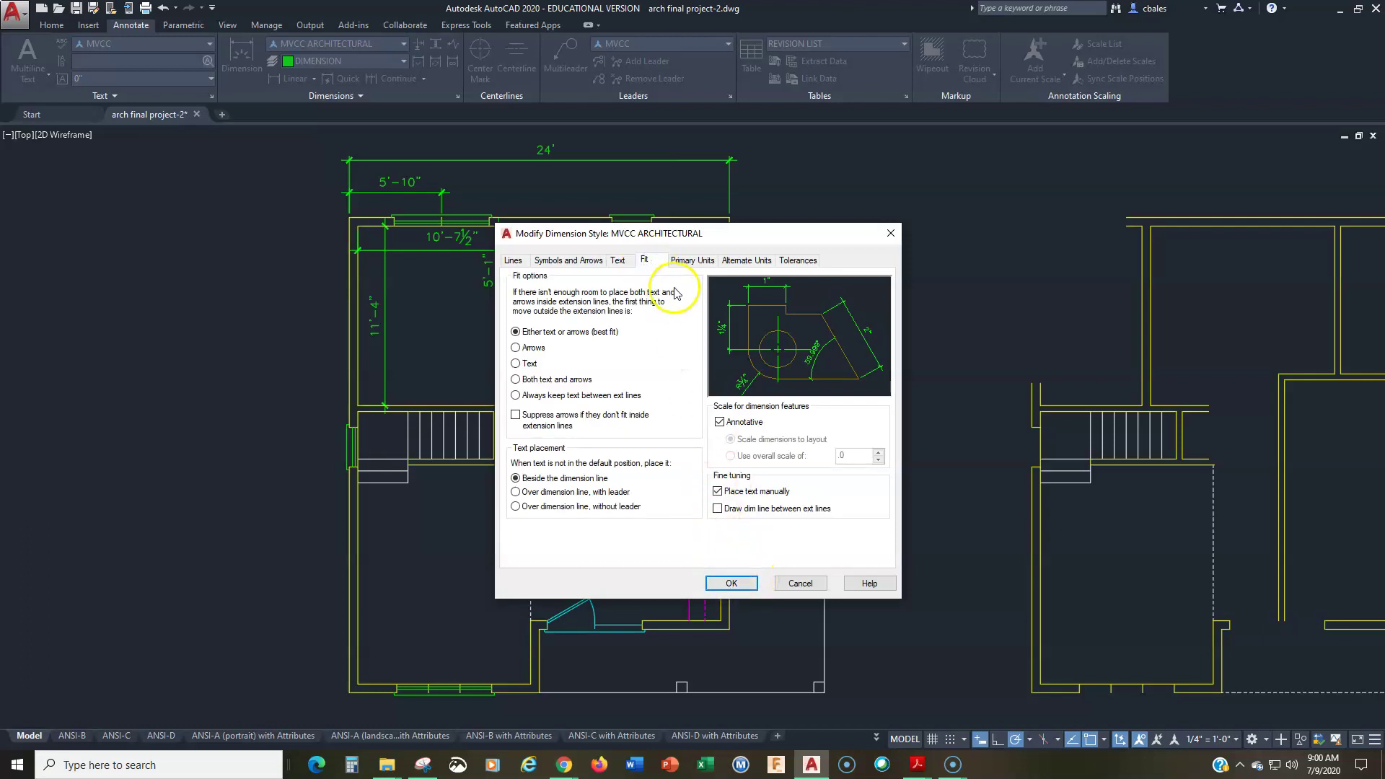
click(694, 260)
click(617, 259)
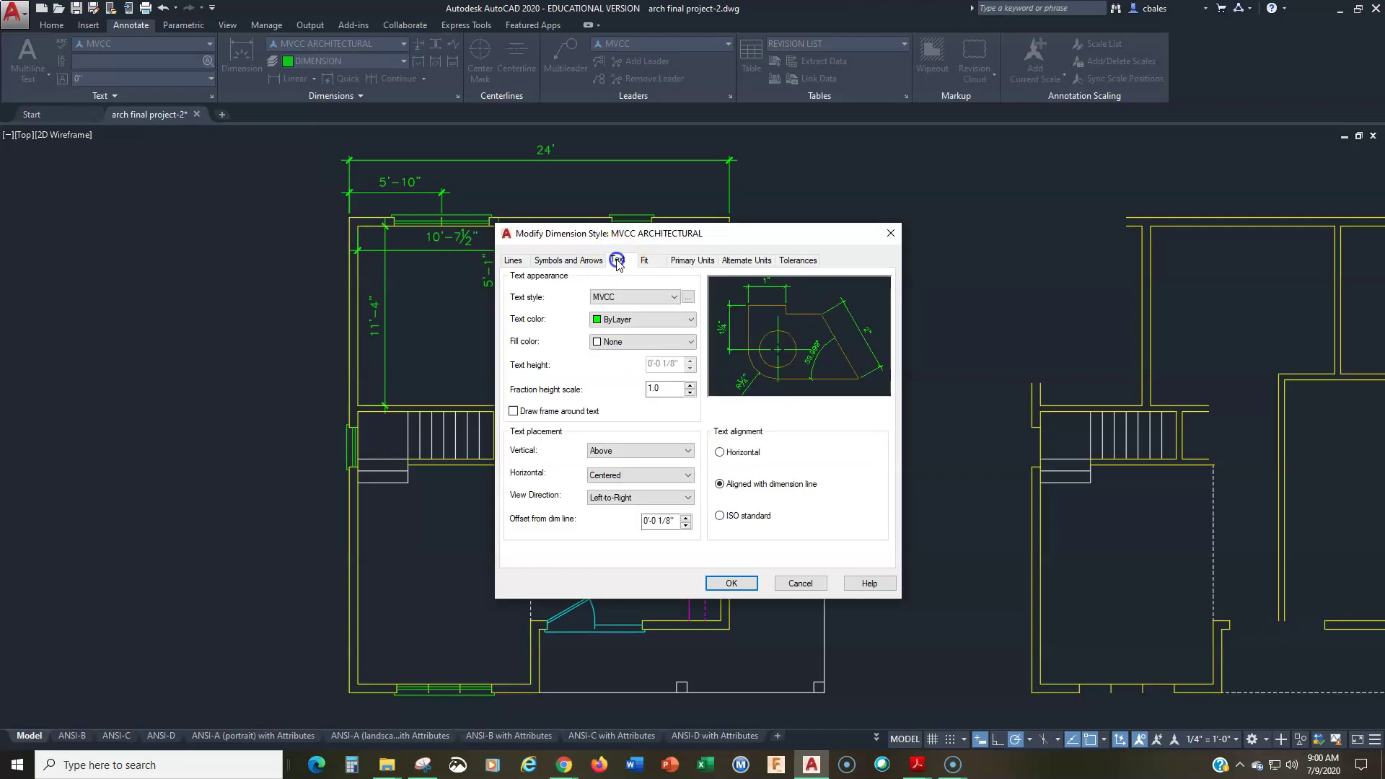
click(629, 298)
click(627, 325)
click(653, 261)
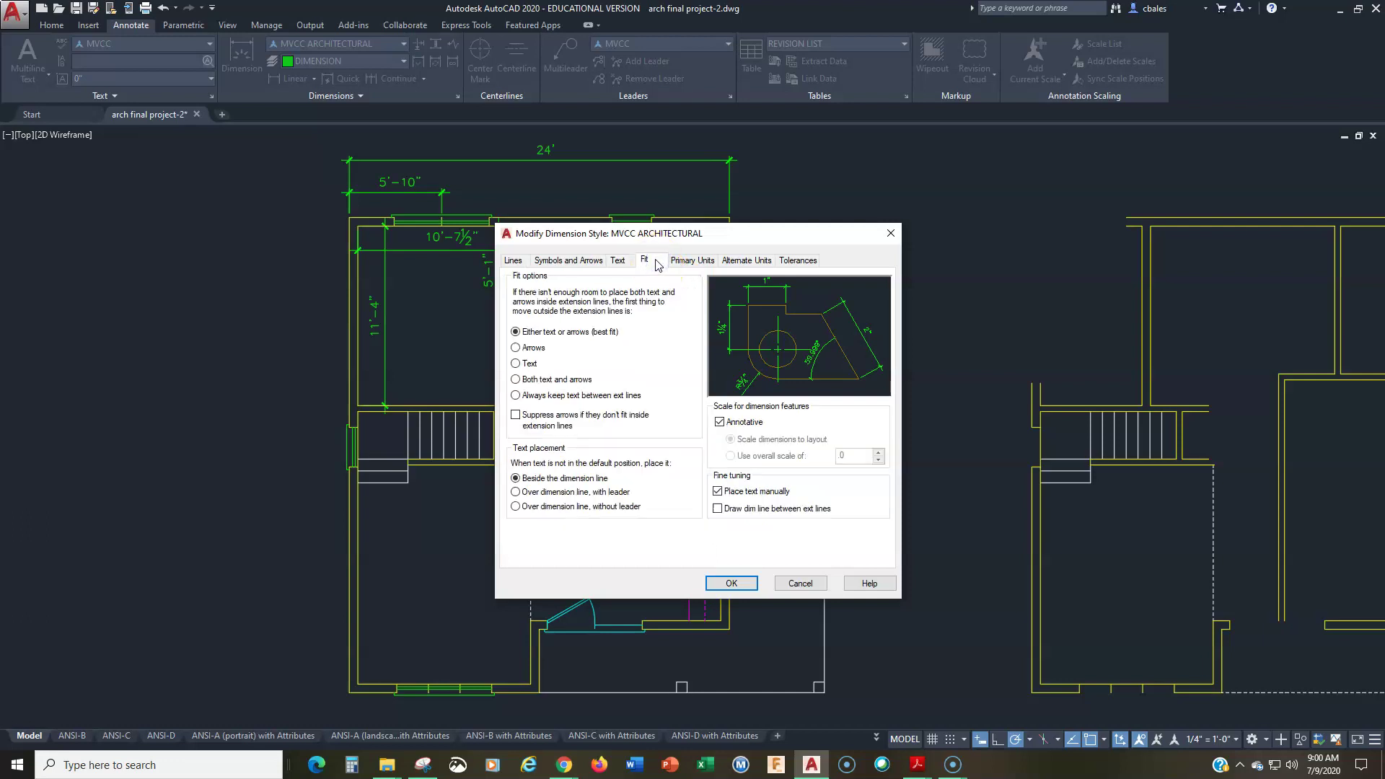
click(618, 283)
click(619, 260)
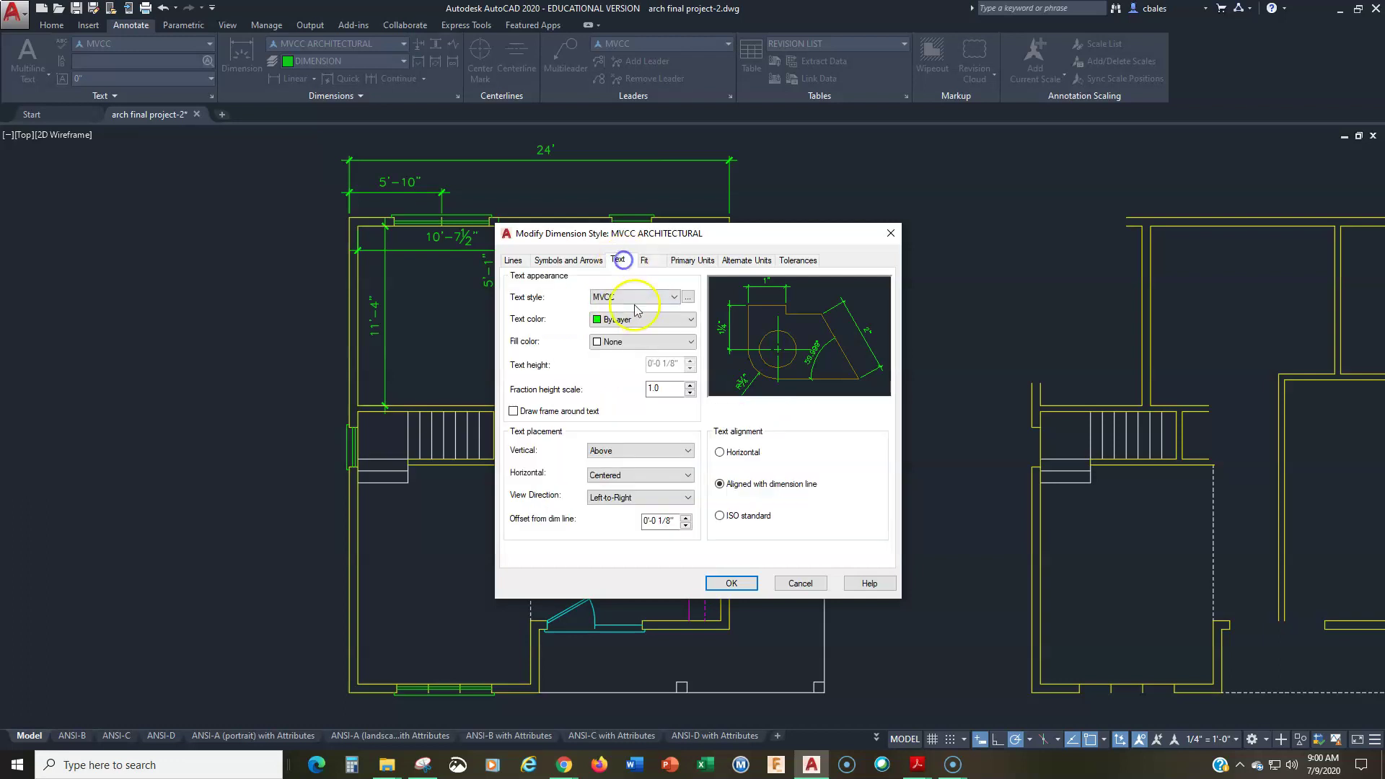
- Examine the MVCC text style's font choice, save the dimension style, set MVCC ARCHITECTURAL as current and leave the style manager
click(684, 297)
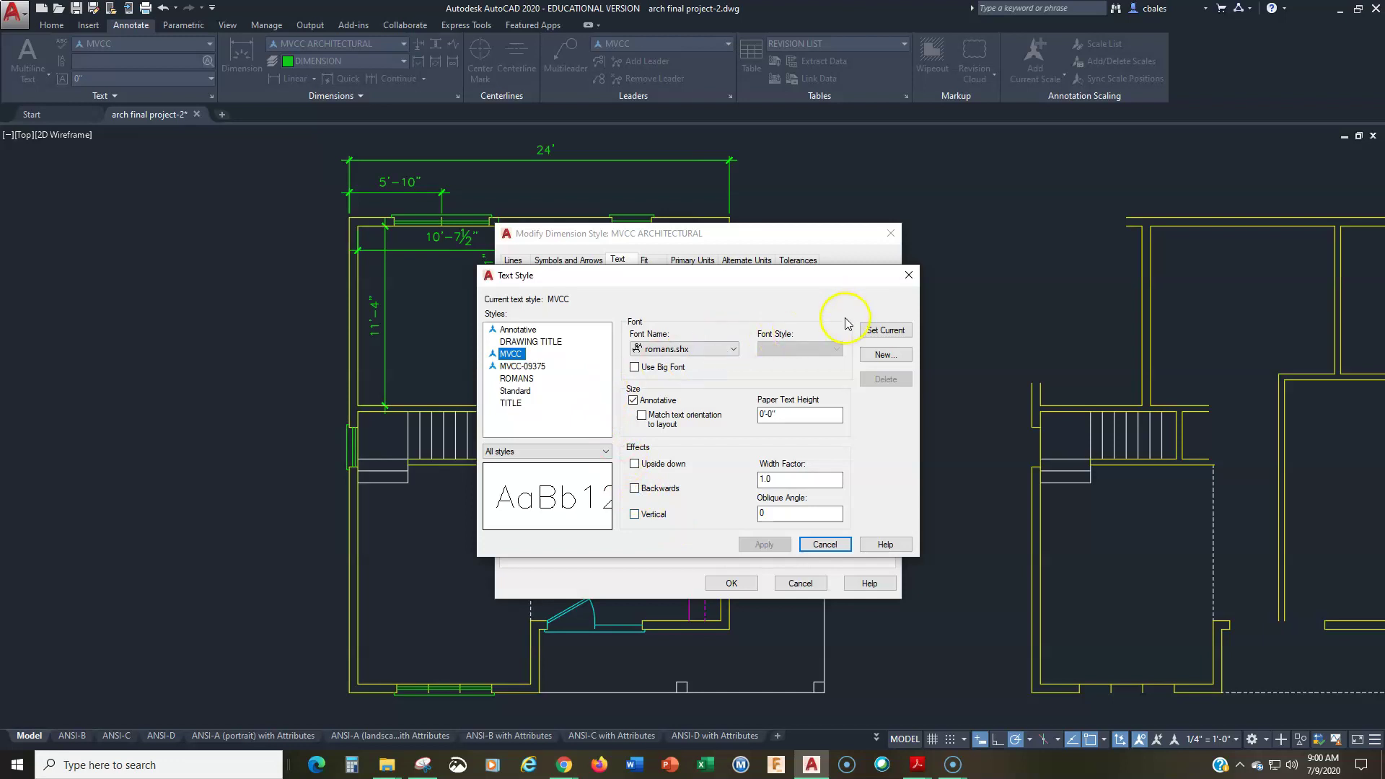
click(718, 351)
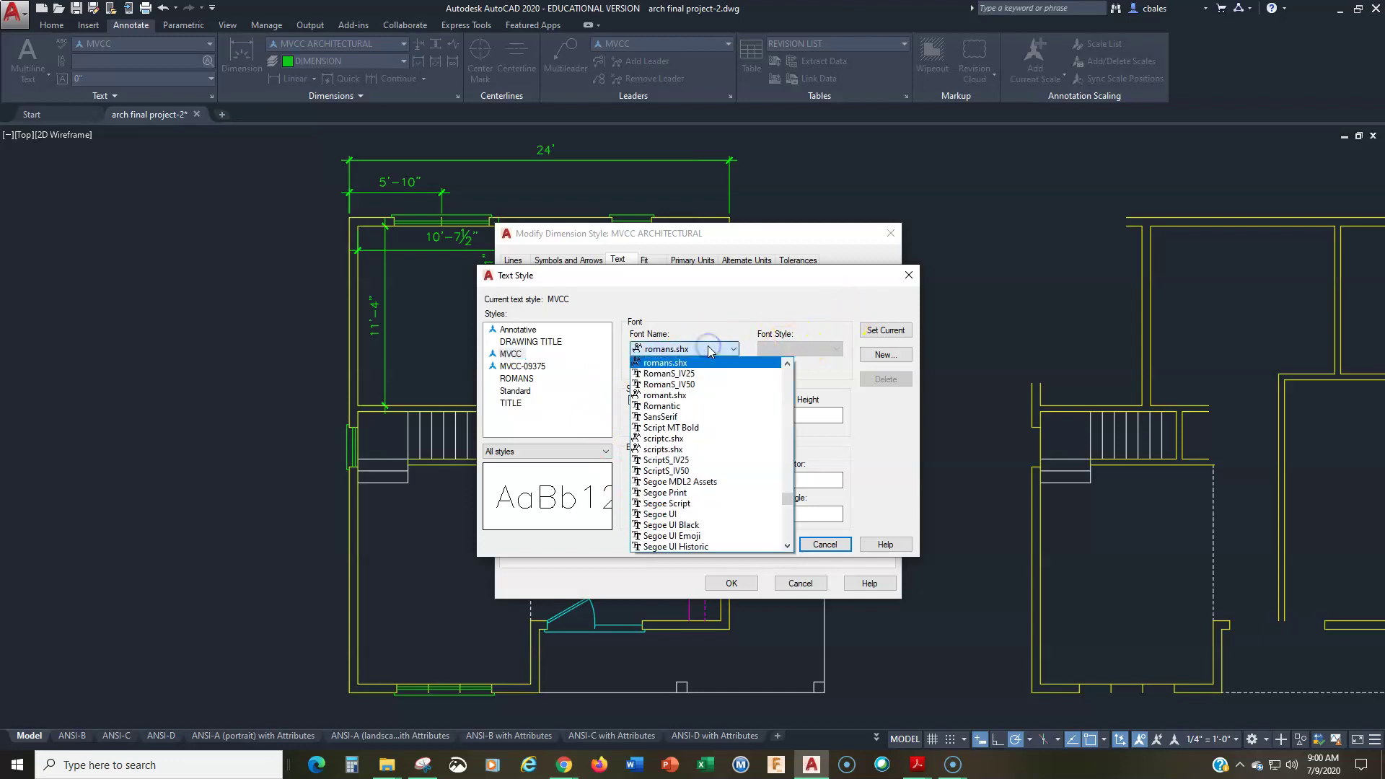
click(714, 350)
click(823, 544)
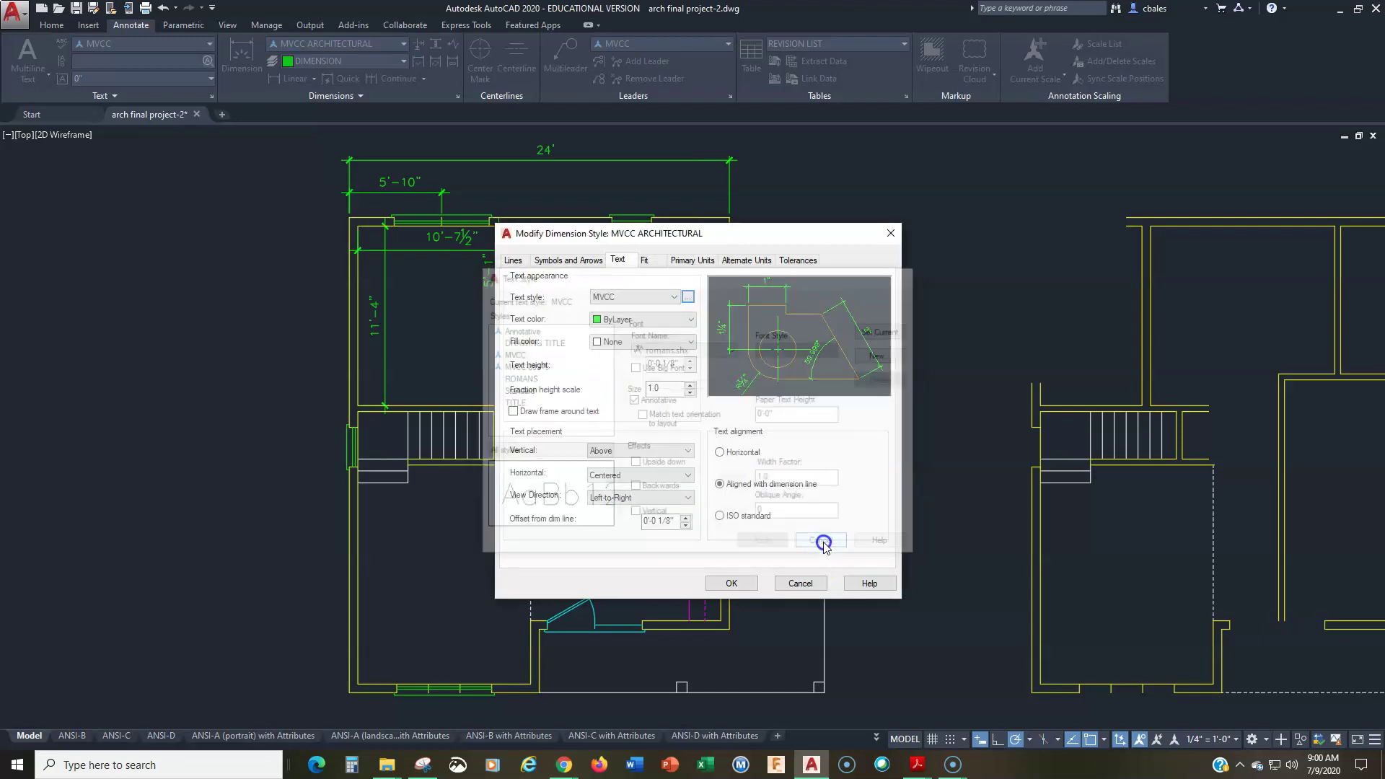
click(752, 581)
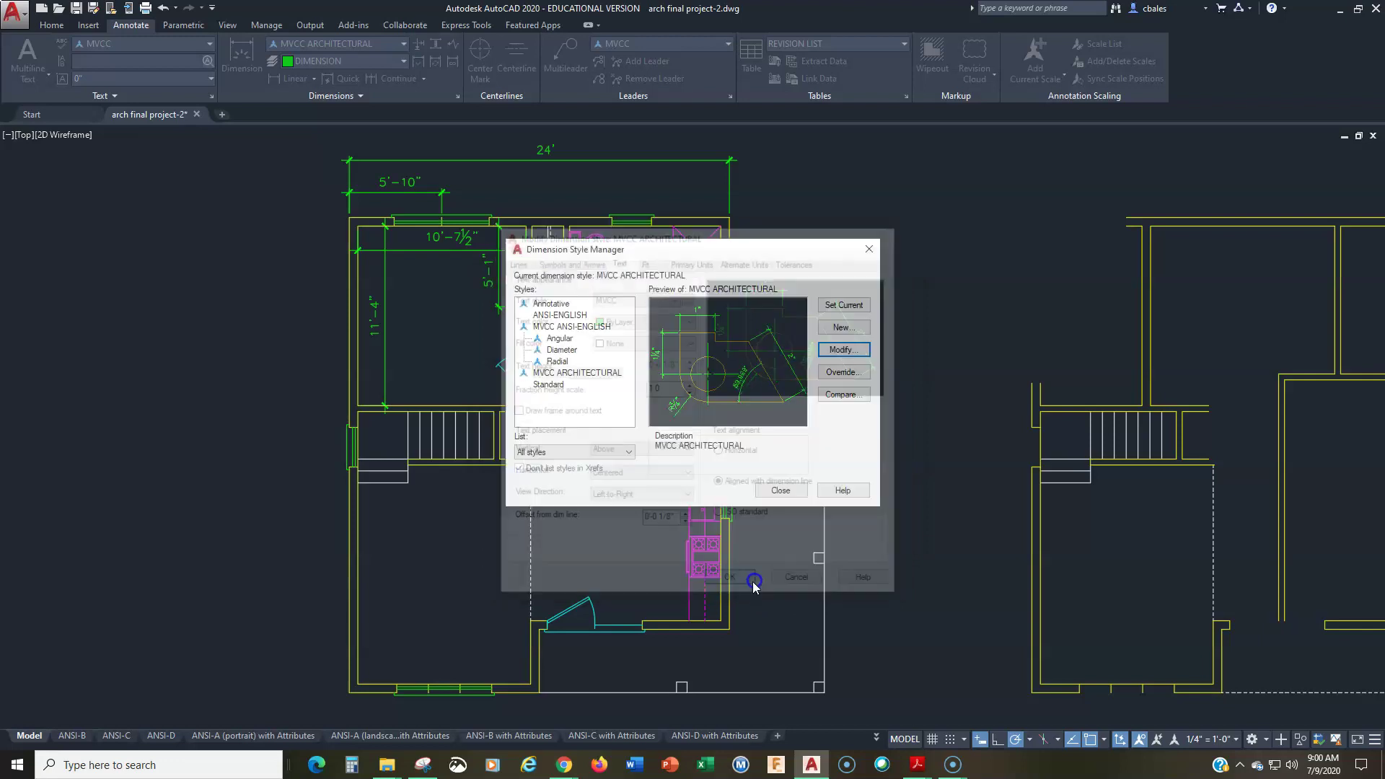
click(842, 307)
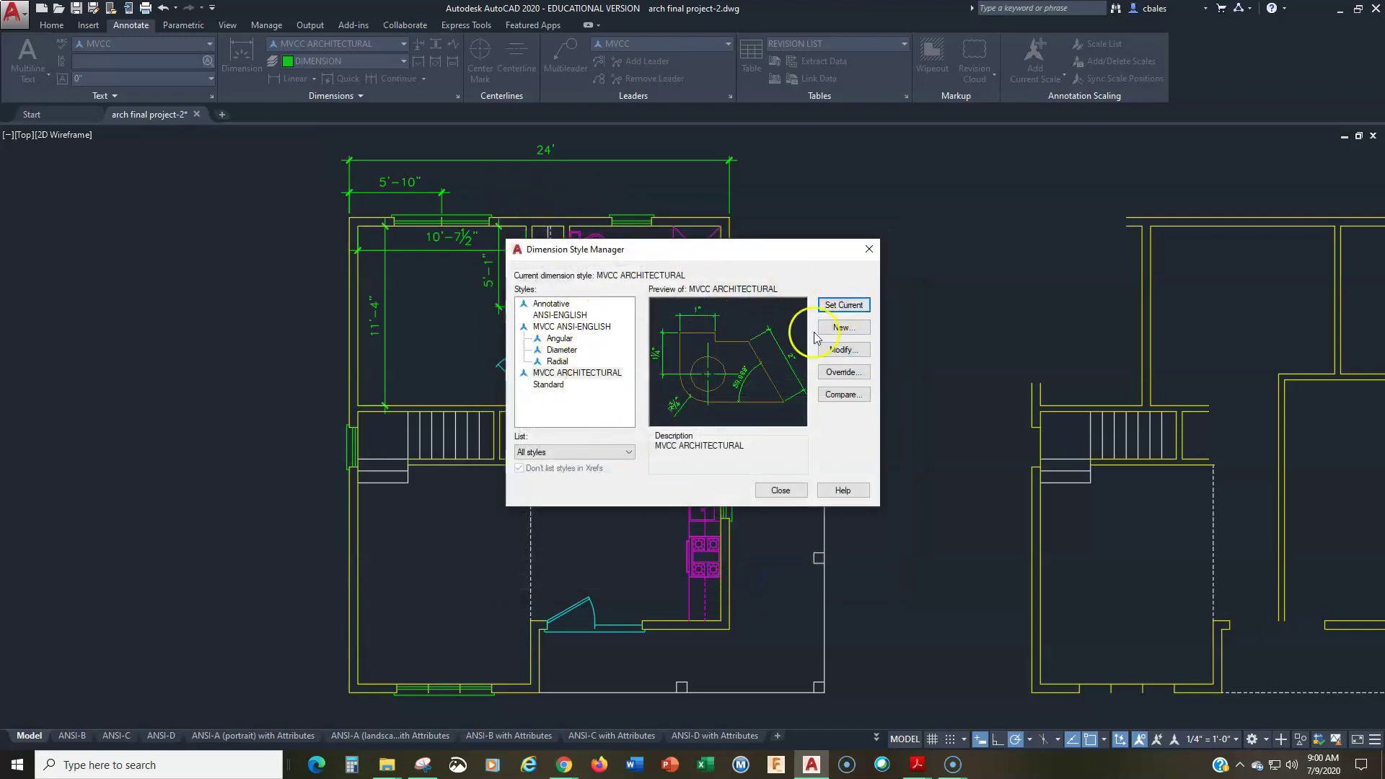
click(781, 491)
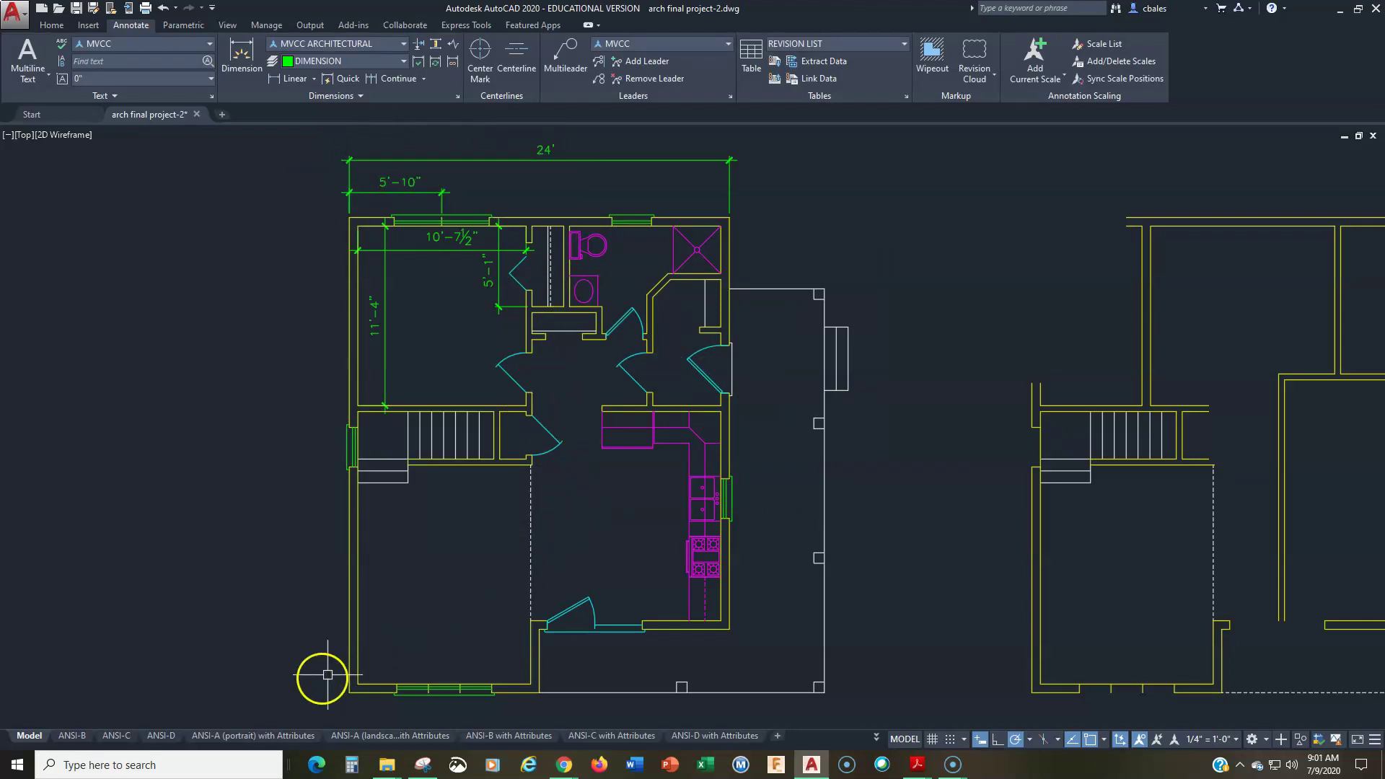
- Check the dimensioned floor plan on the ANSI-C layout, then return to model space
click(114, 737)
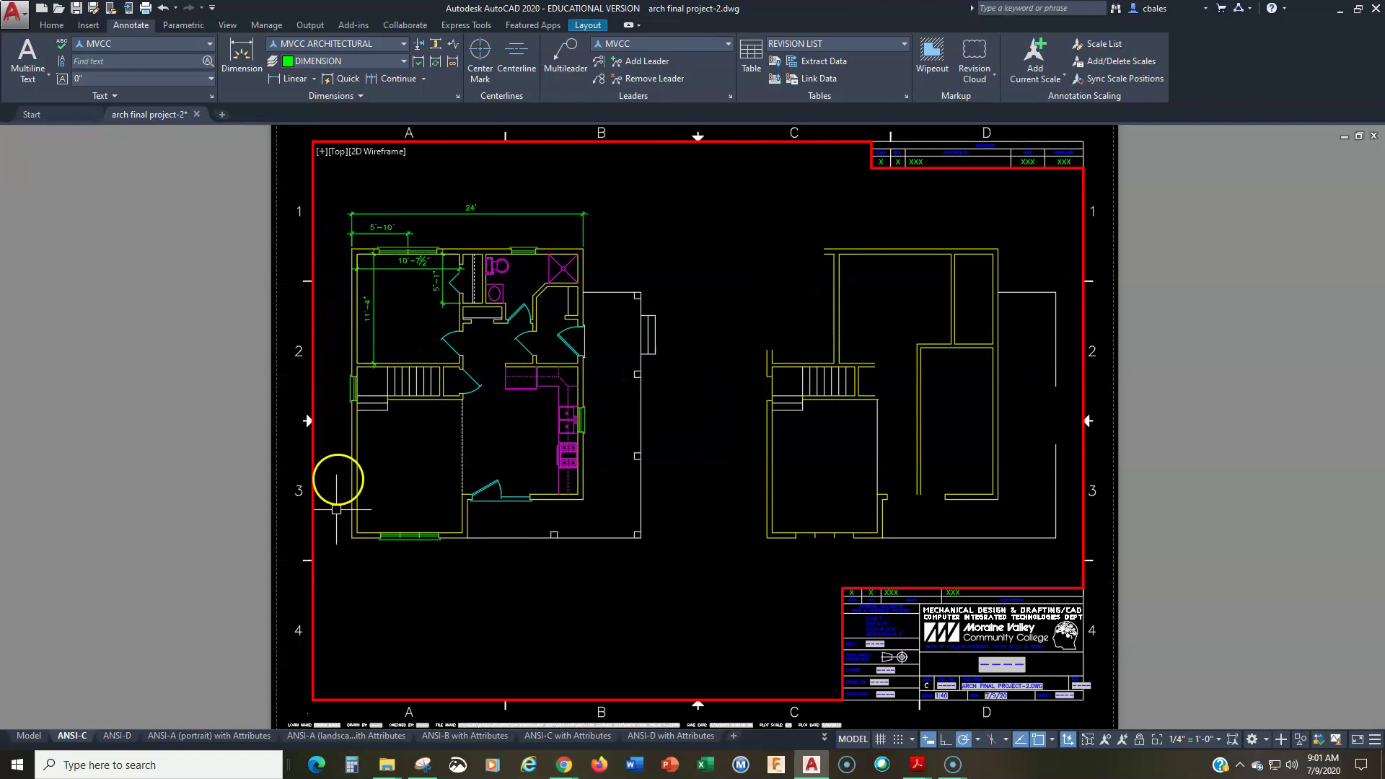
click(28, 736)
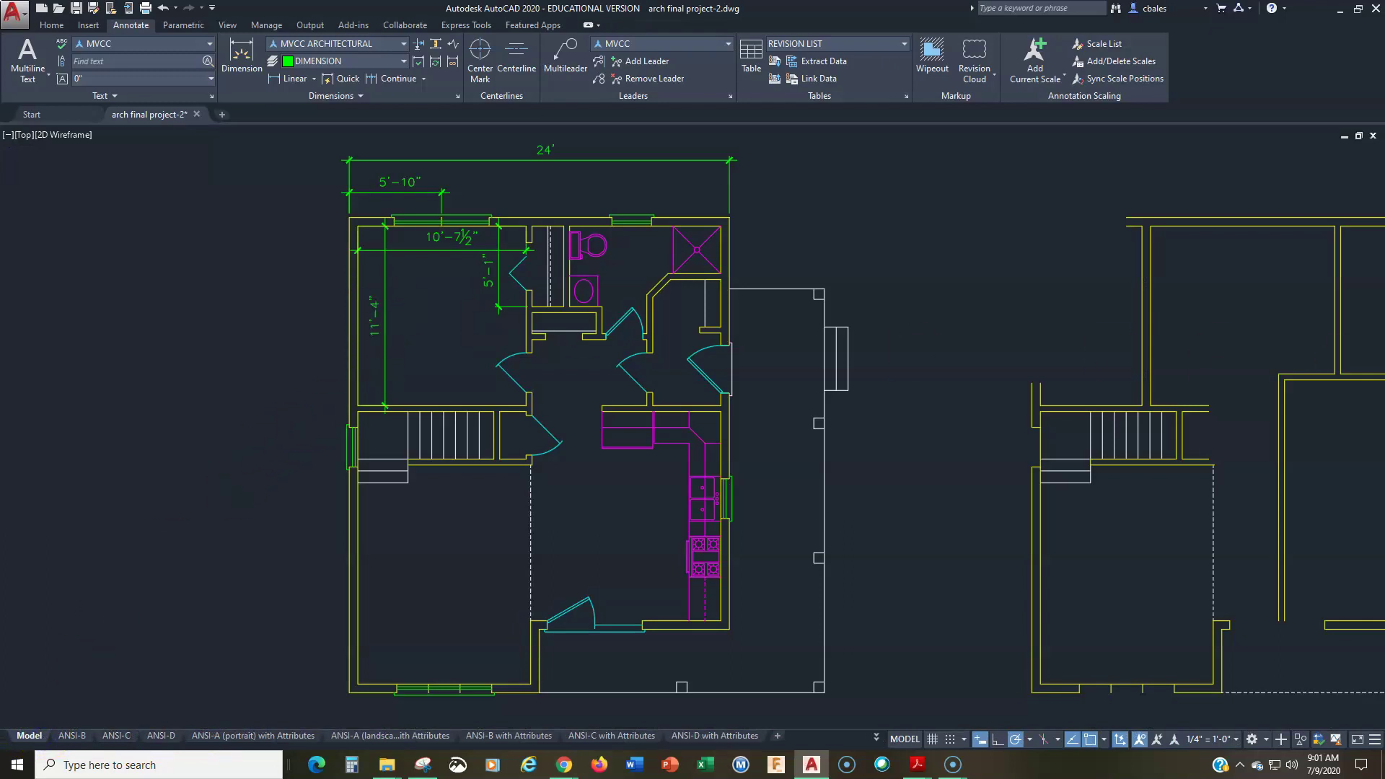
click(417, 280)
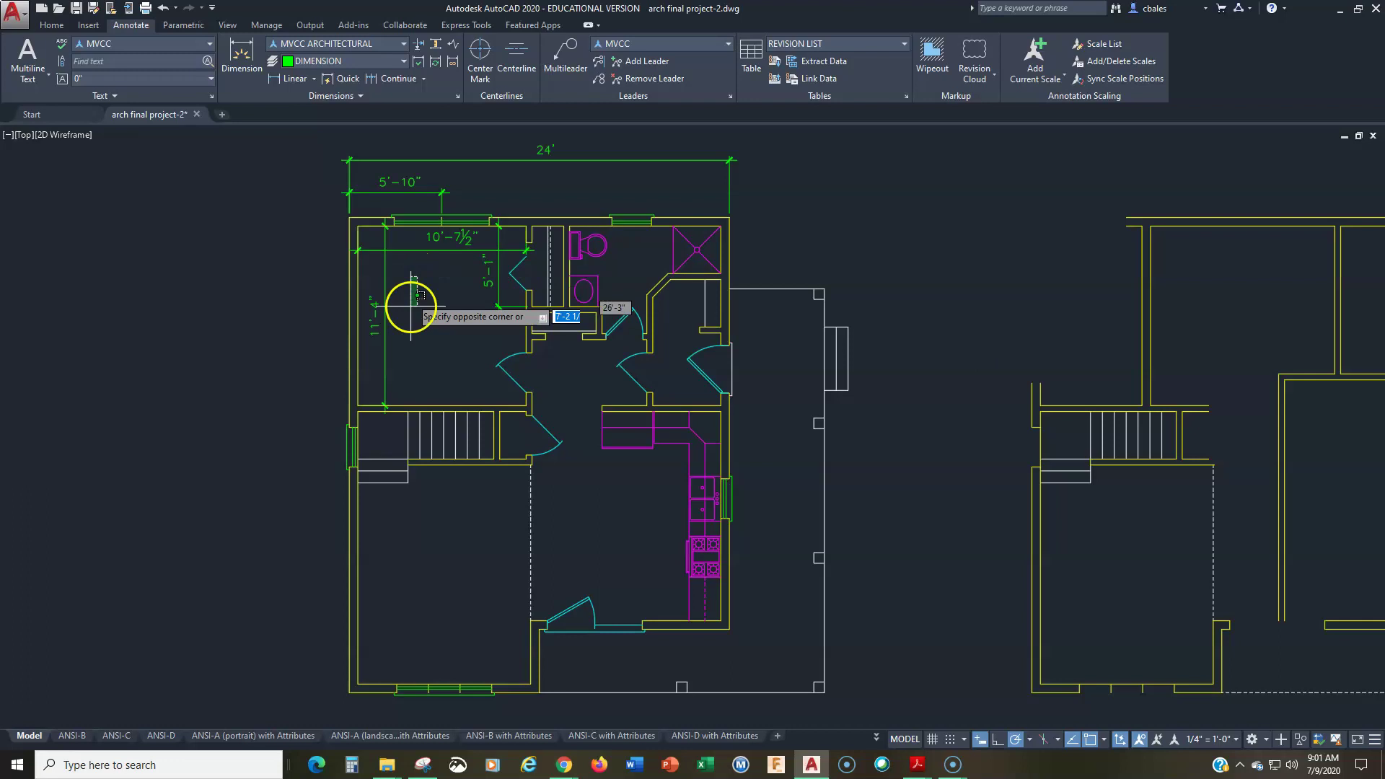
key(Escape)
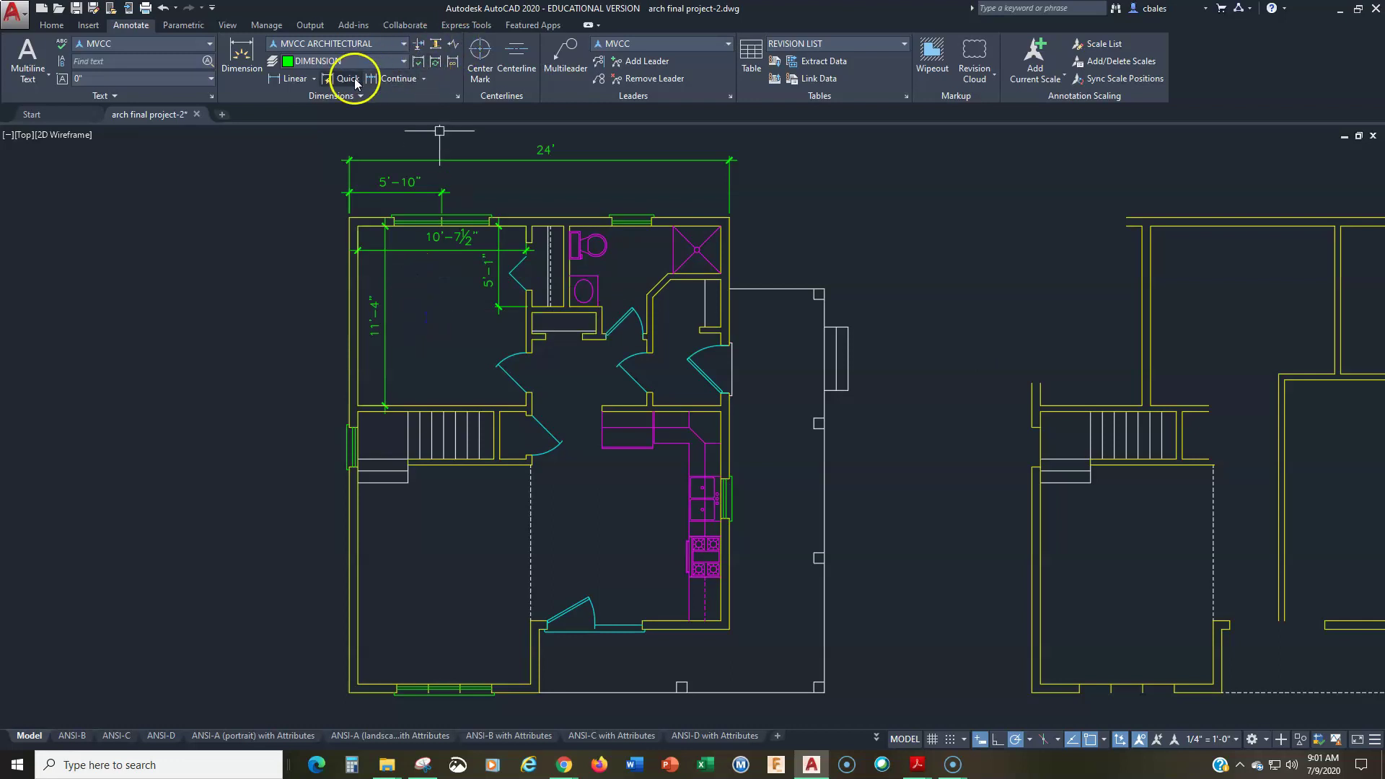
- Add a vertical linear dimension from the house's upper-left outer corner to the left wall window's center, just outside the wall
click(288, 78)
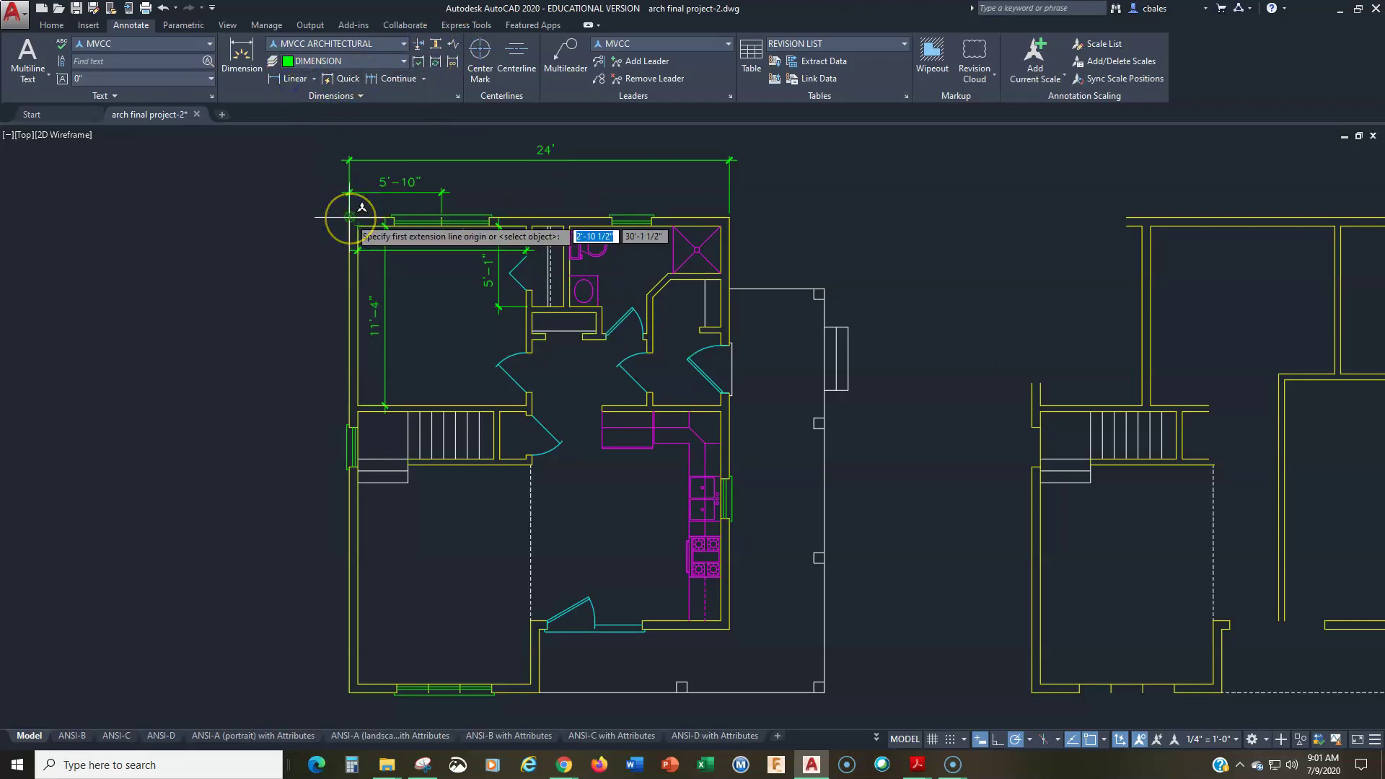
click(349, 216)
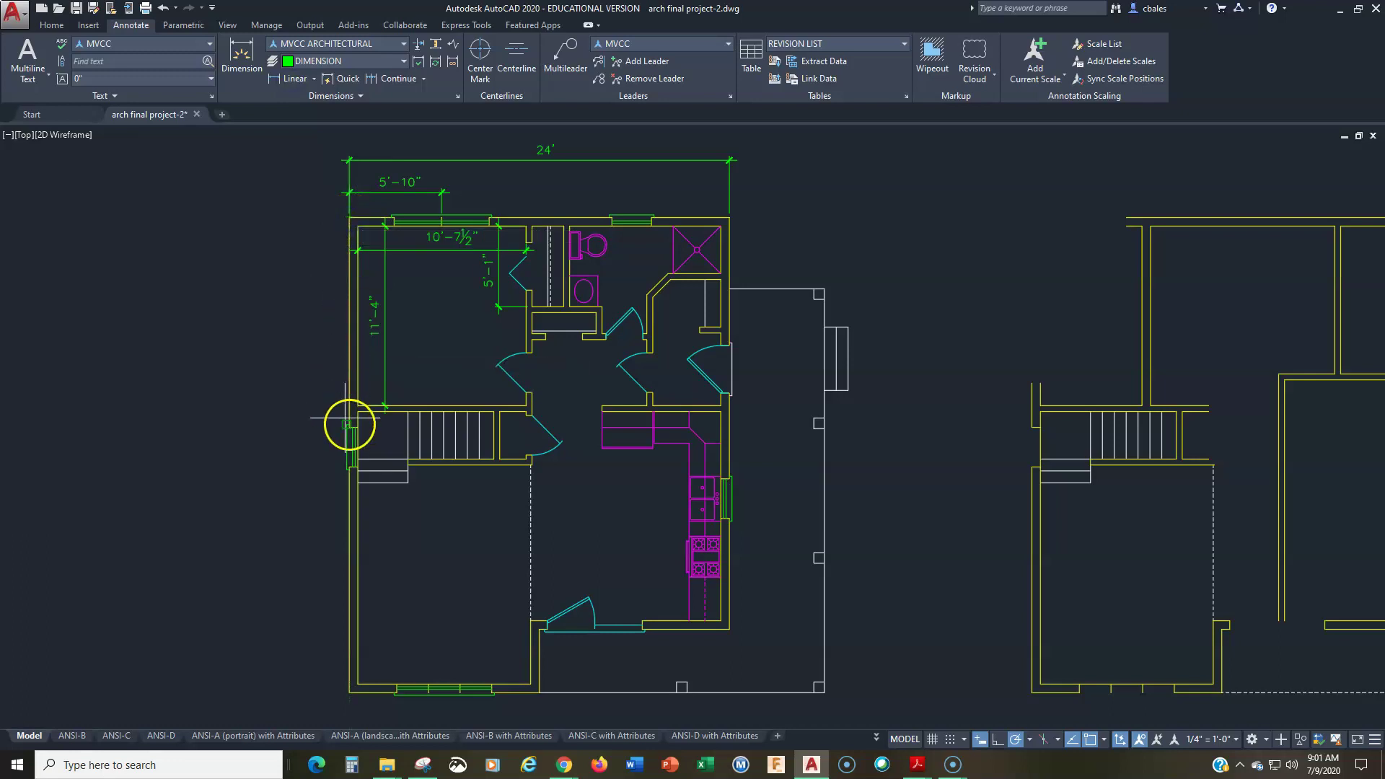
click(347, 447)
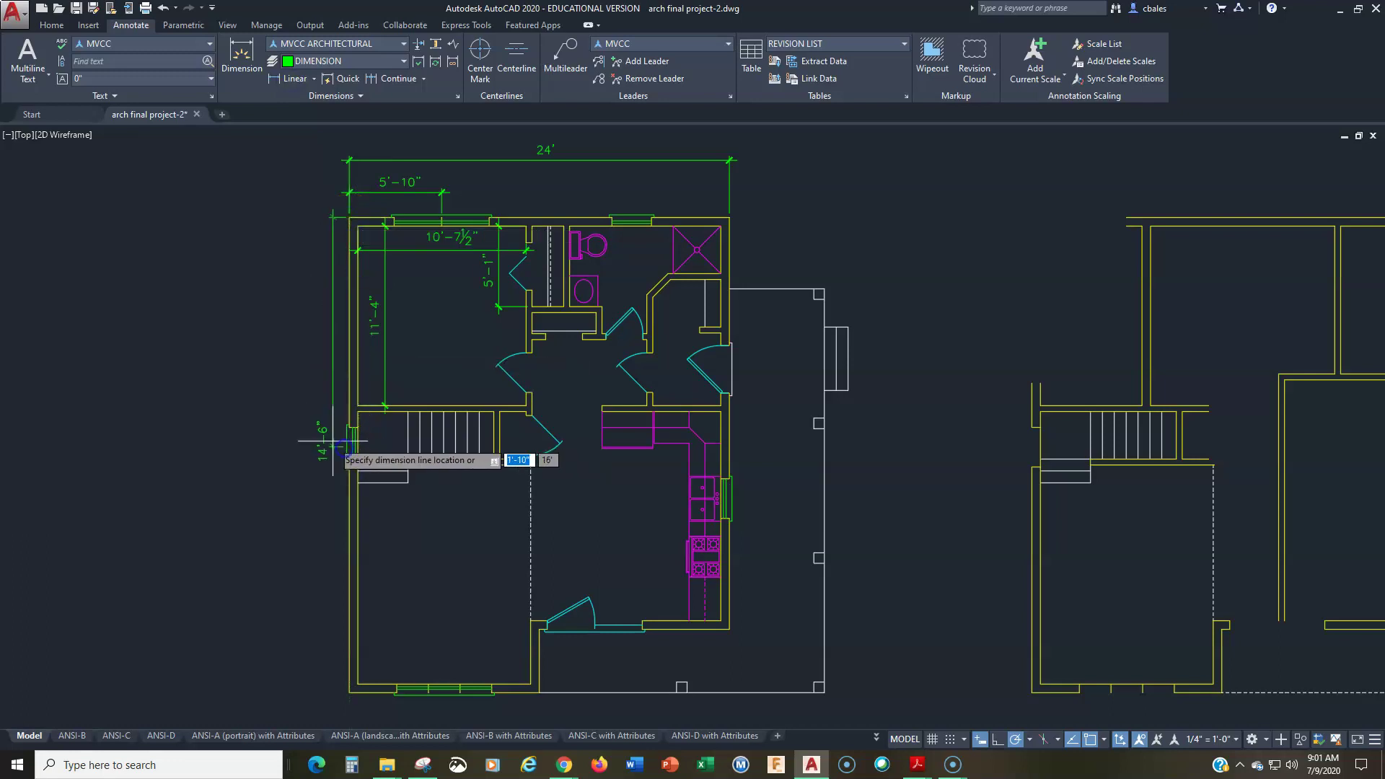
click(332, 334)
- Add an overall vertical dimension between the left wall's upper and lower outer corners, placed outside the window dimension
click(291, 78)
click(339, 219)
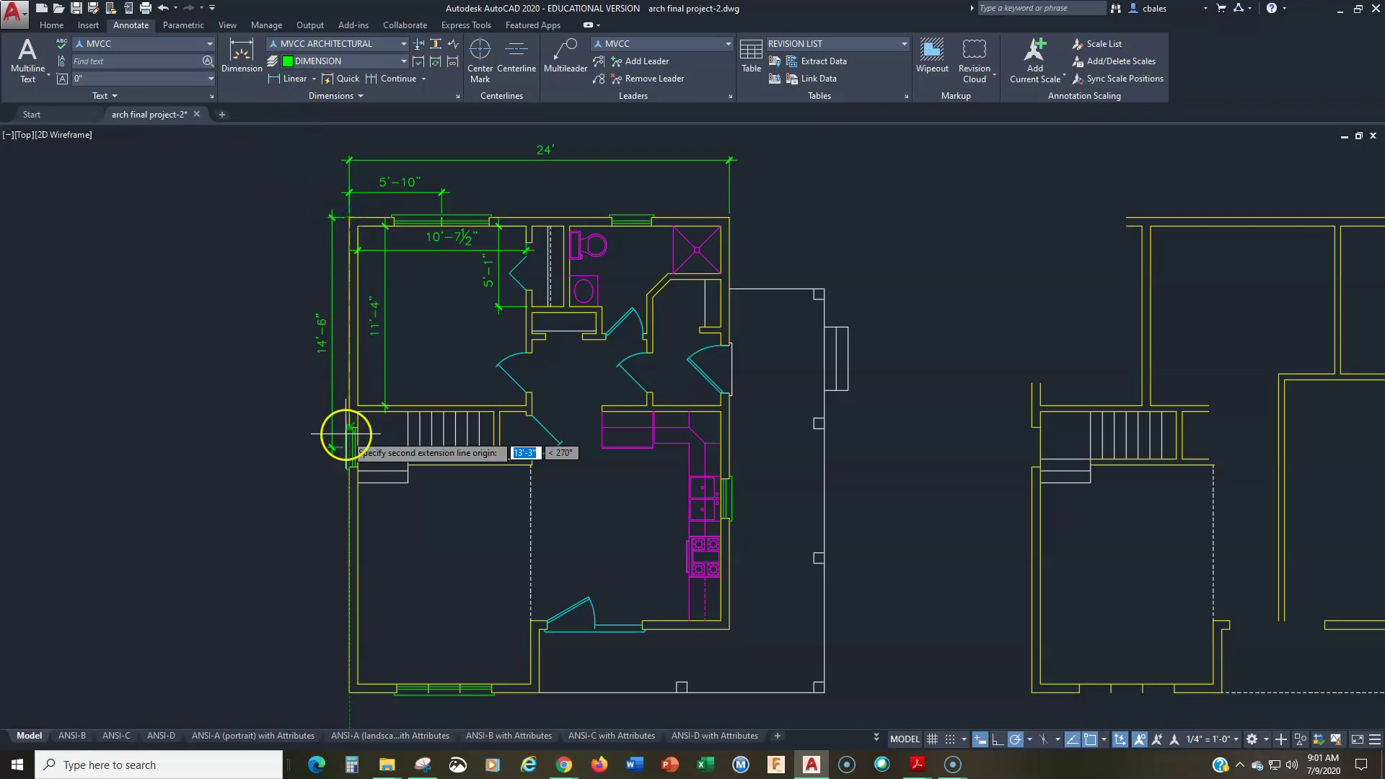
click(349, 691)
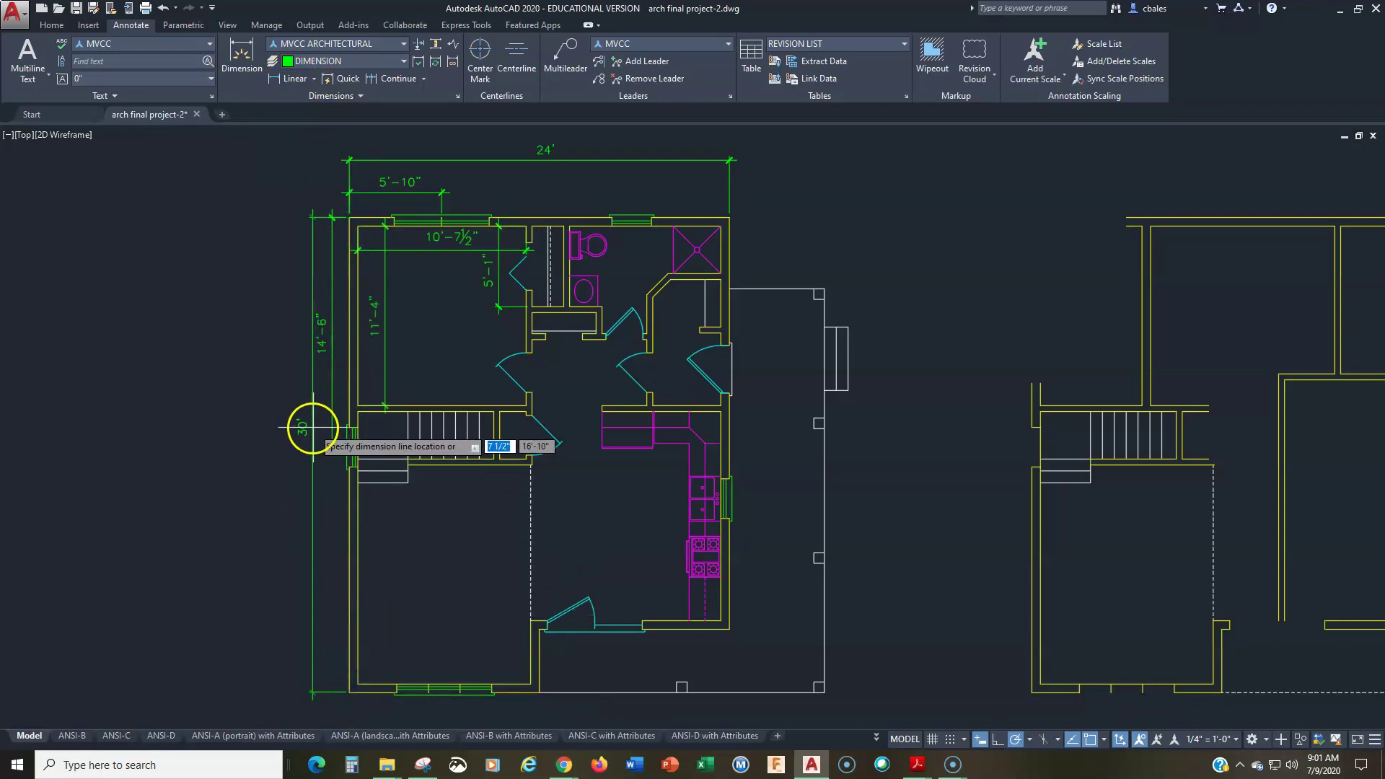
click(313, 427)
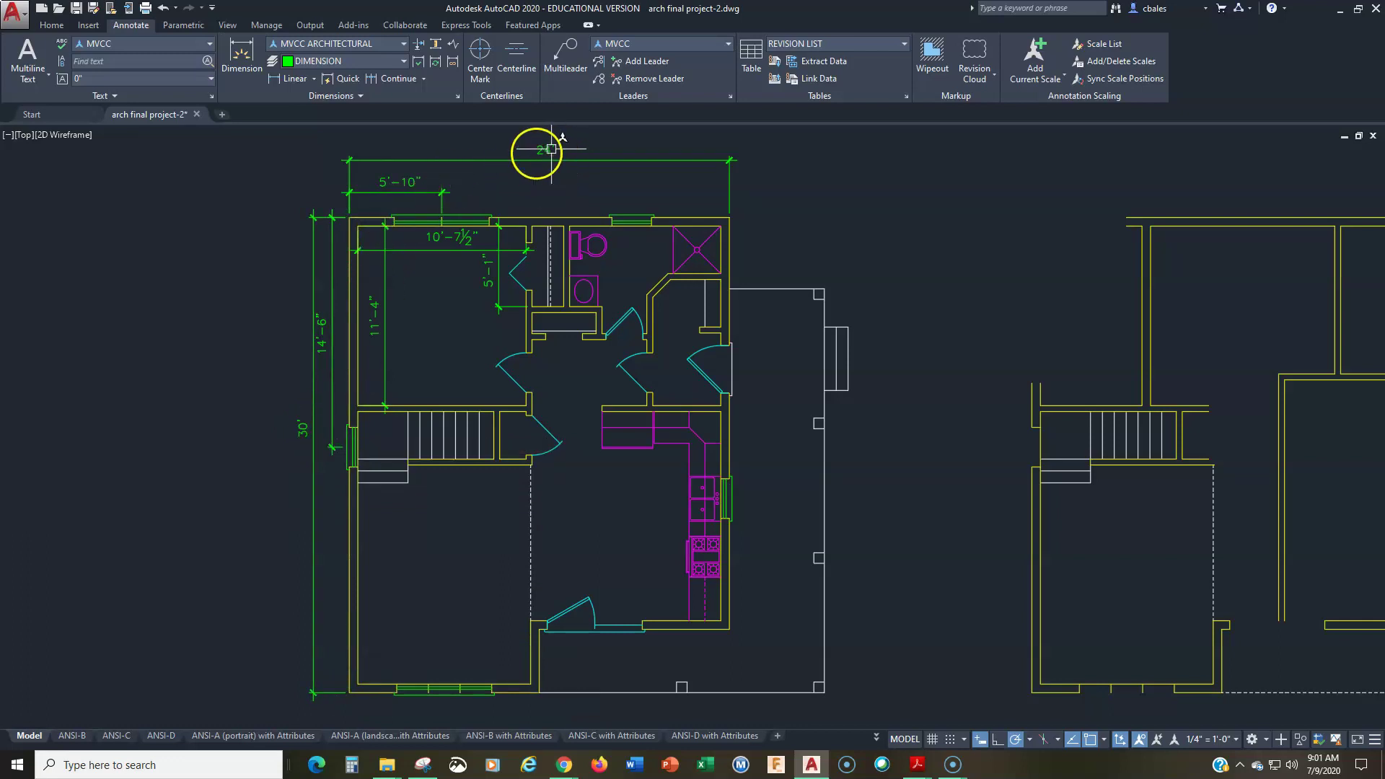
- Move the window location dimension above the plan closer to the upper wall, and lower the overall width dimension by about 1'-2"
click(395, 184)
click(401, 188)
click(402, 193)
click(540, 152)
click(546, 158)
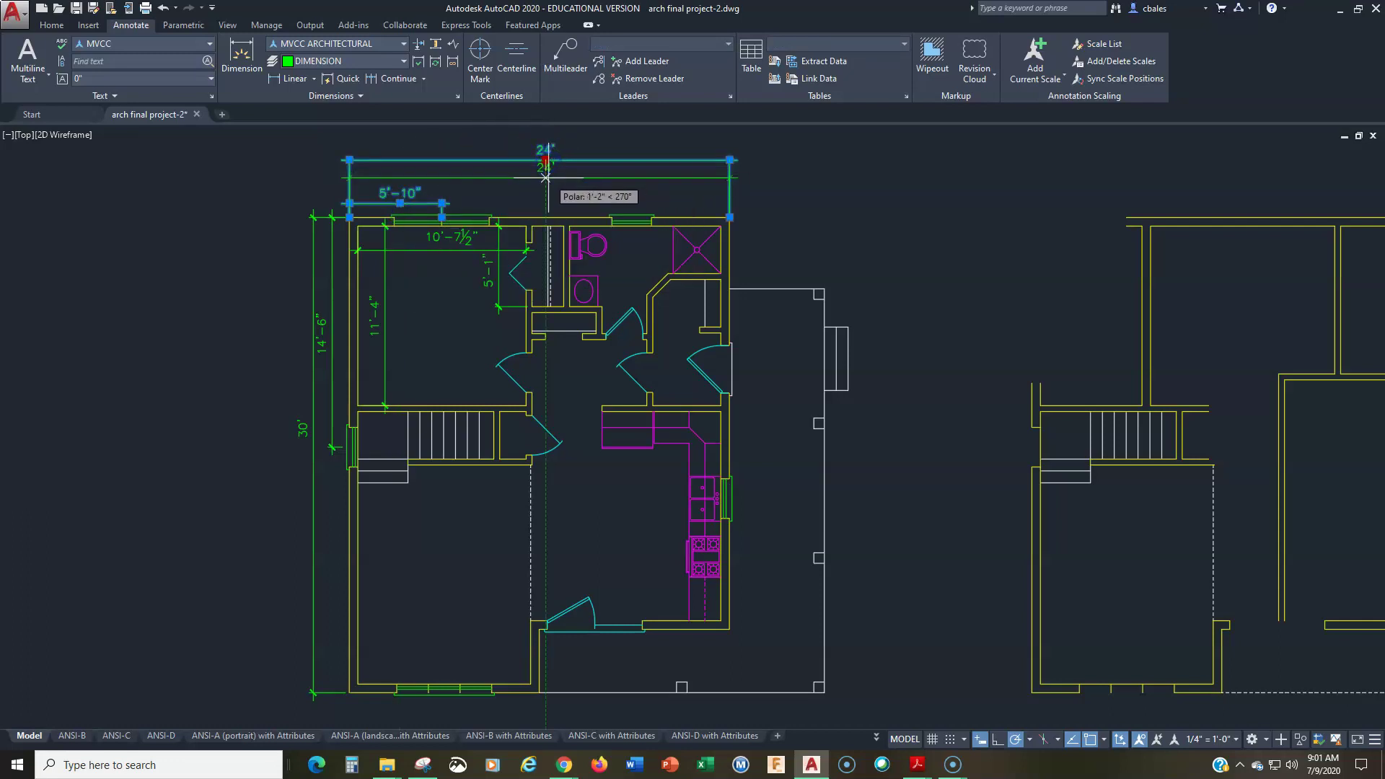
click(546, 178)
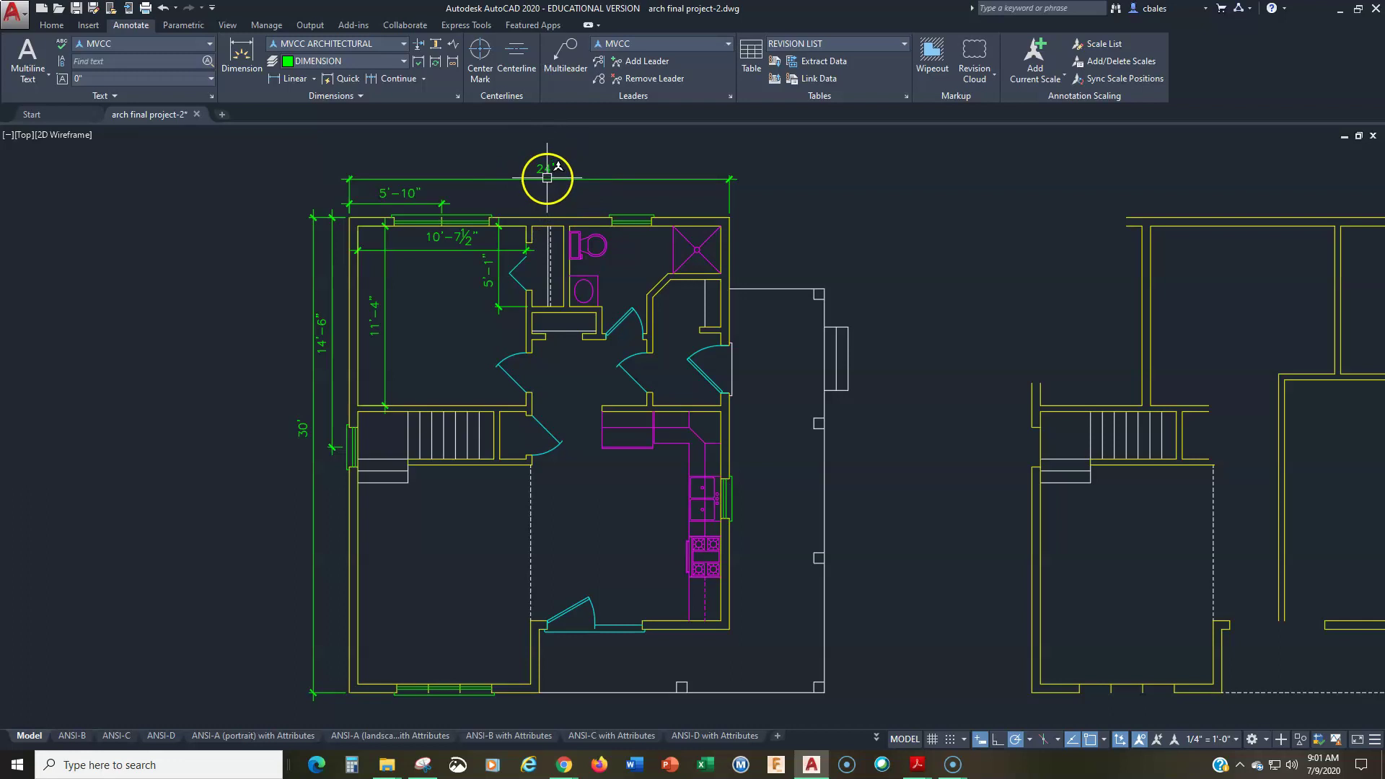
- Review the MVCC ARCHITECTURAL style's text, primary units and fit settings, then leave the style manager without changing anything
click(457, 96)
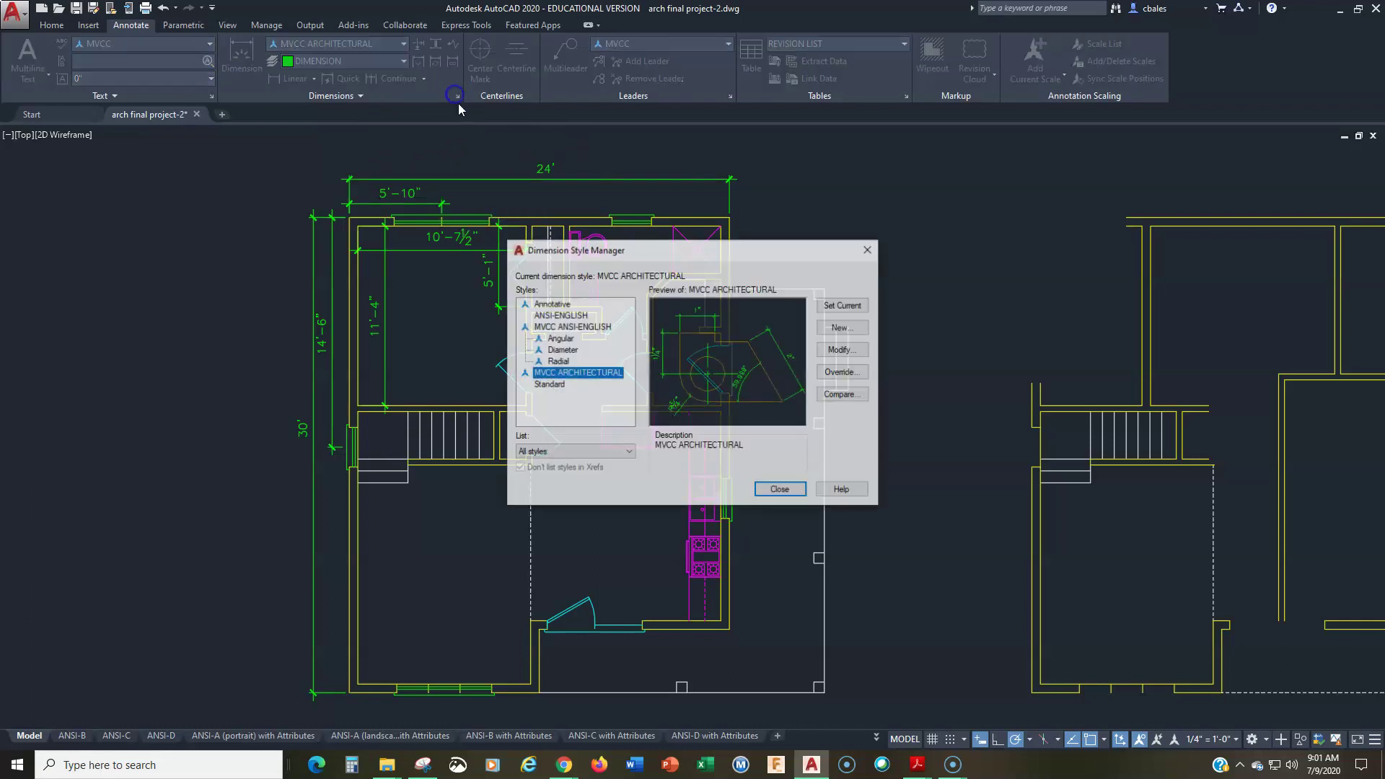
click(843, 351)
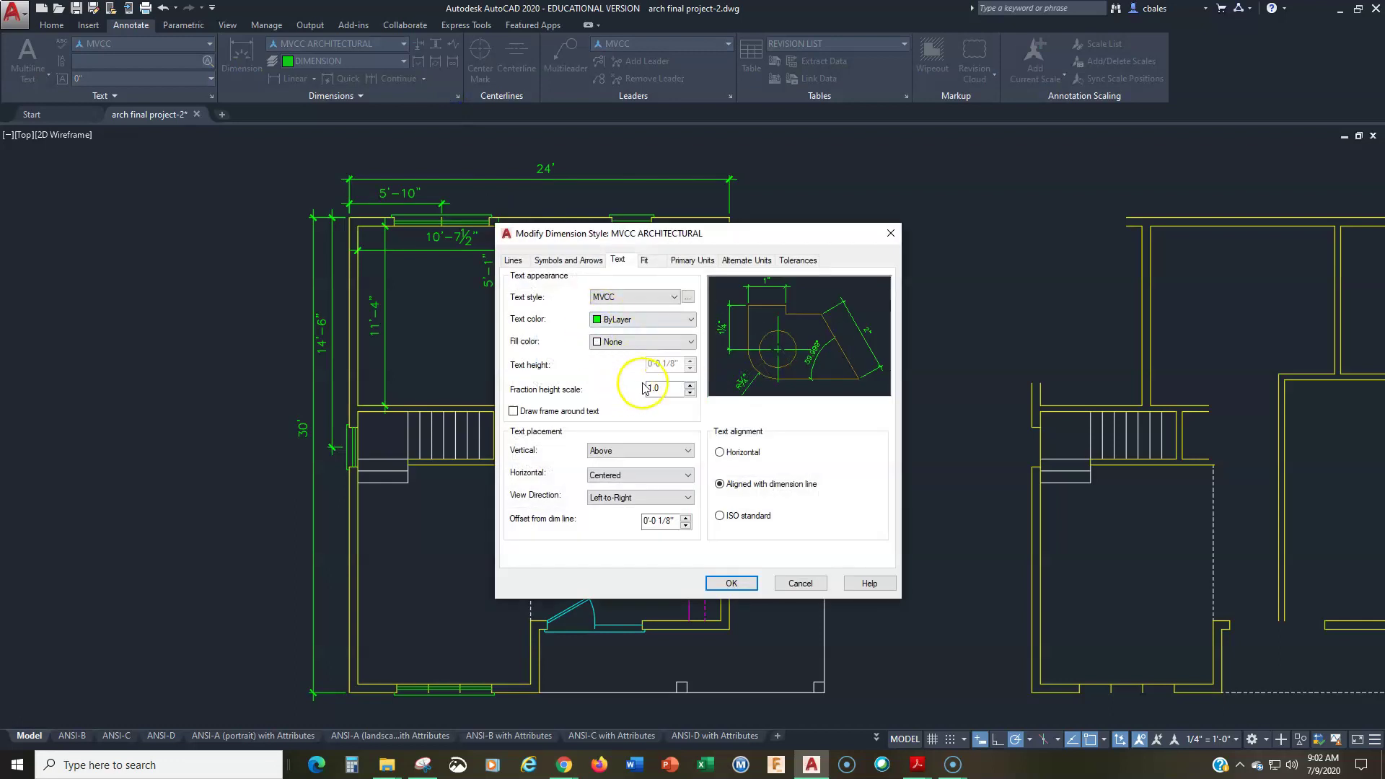
click(689, 261)
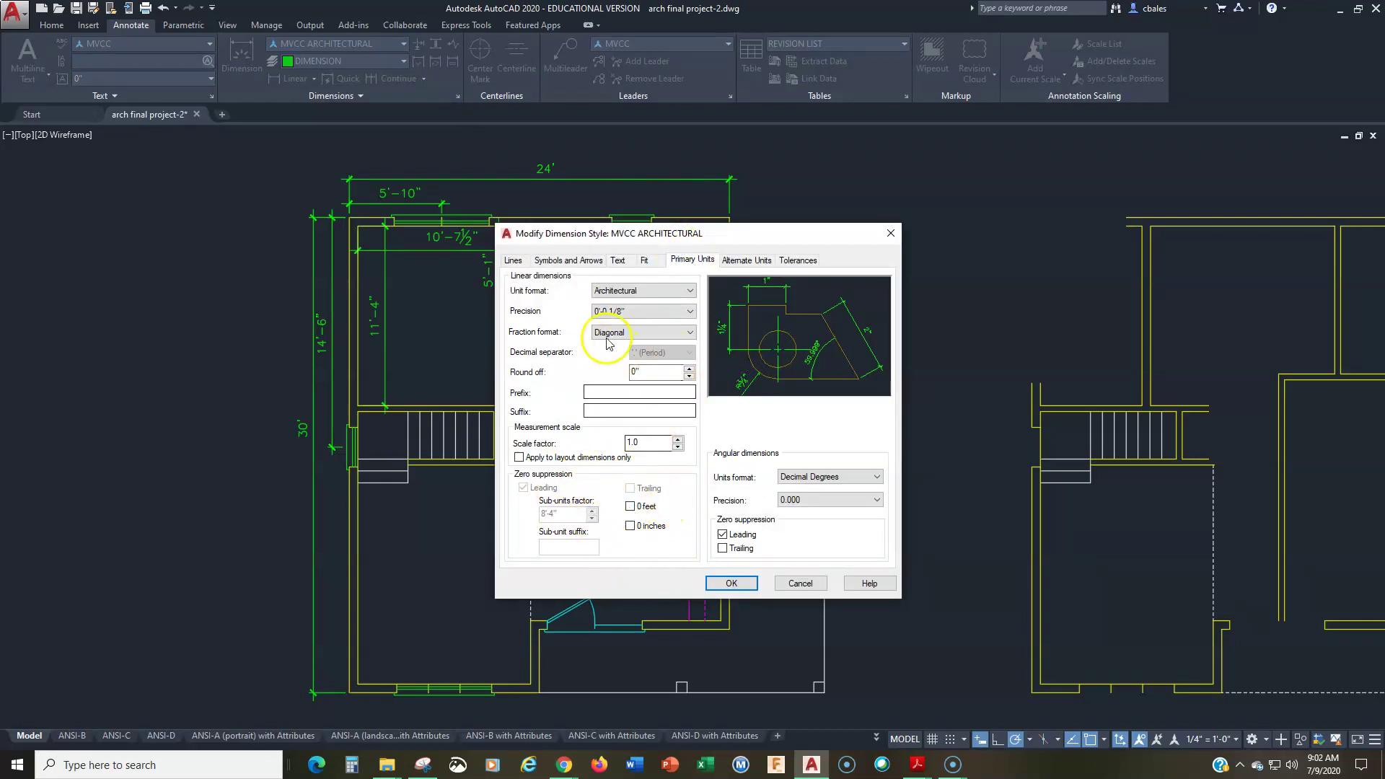
click(647, 262)
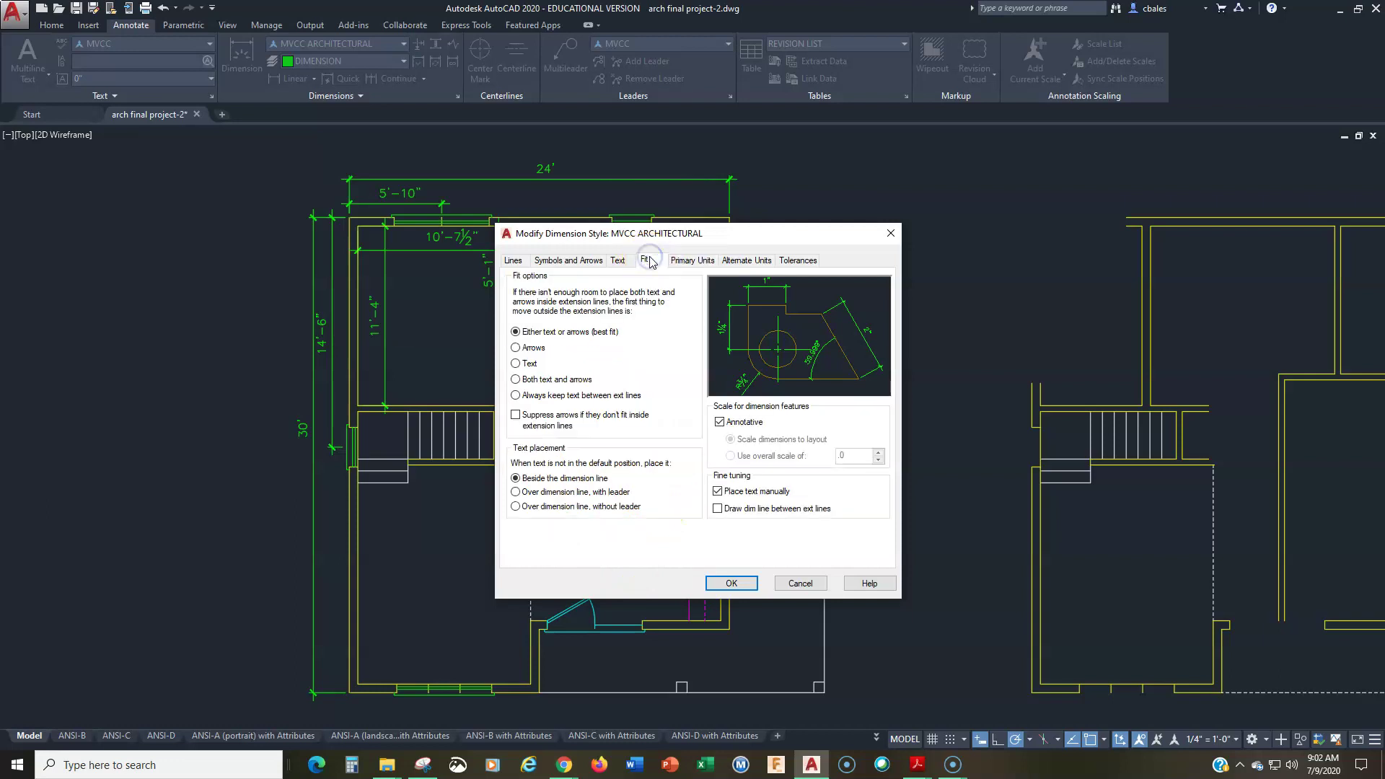
click(799, 583)
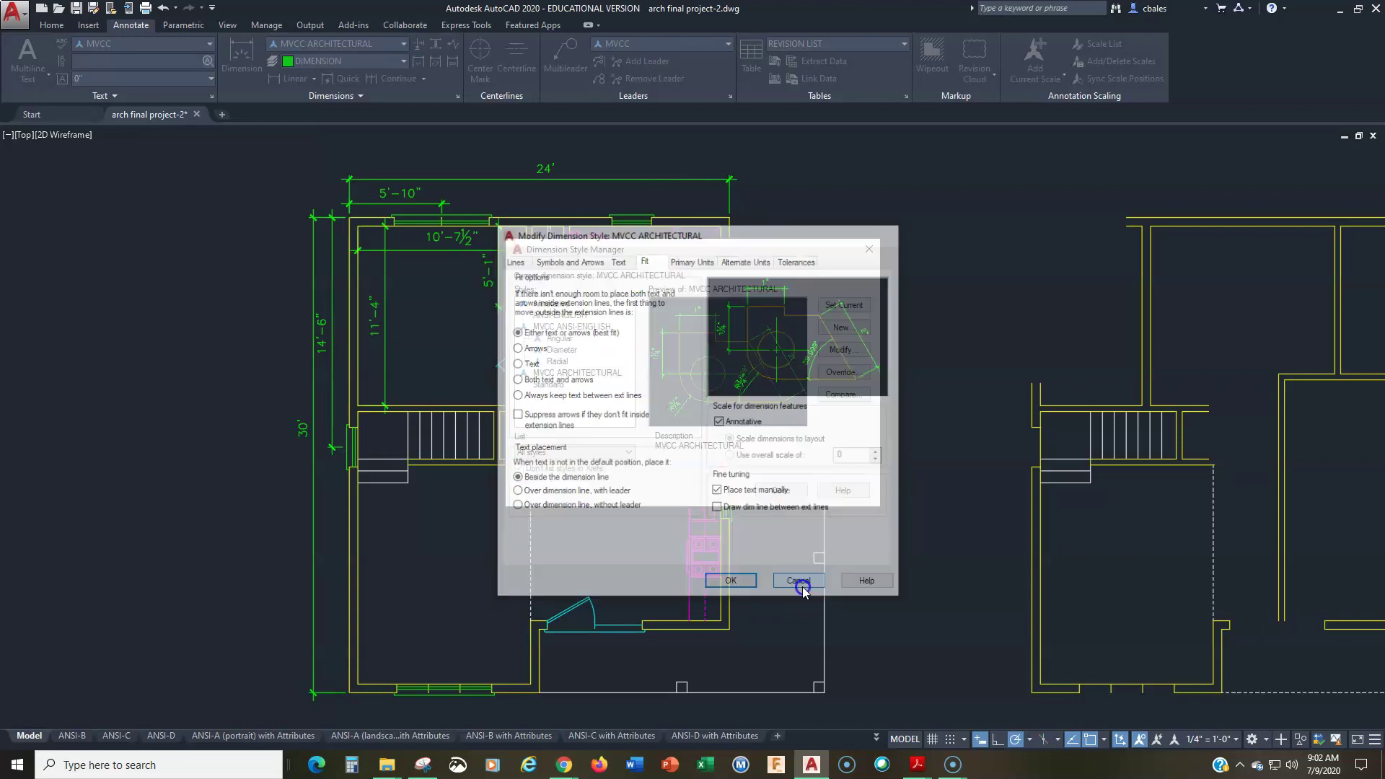
click(780, 490)
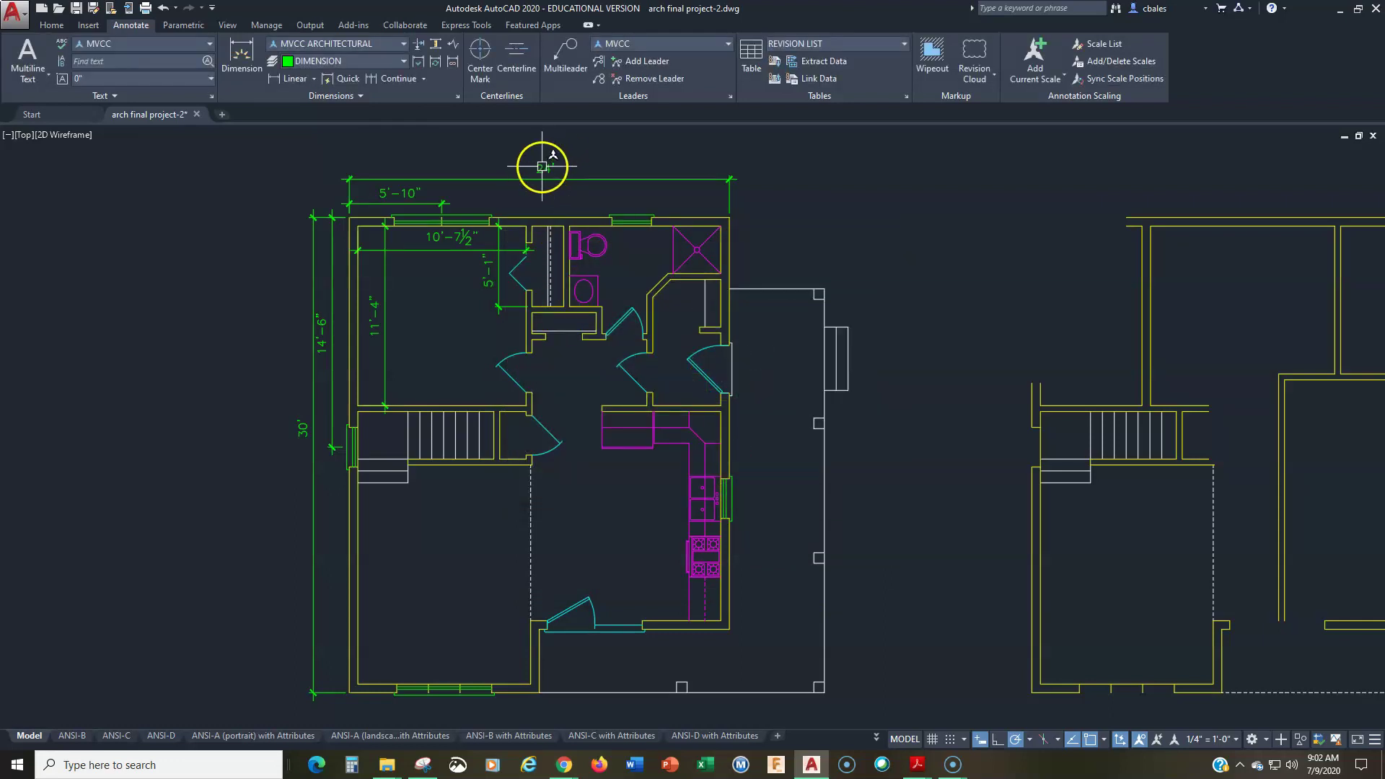
- Turn off zero-inch suppression in the primary units properties of the overall width dimension above the left floor plan
click(542, 167)
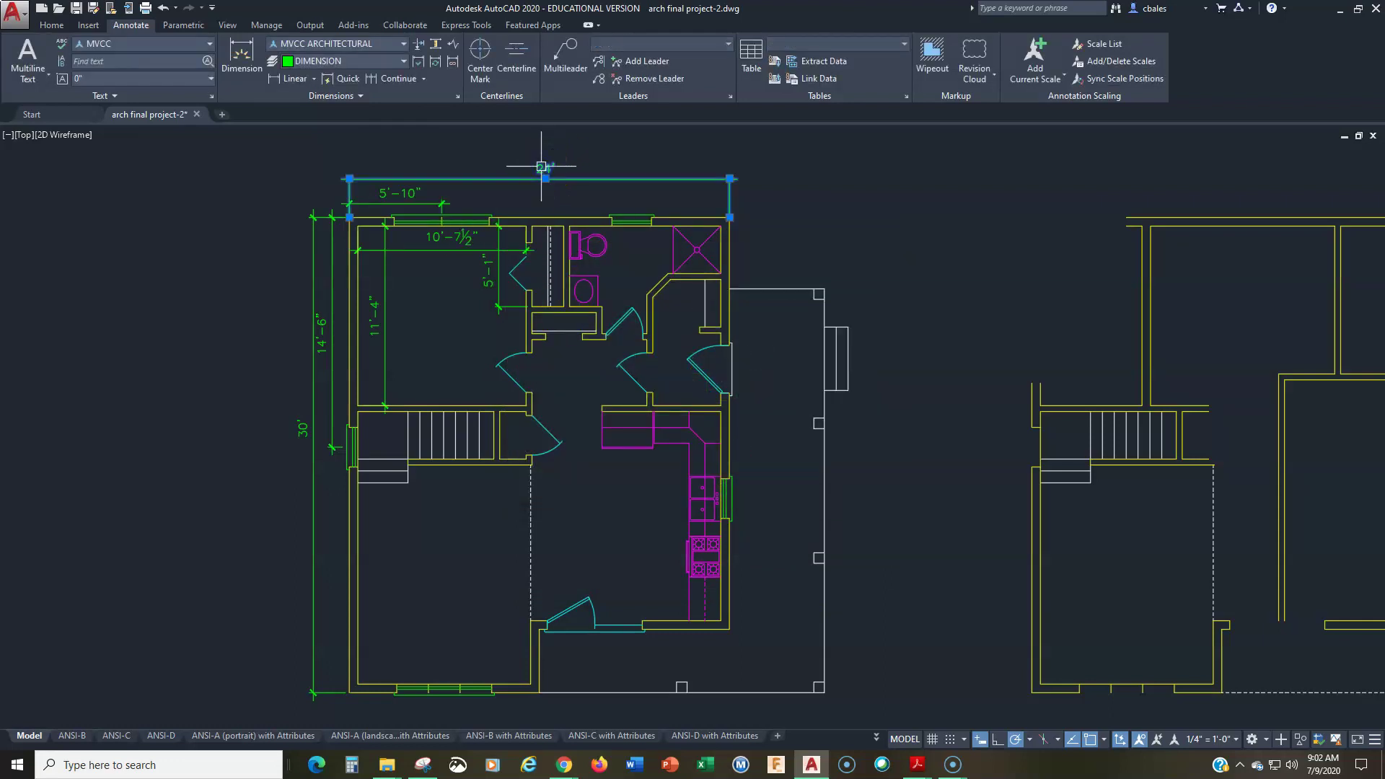
right_click(465, 170)
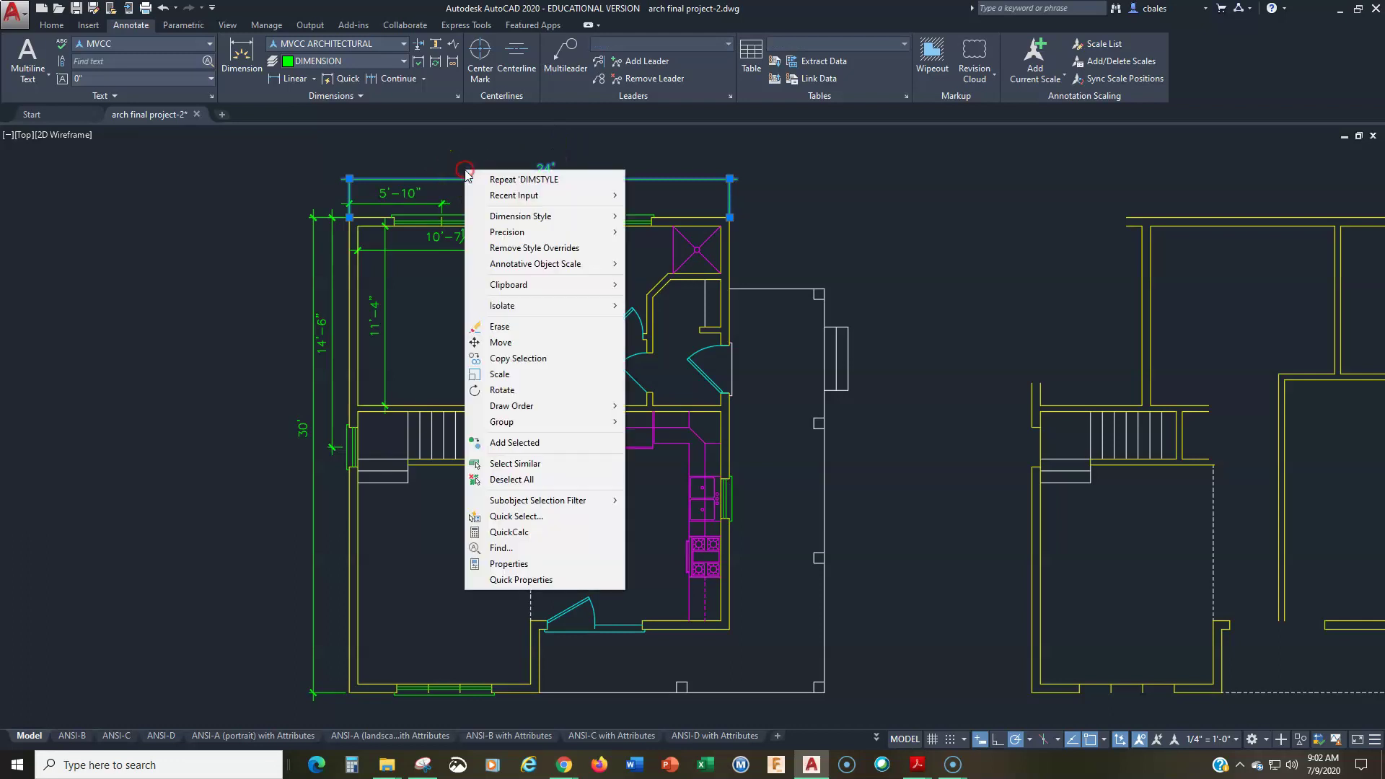
click(516, 563)
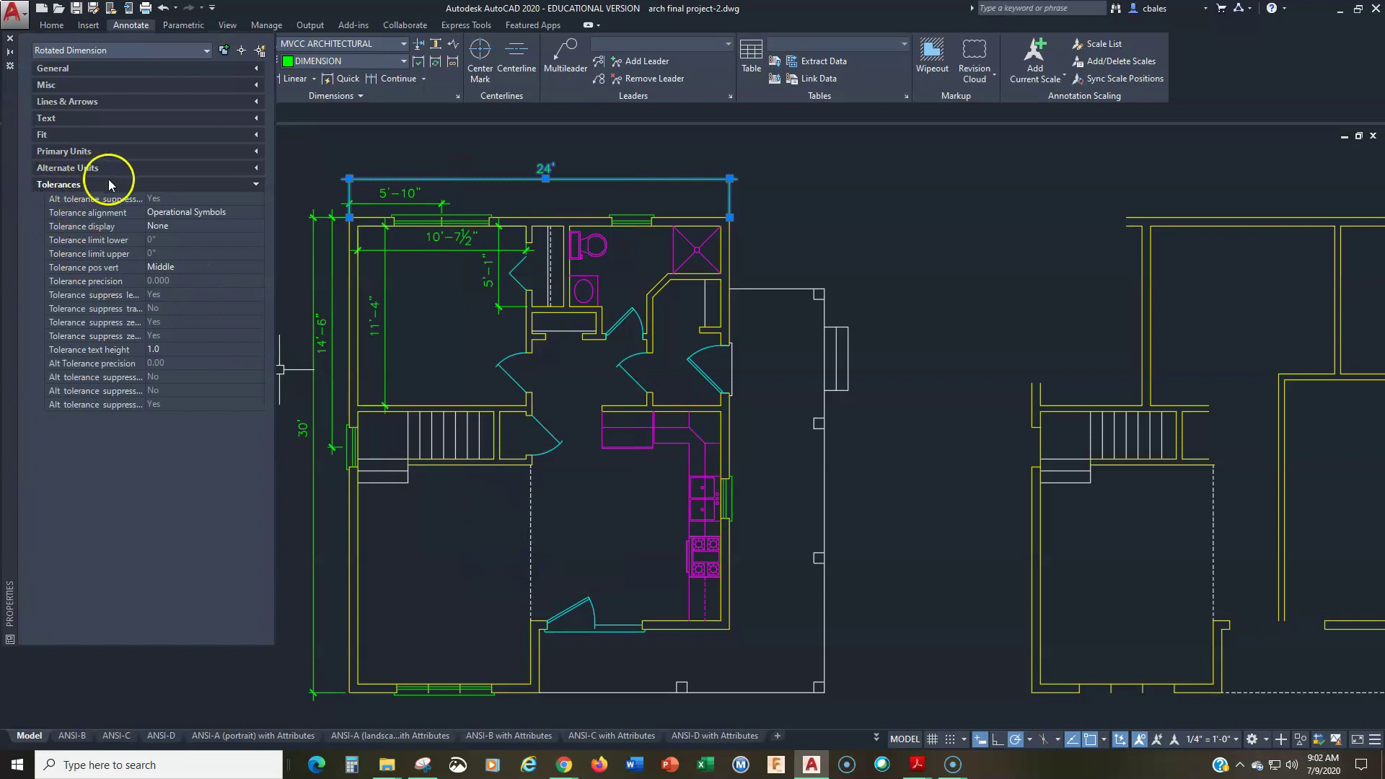
click(261, 186)
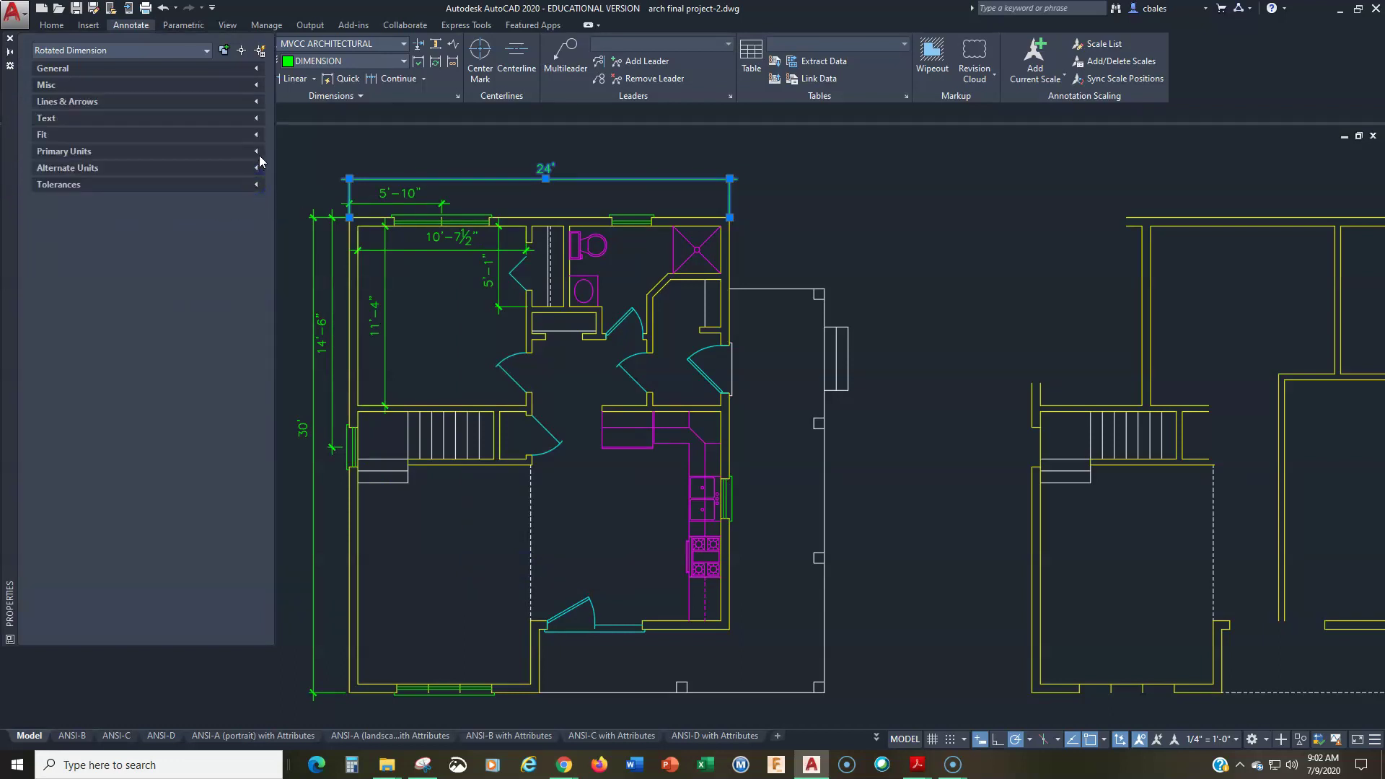
click(256, 152)
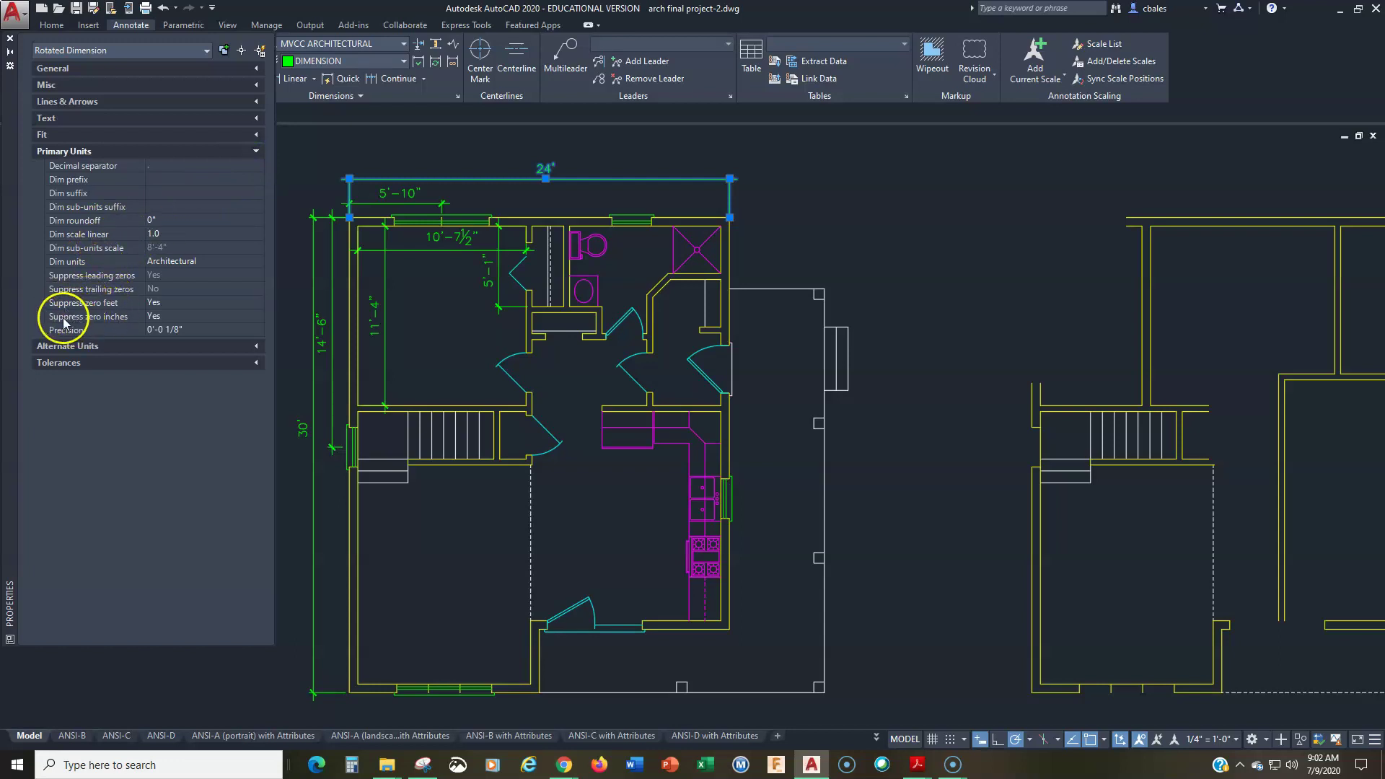
click(175, 316)
click(175, 316)
click(174, 344)
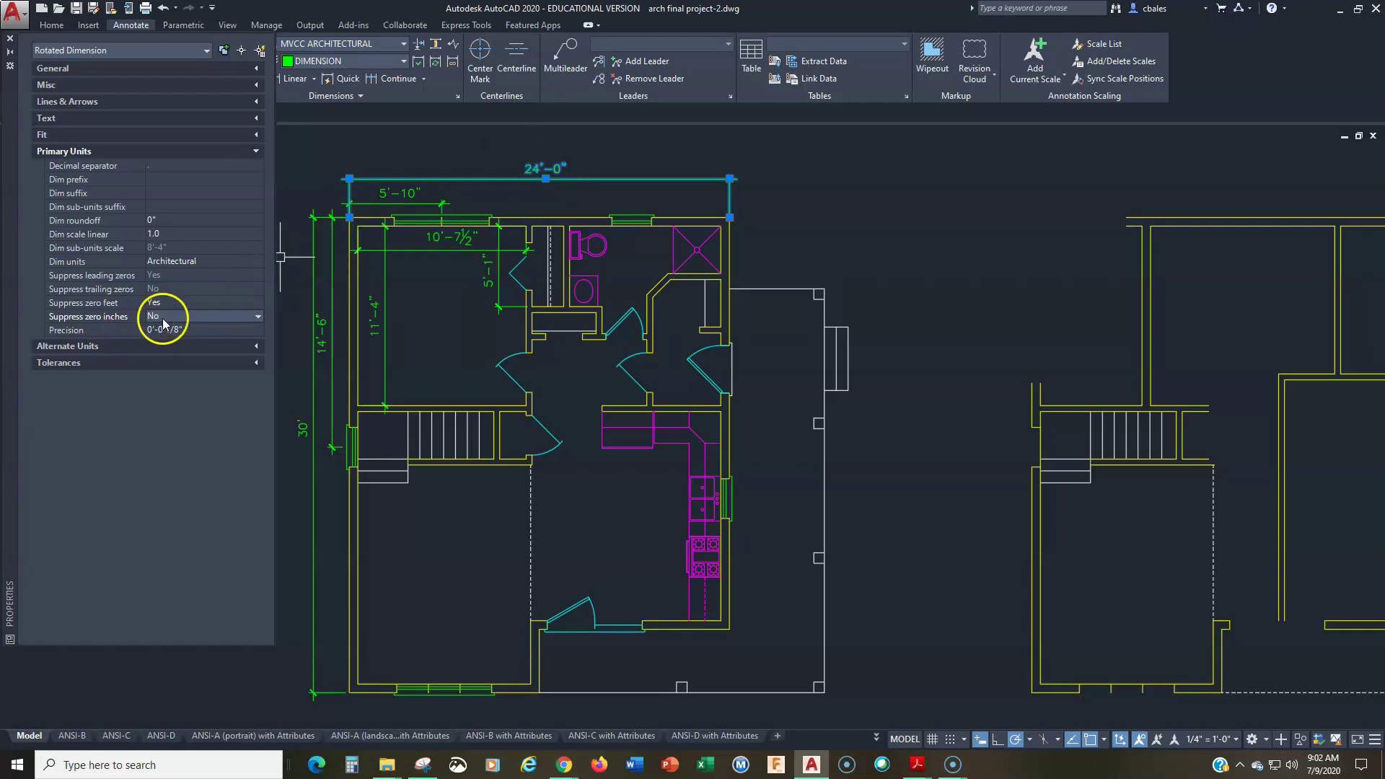
- Check the overall width dimension's text properties, then close its properties and clear the selection
click(255, 151)
click(256, 119)
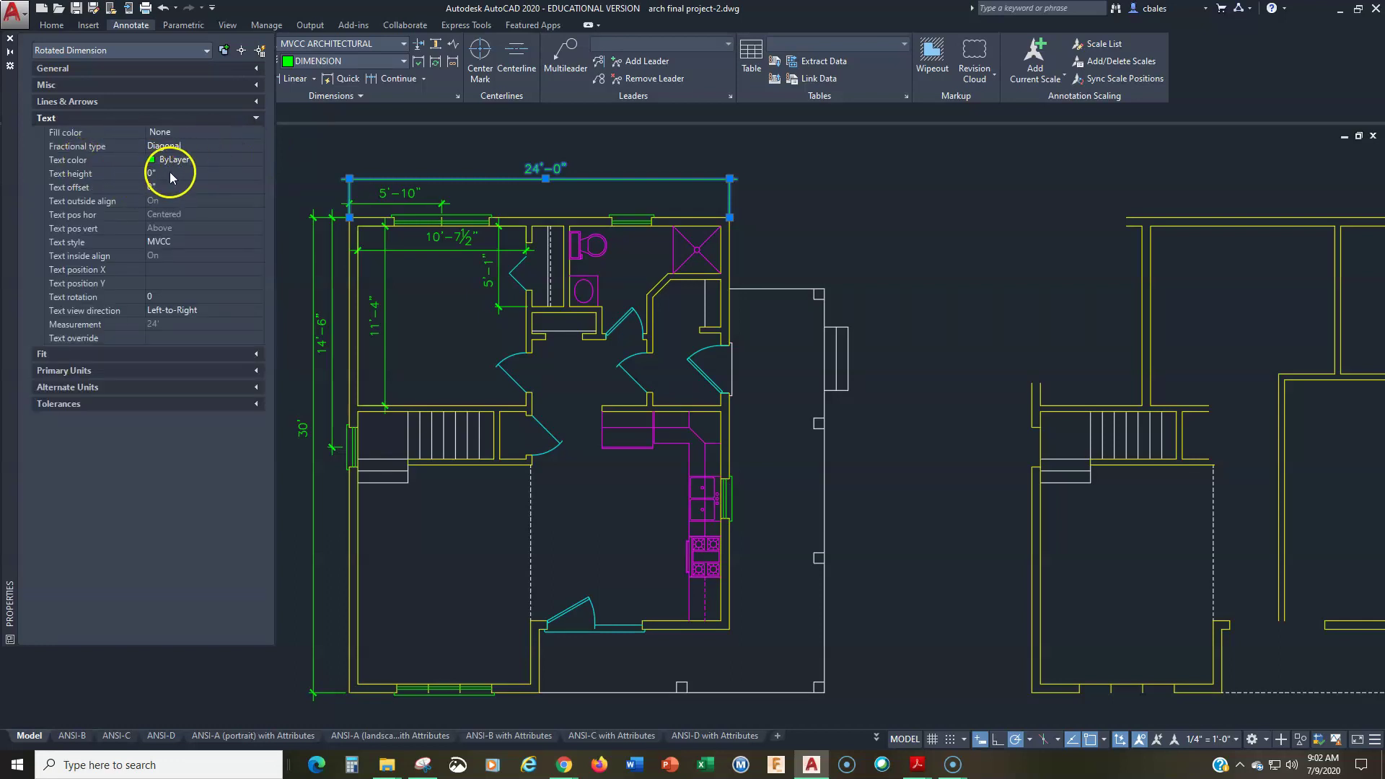
click(257, 119)
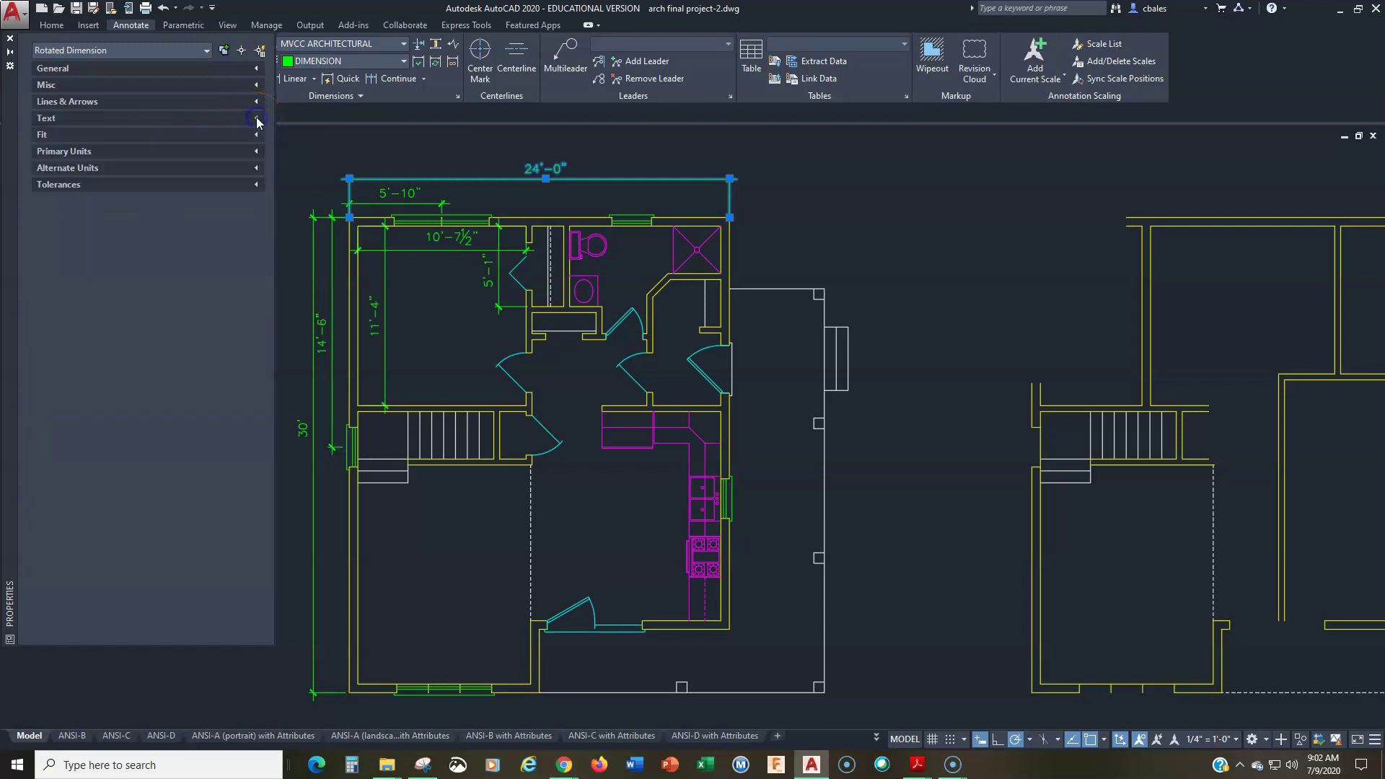
click(10, 40)
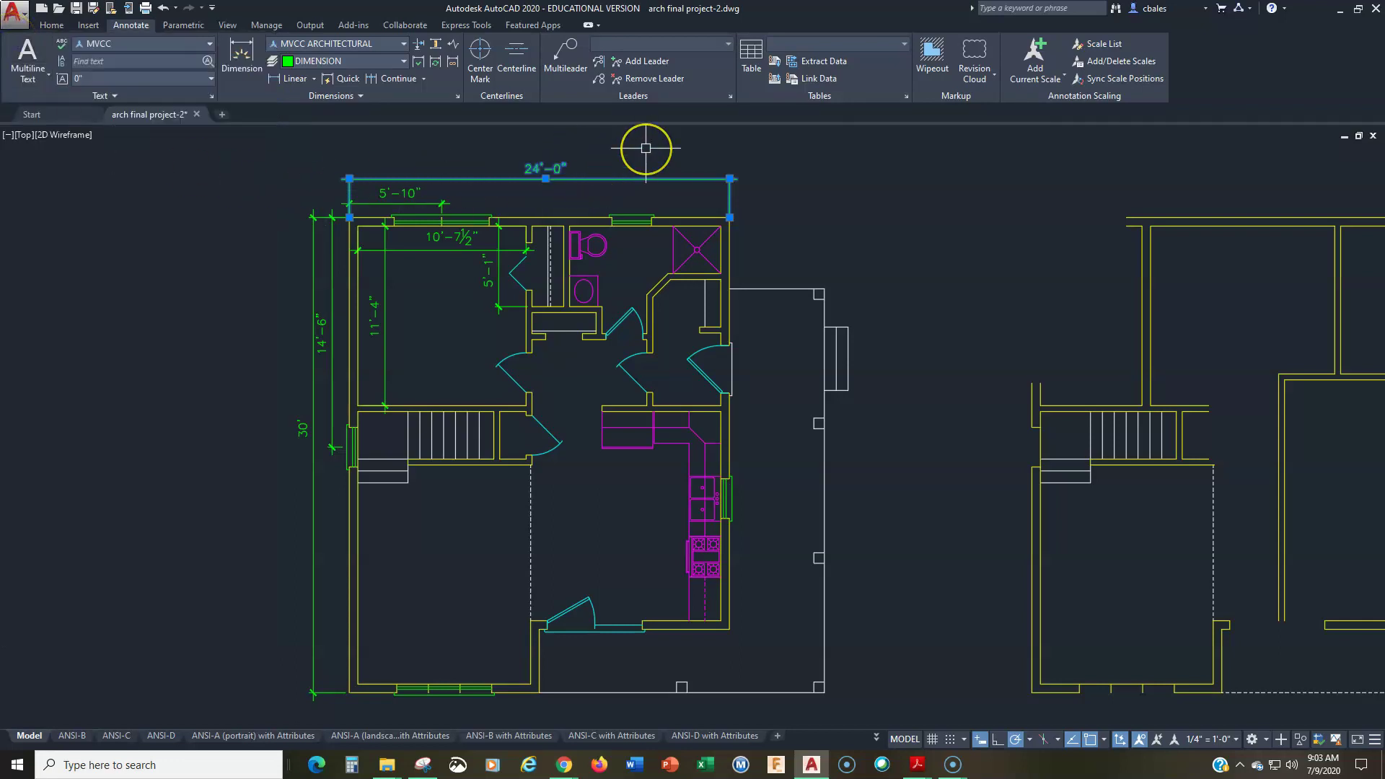
key(Escape)
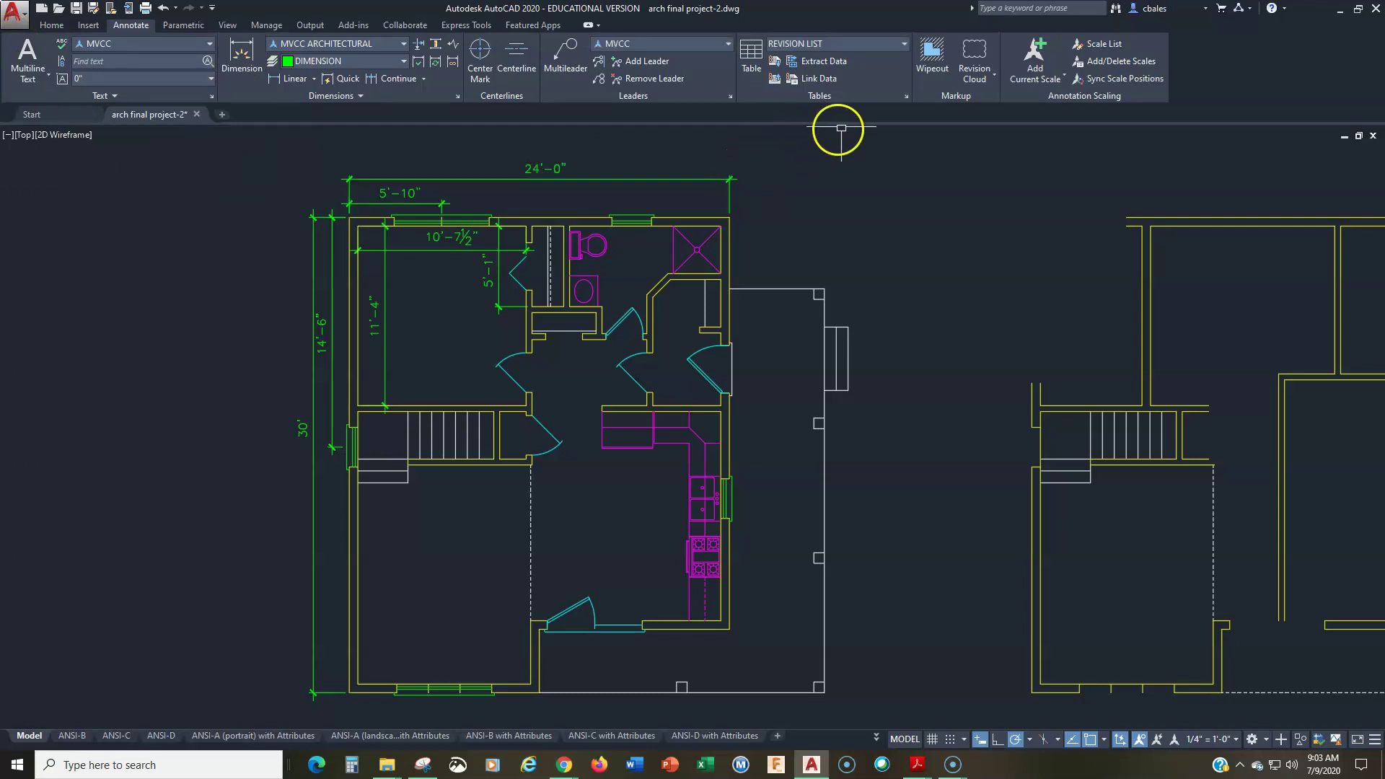
- Match the properties of the overall width dimension onto the overall vertical dimension outside the left wall
click(51, 25)
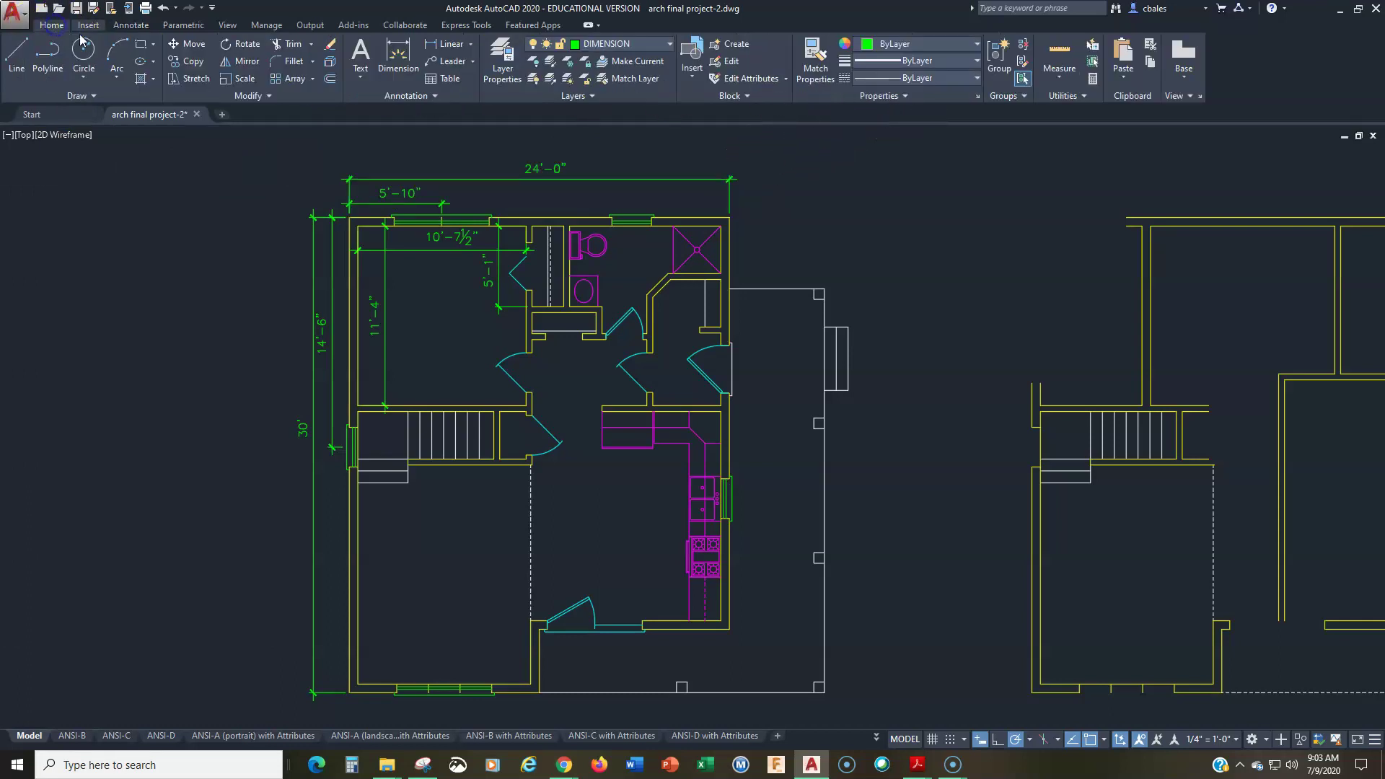
click(813, 79)
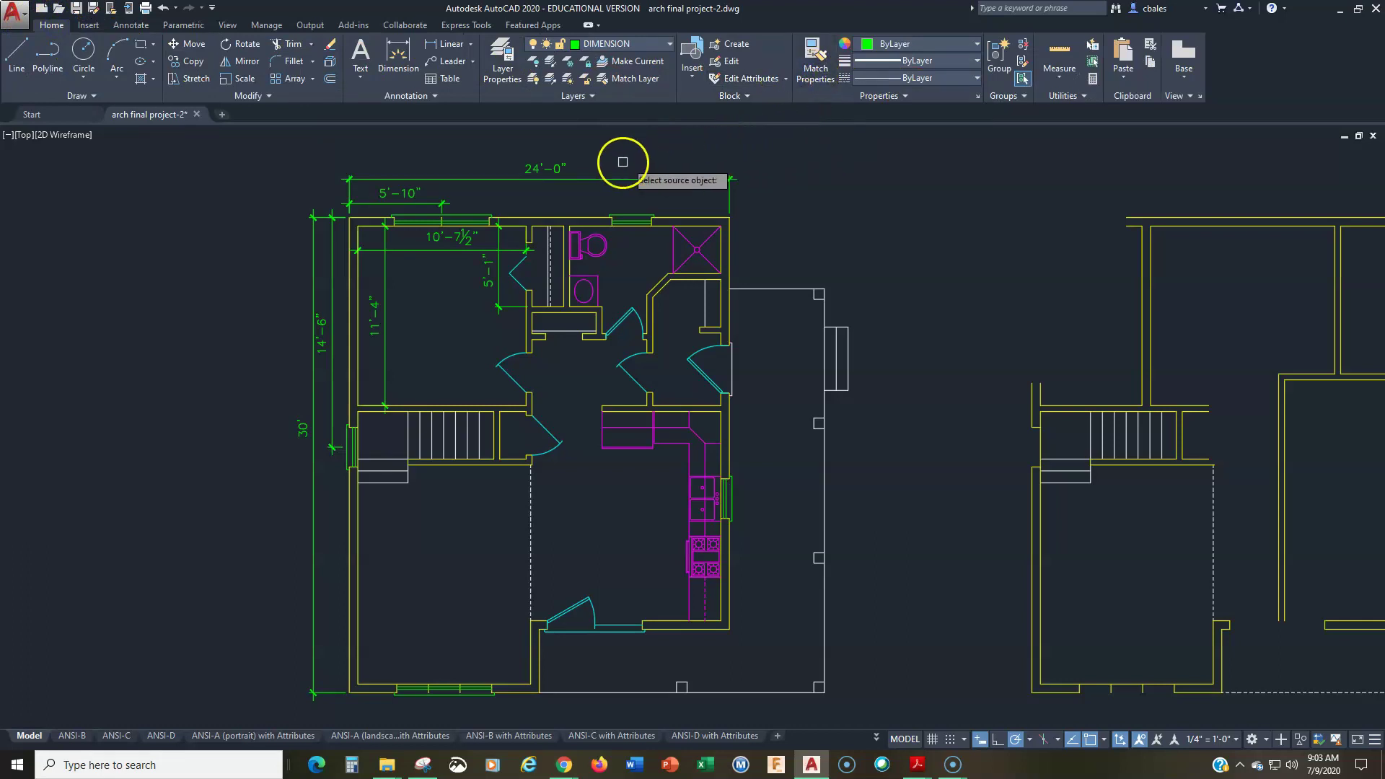
click(531, 169)
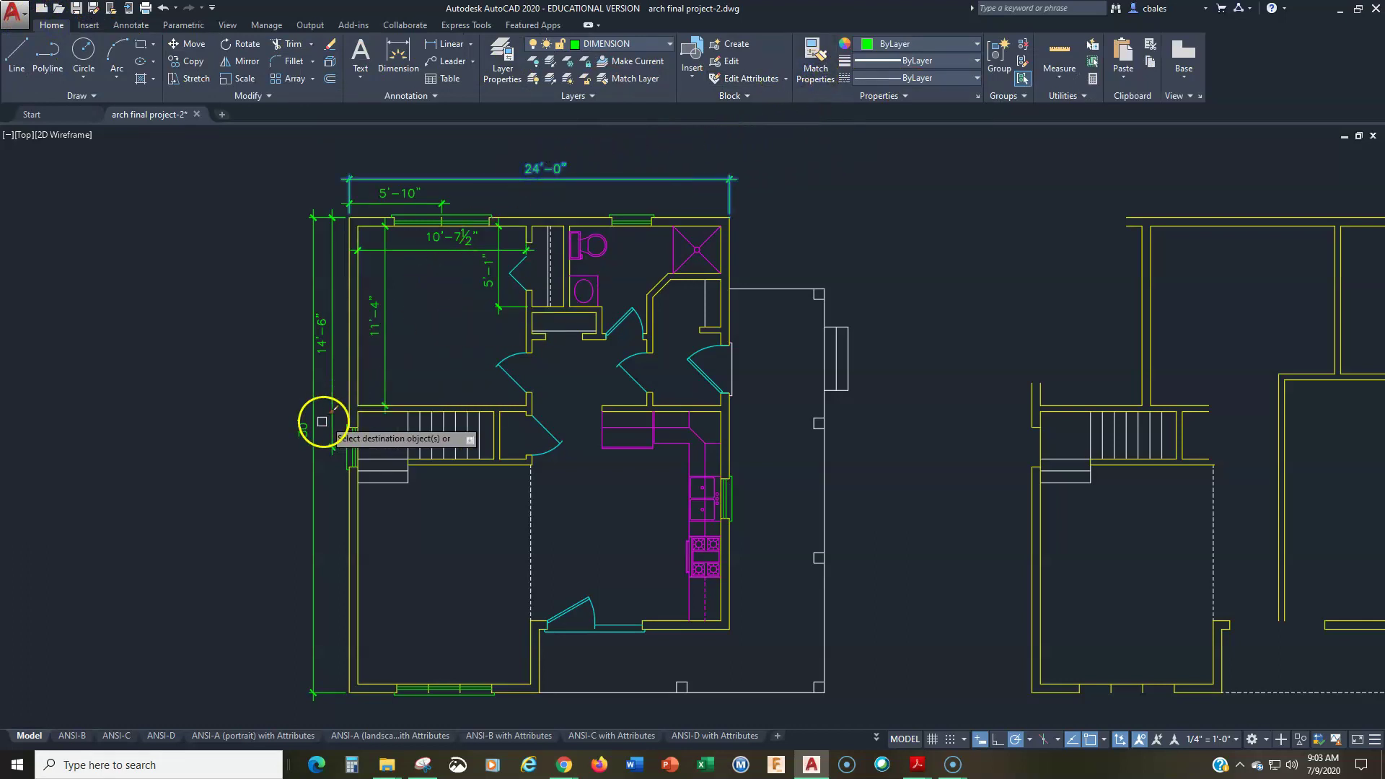
click(239, 536)
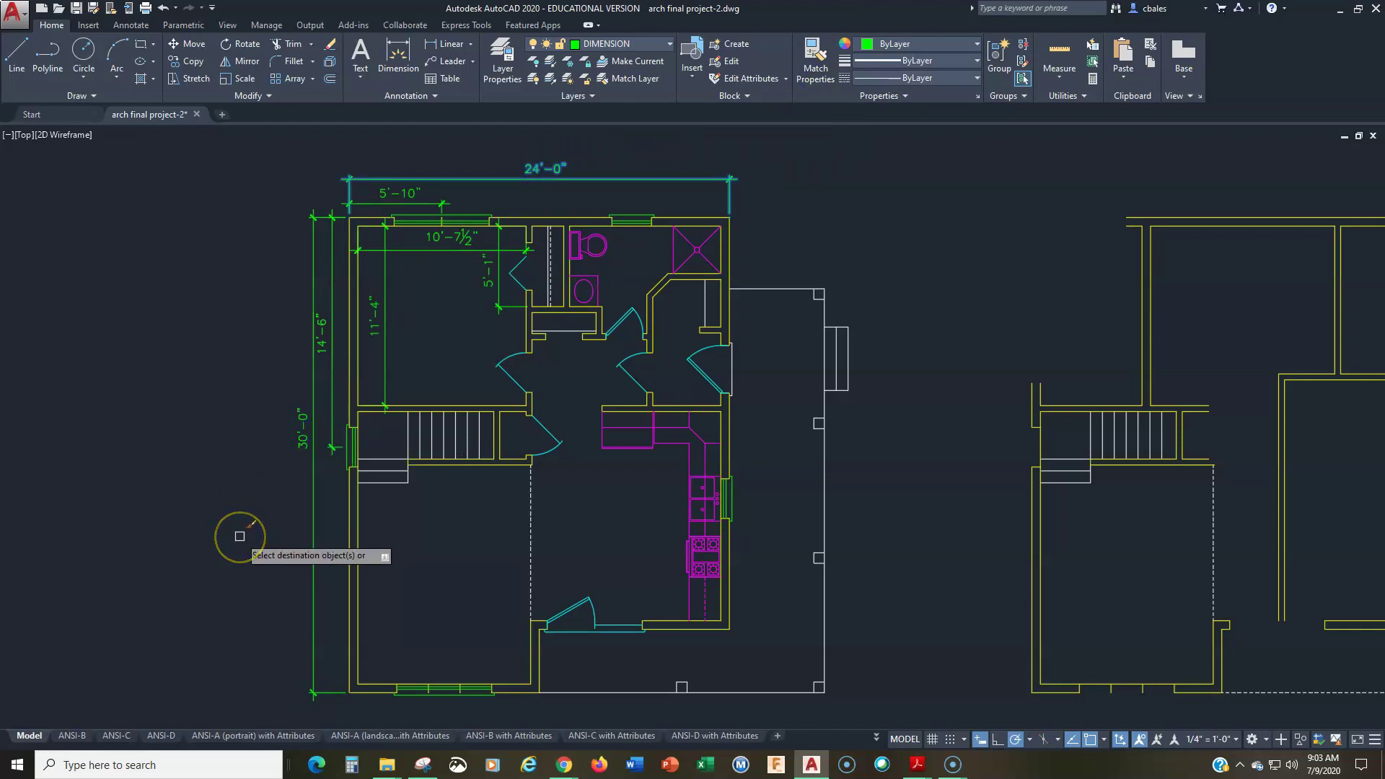
key(Return)
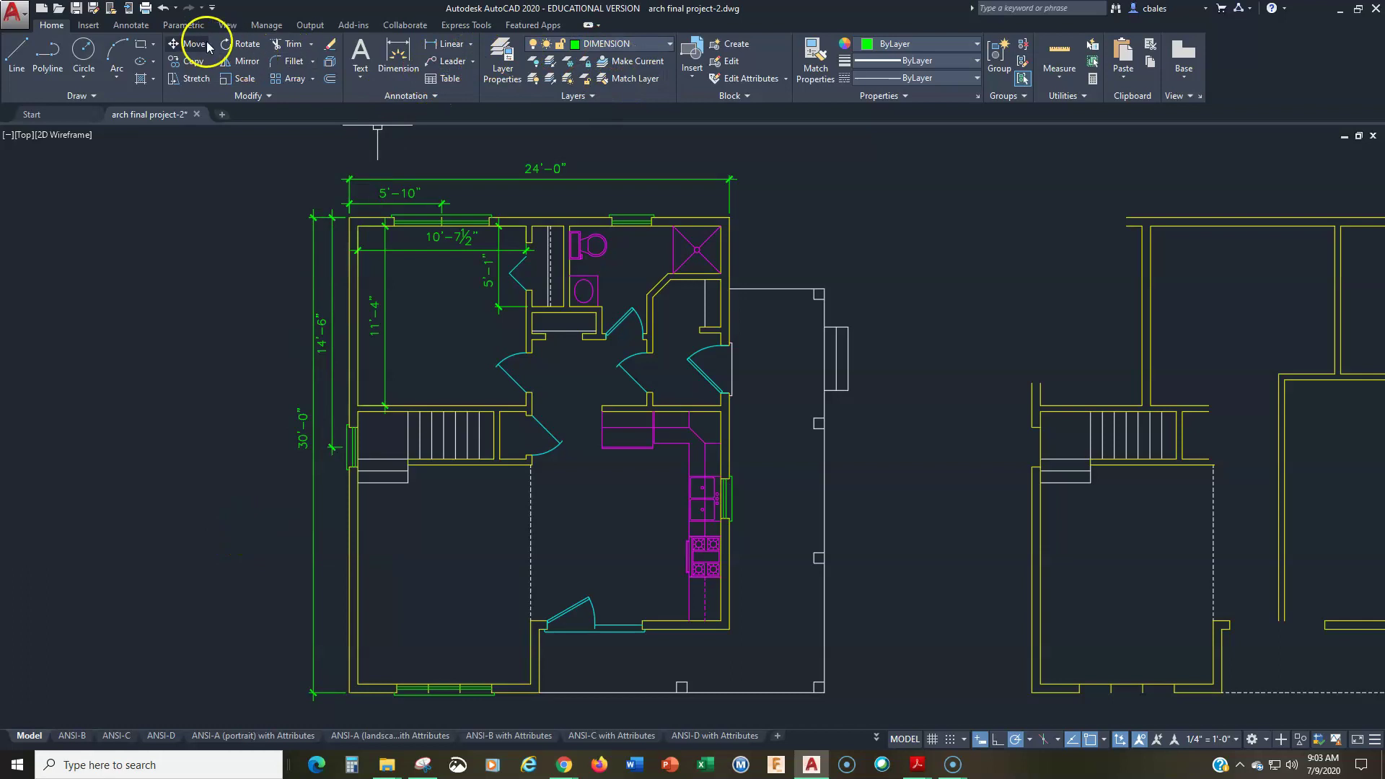
- Check the MVCC ARCHITECTURAL style's text and primary units settings, accept them and set the style current
click(141, 31)
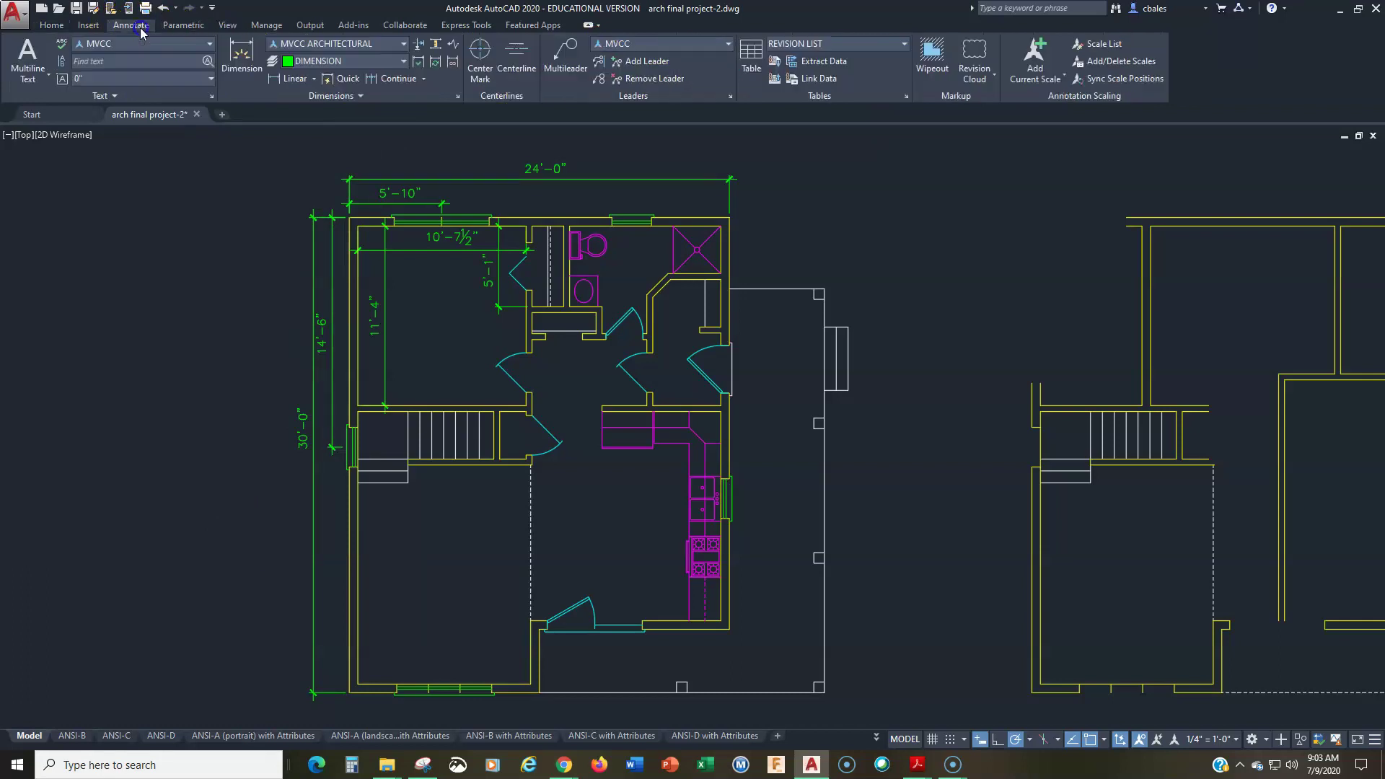
click(458, 95)
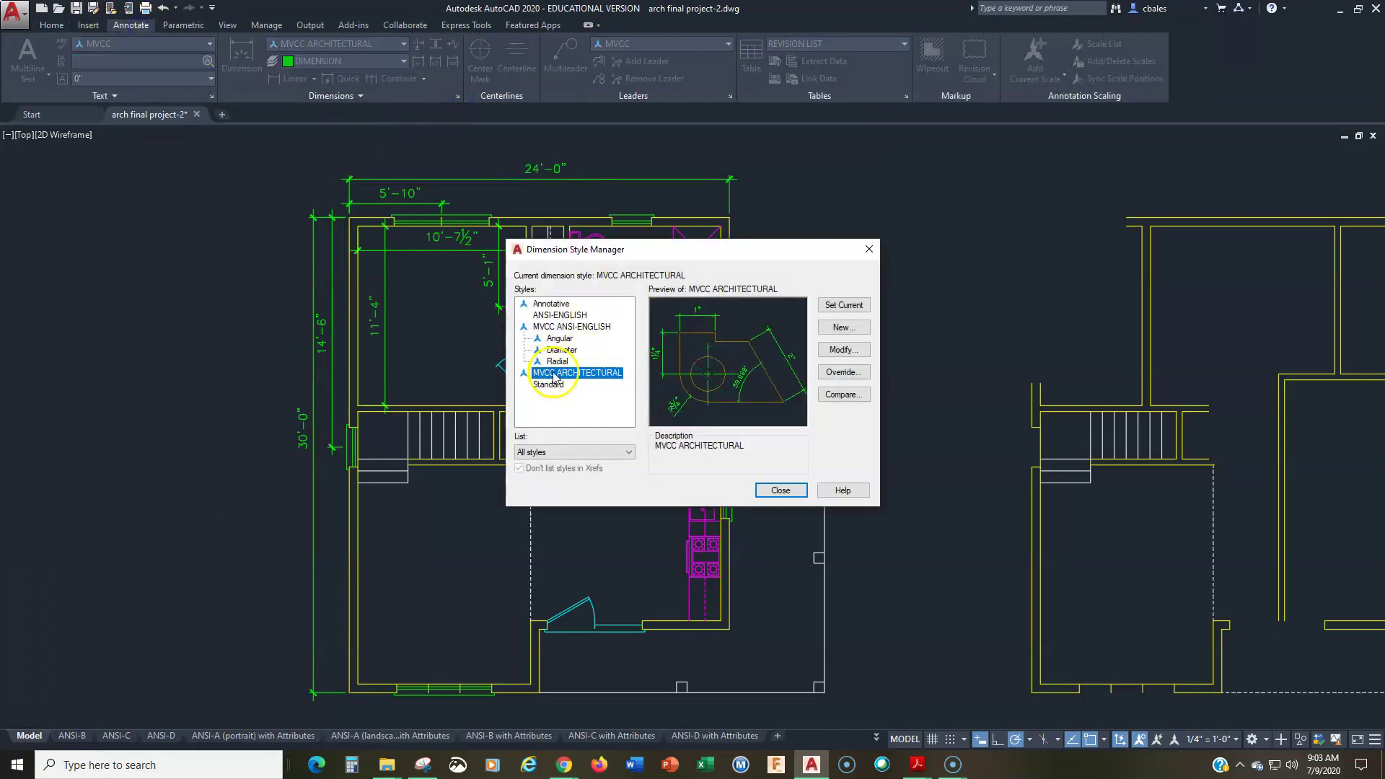
click(843, 351)
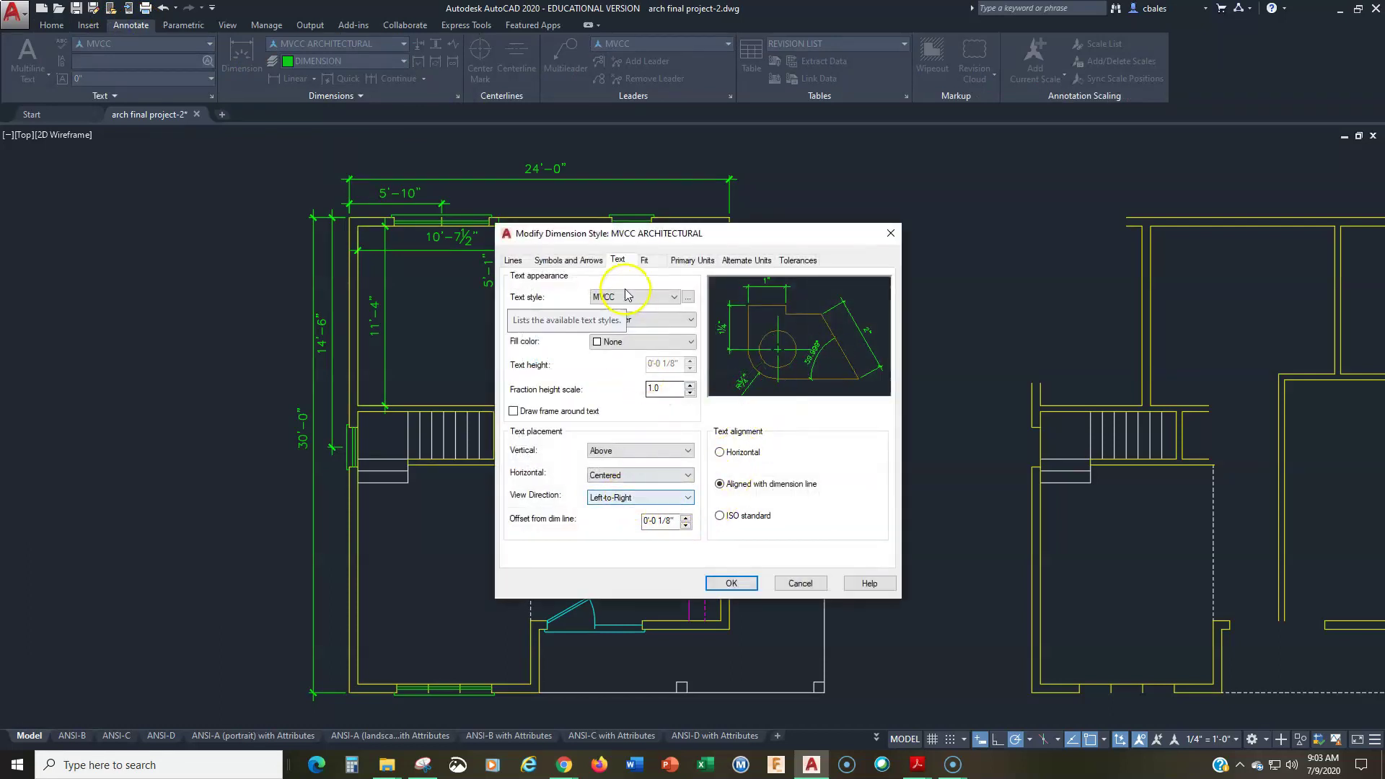
click(691, 259)
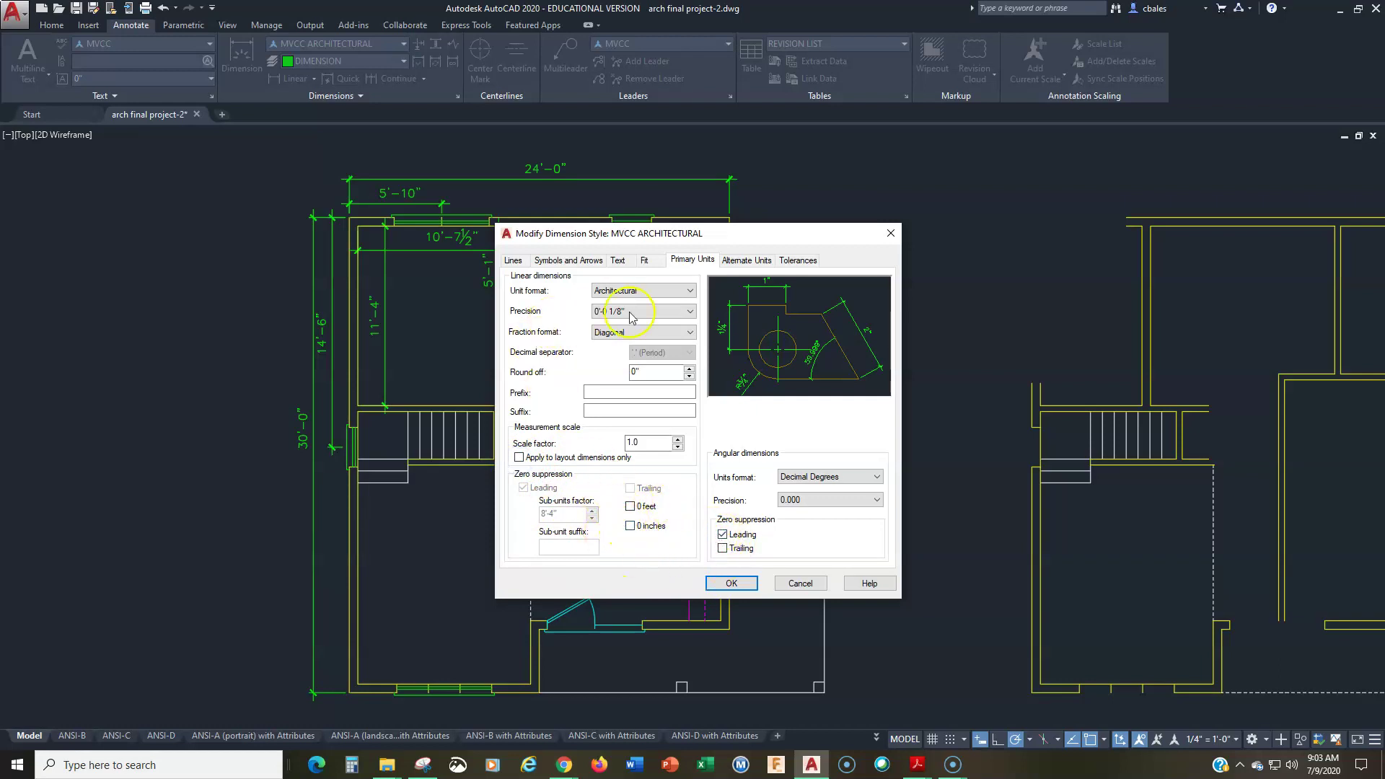
click(731, 584)
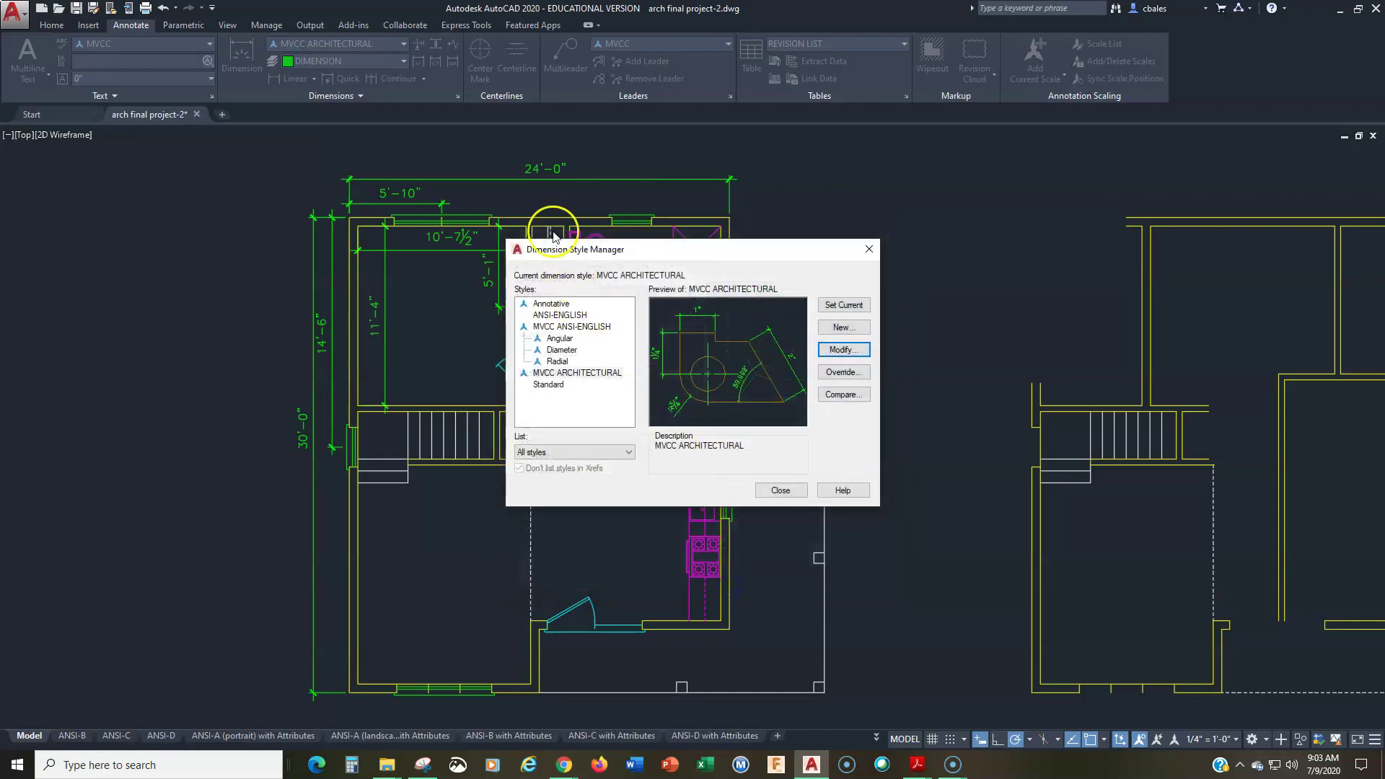
click(849, 302)
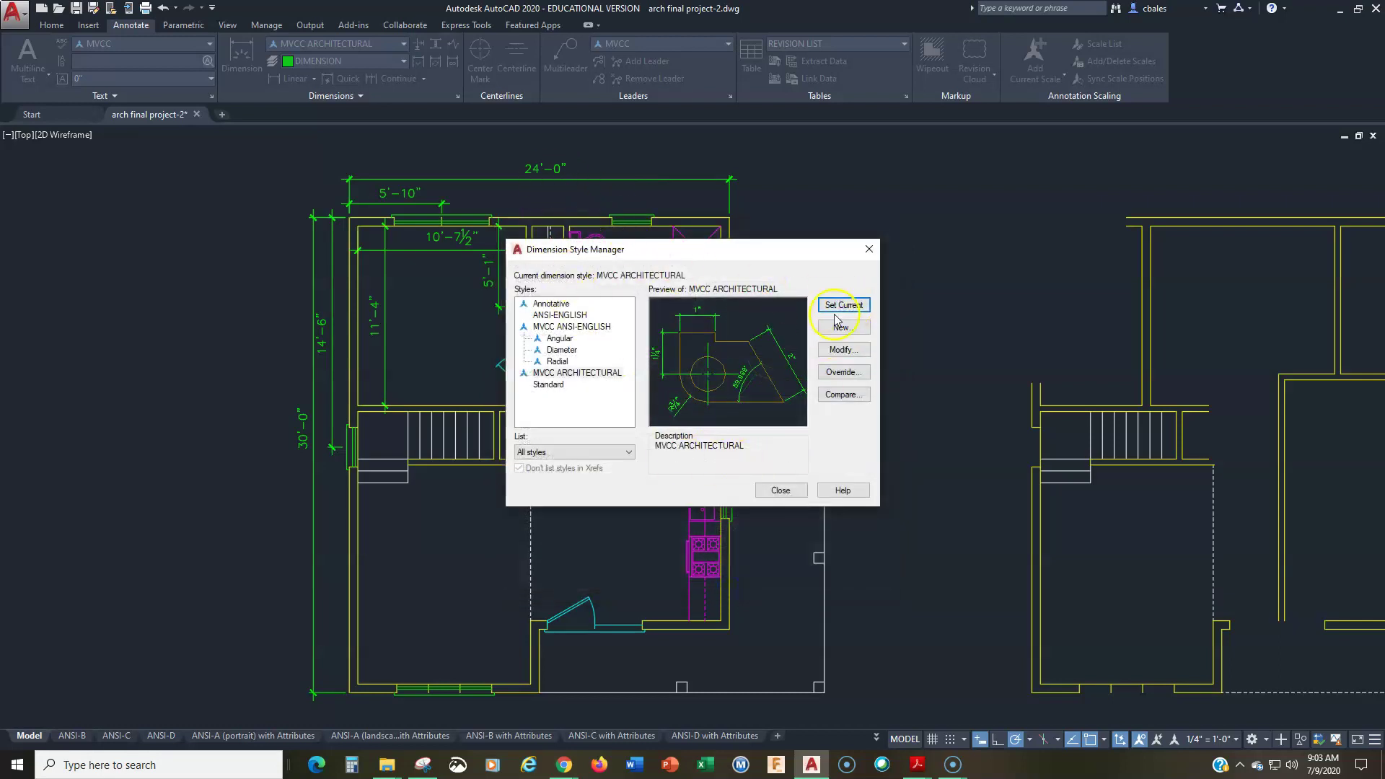
click(782, 491)
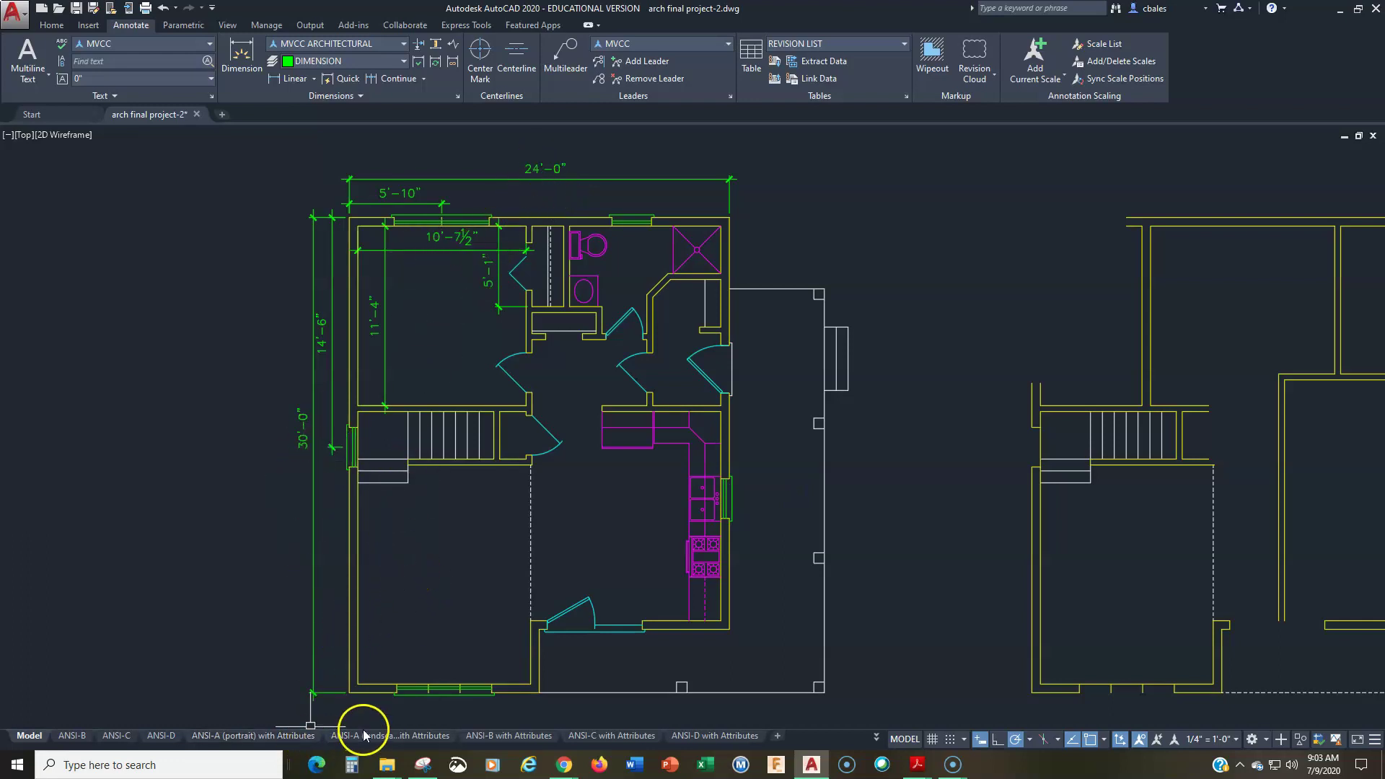
- Check the ANSI-C layout, return to model space and move the second floor plan about 6'-6" horizontally toward the dimensioned plan
click(118, 731)
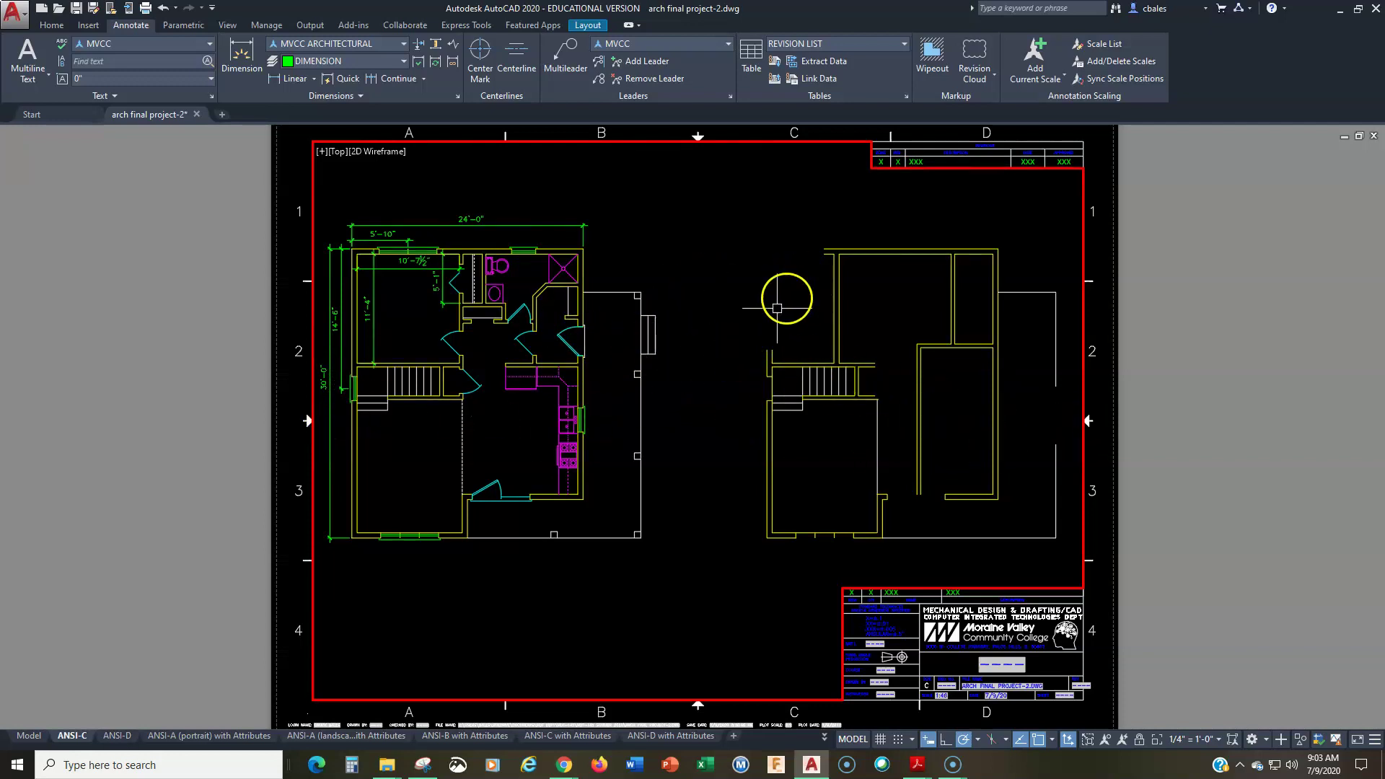
click(43, 737)
scroll(844, 404, down, 3)
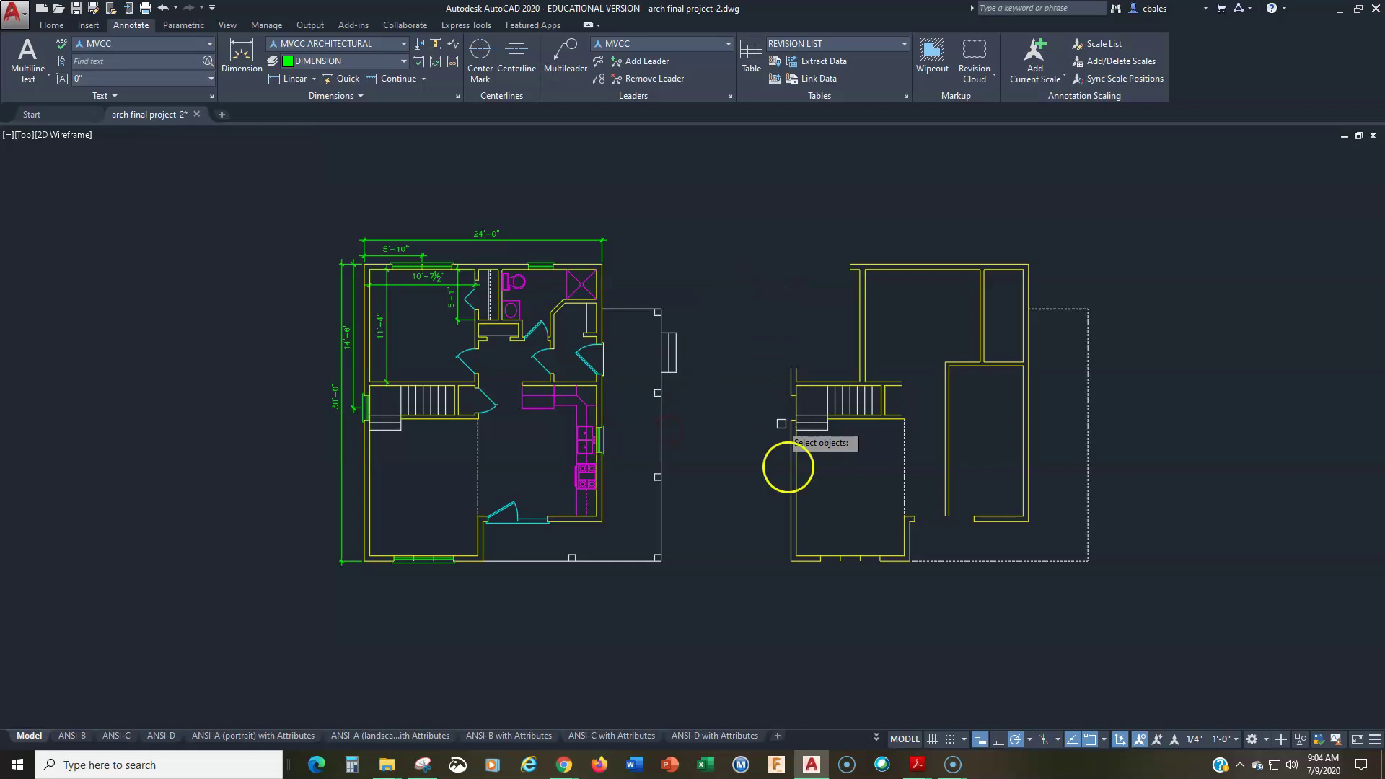
click(757, 608)
click(1172, 224)
text(m)
key(Return)
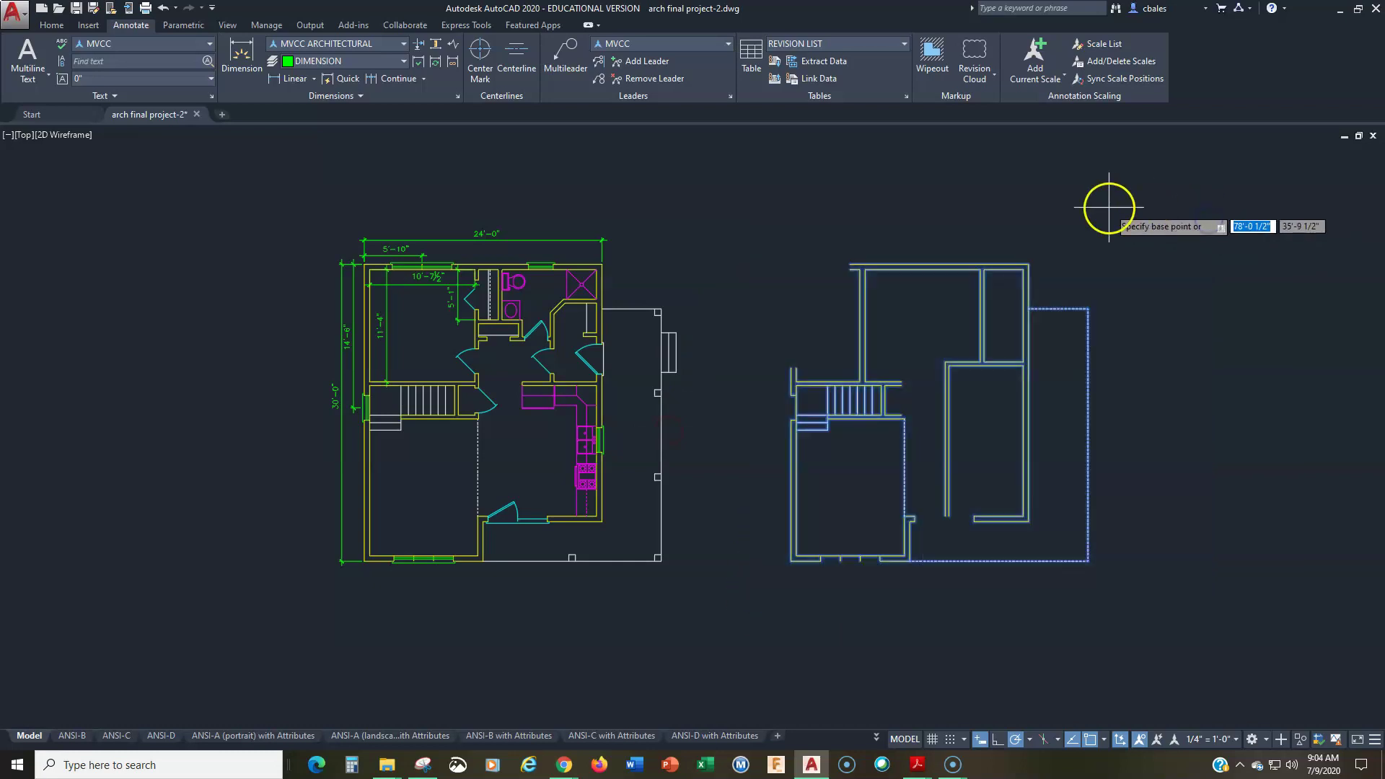
click(1106, 209)
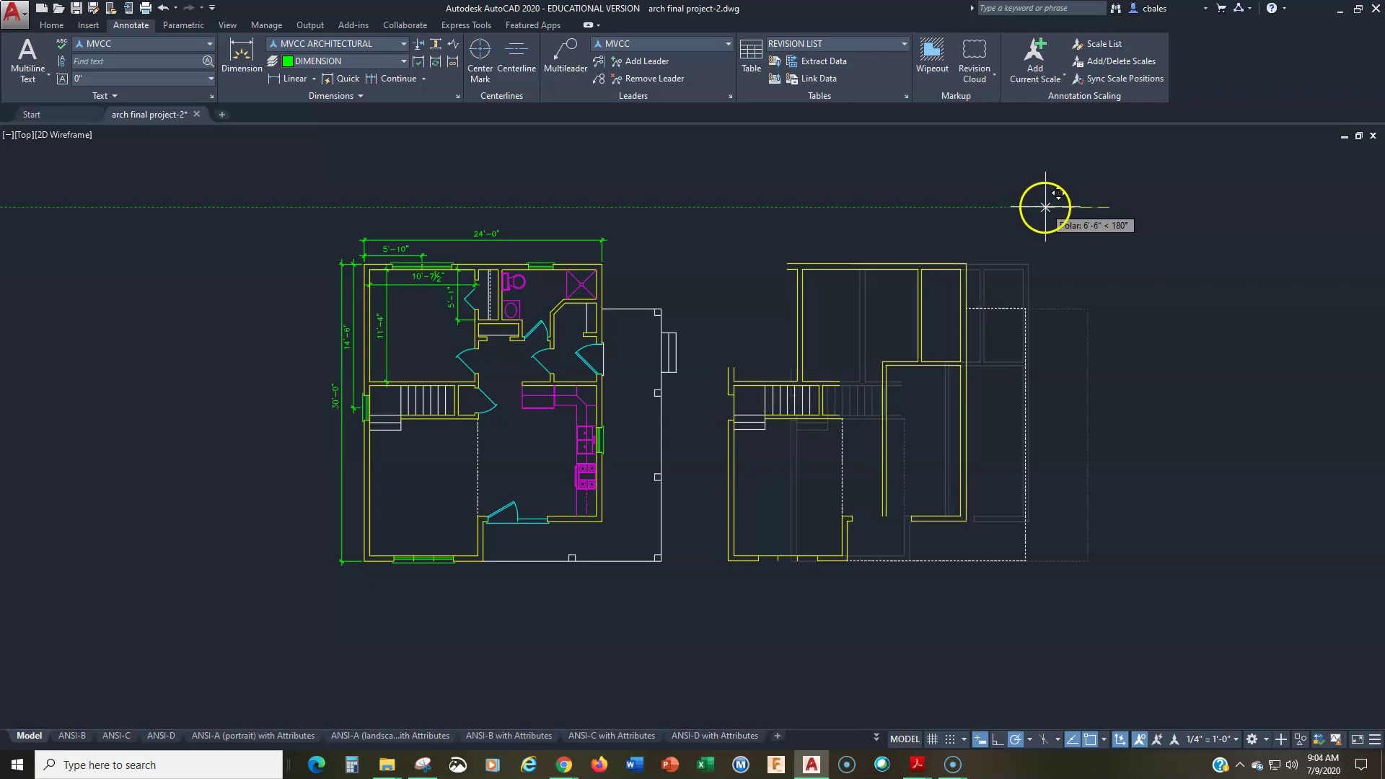
click(1046, 207)
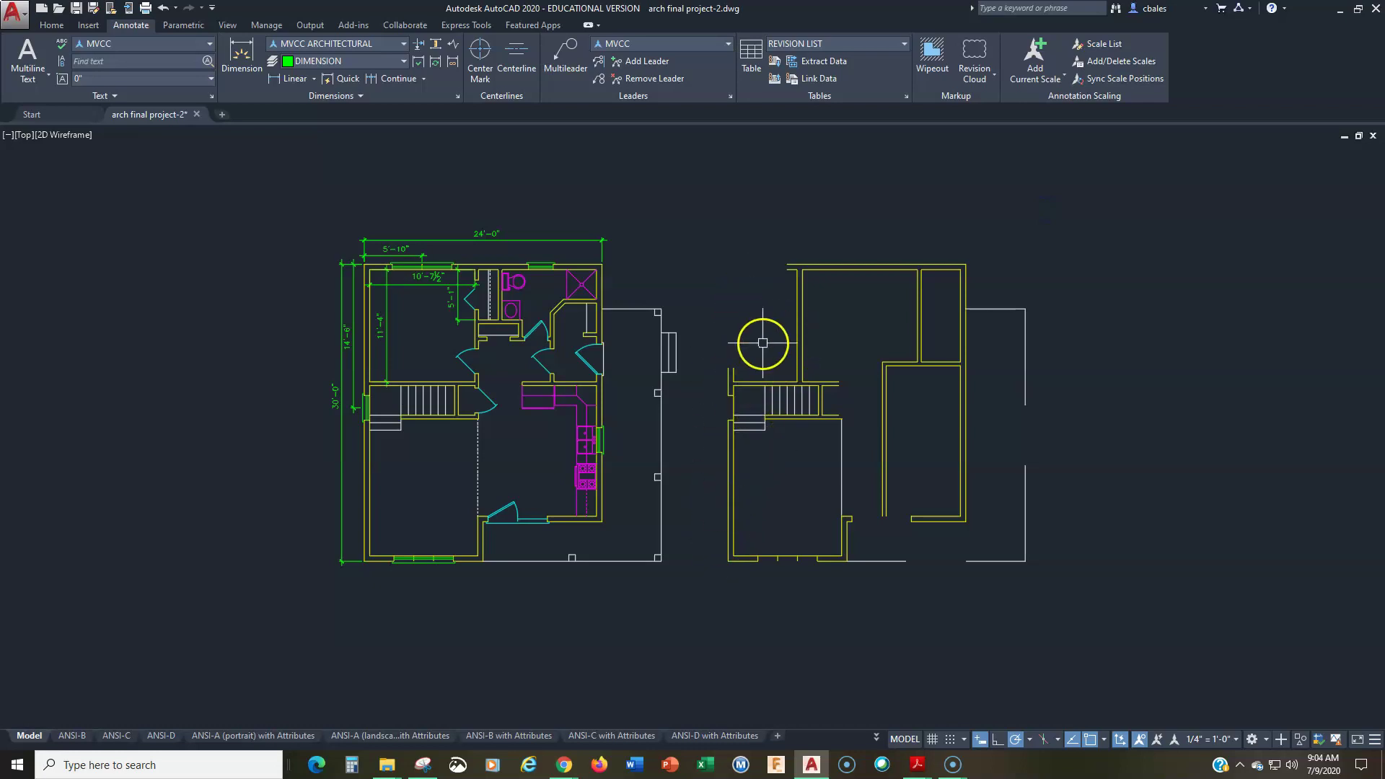
- Switch to the answer key PDF in Acrobat Reader, examine the dimensions of both floor plans, and move its window out of the way
click(917, 764)
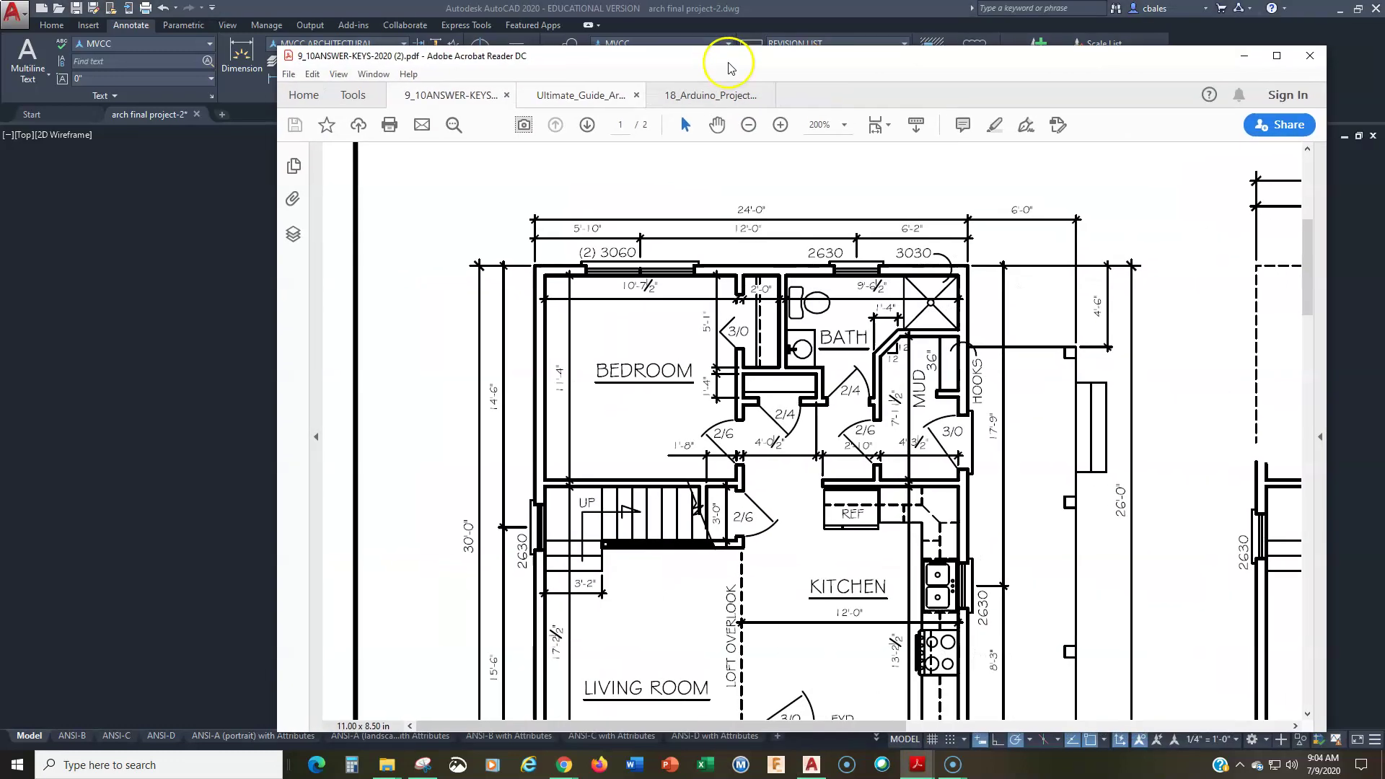
click(696, 116)
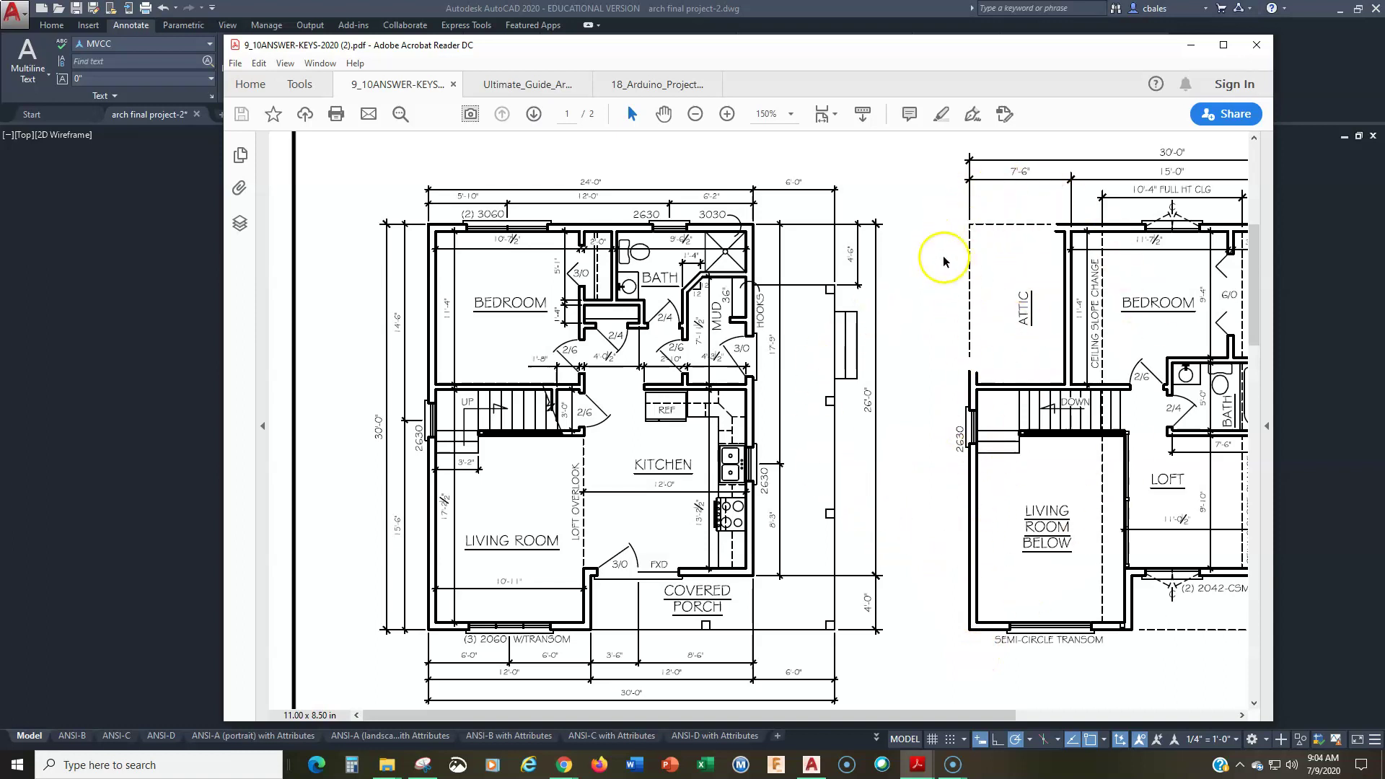
drag(911, 720, 1123, 714)
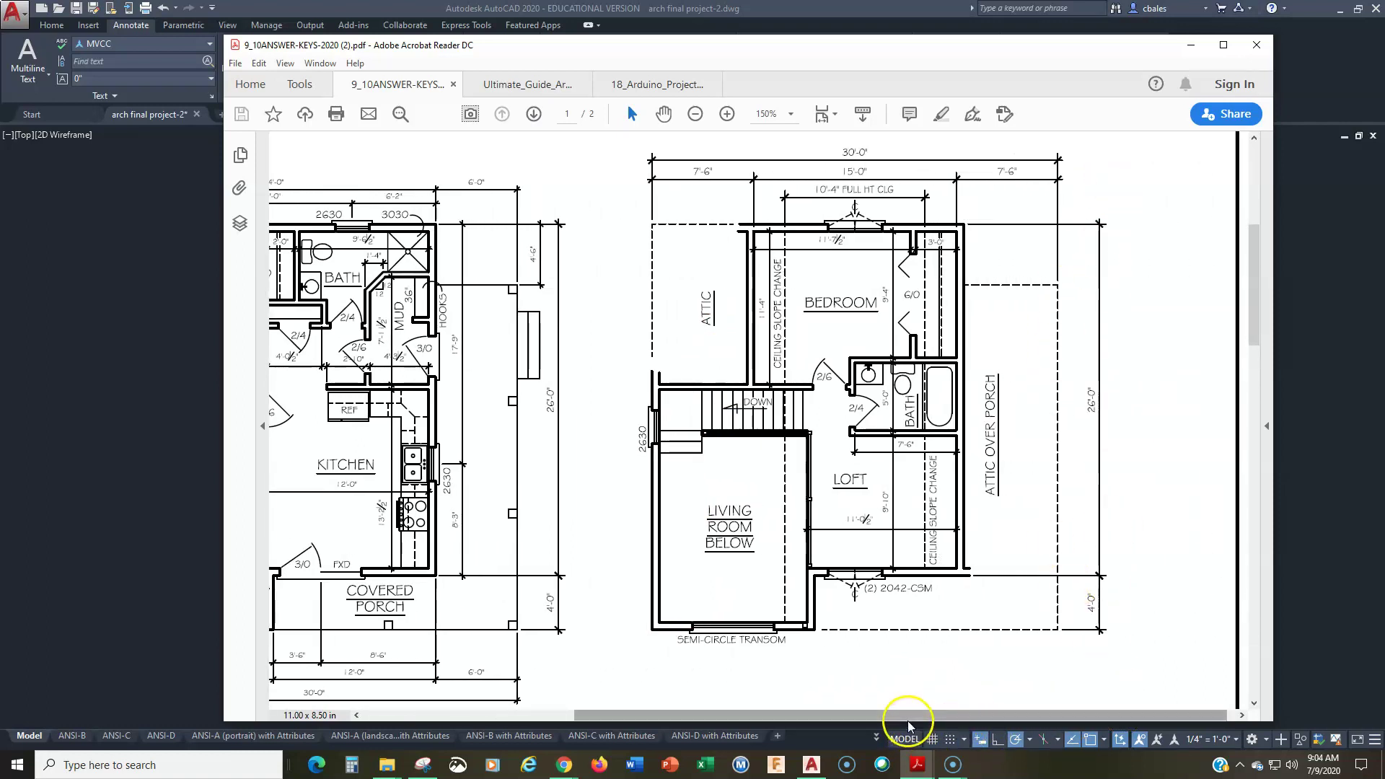
drag(983, 717, 596, 717)
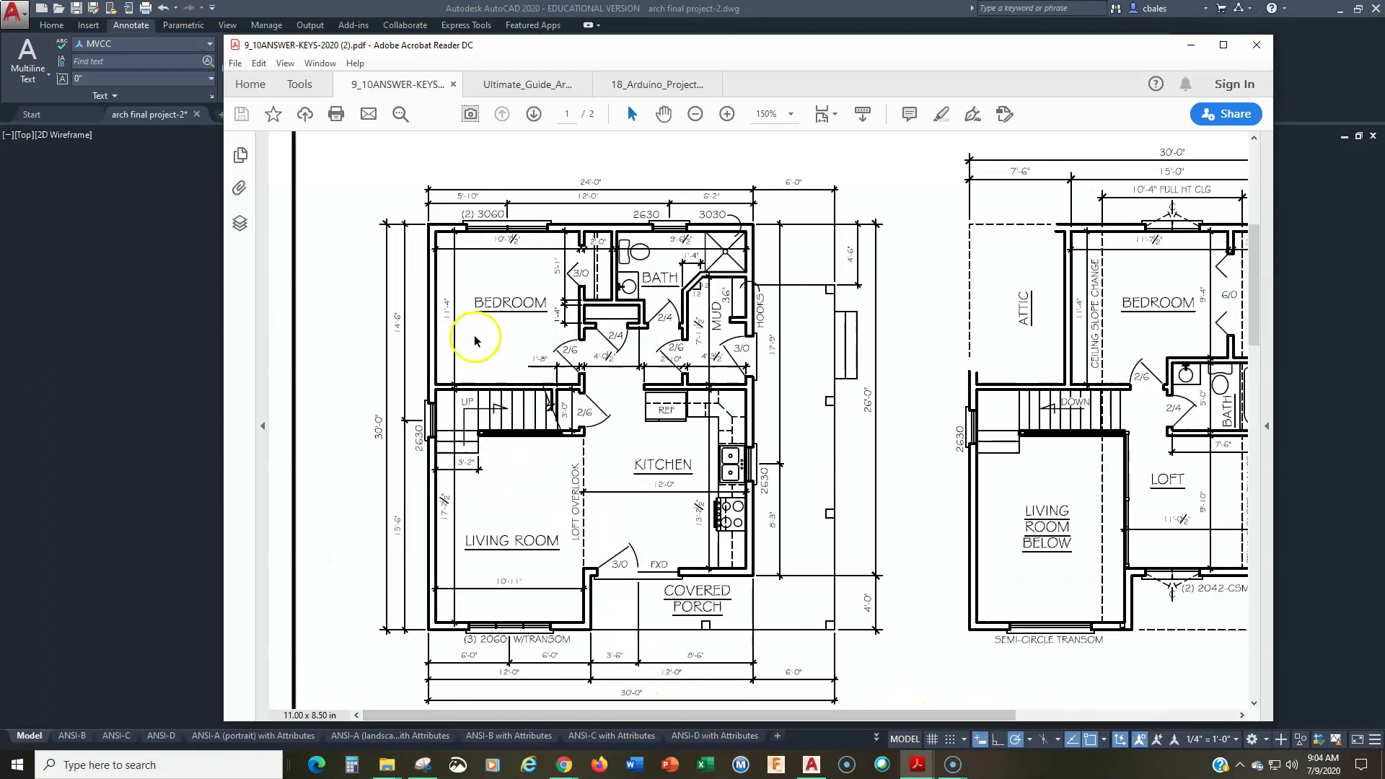
drag(649, 49, 1384, 49)
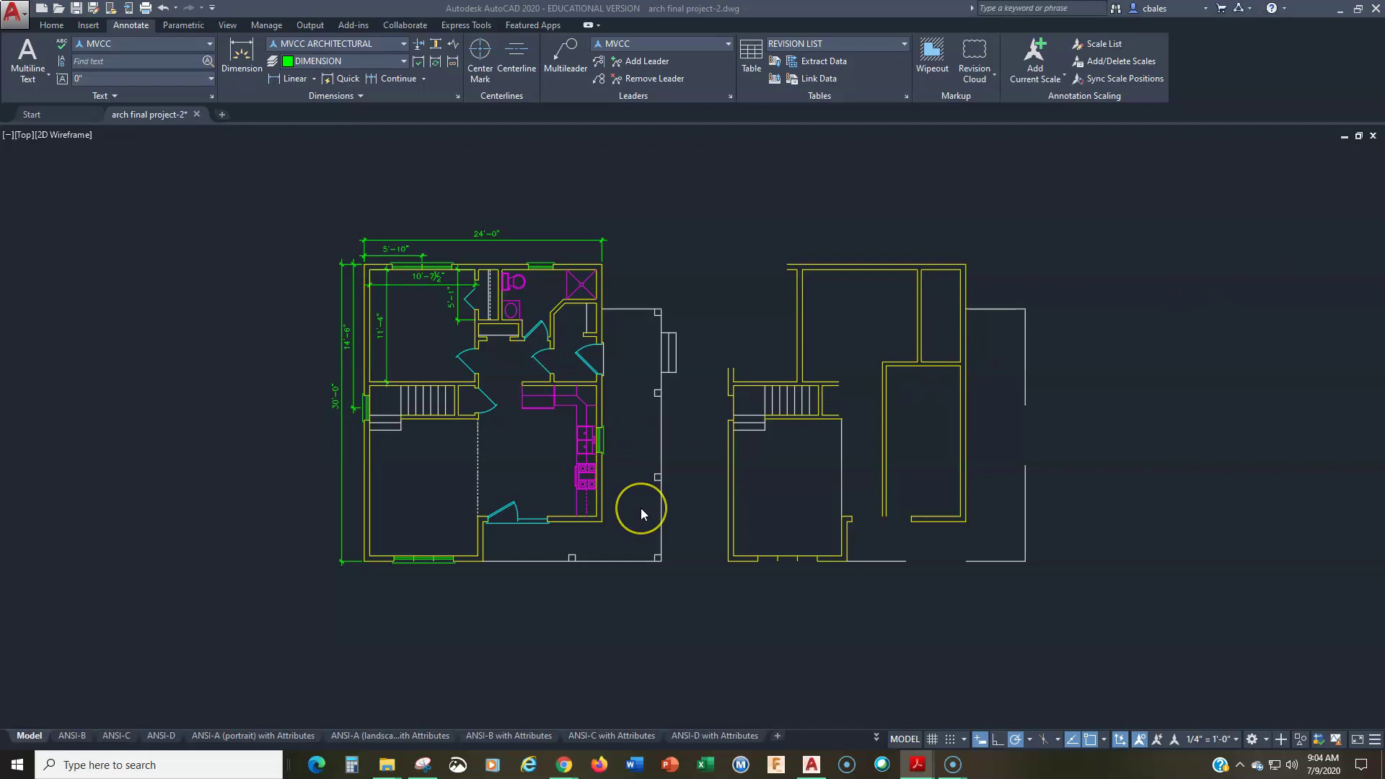
- Return to the AutoCAD drawing and compare how both floor plans fit on the ANSI-C and ANSI-D layouts
click(474, 274)
click(115, 734)
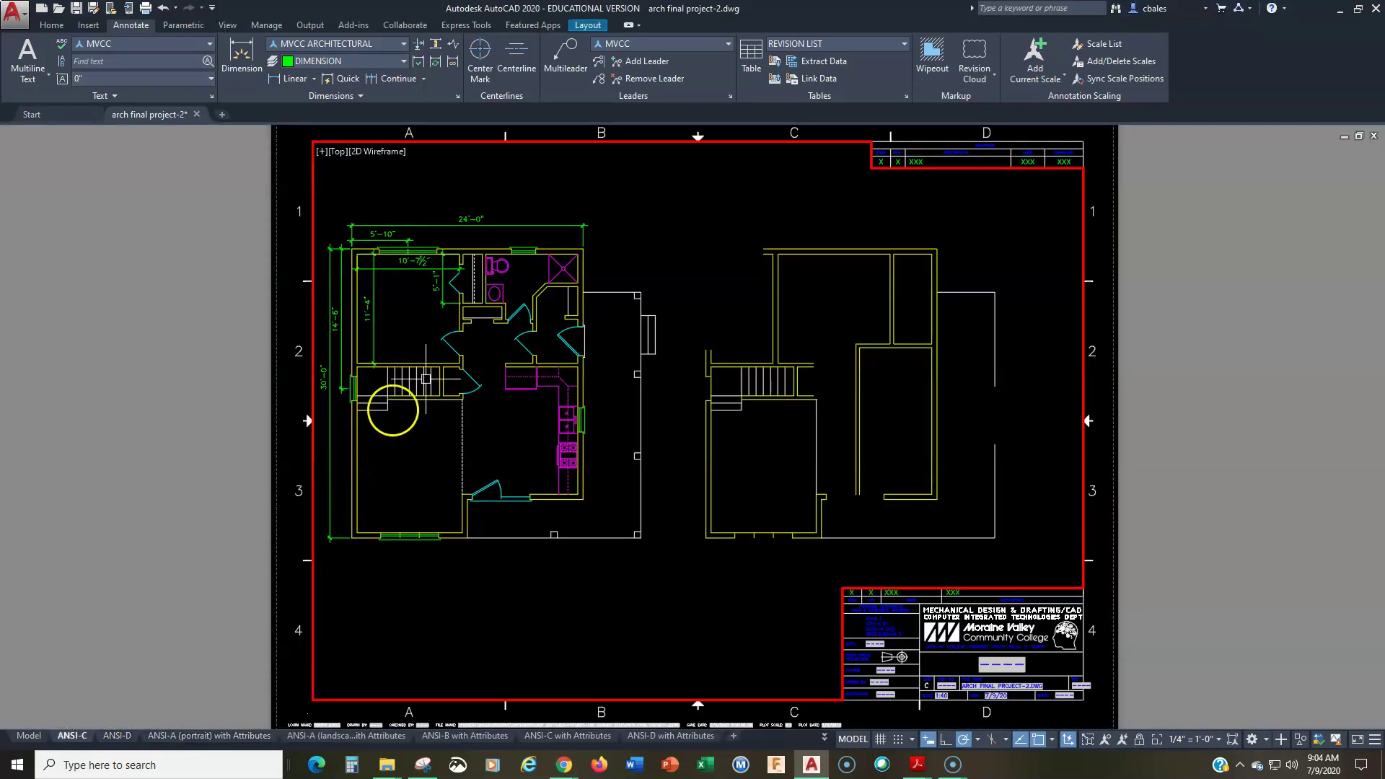
click(117, 735)
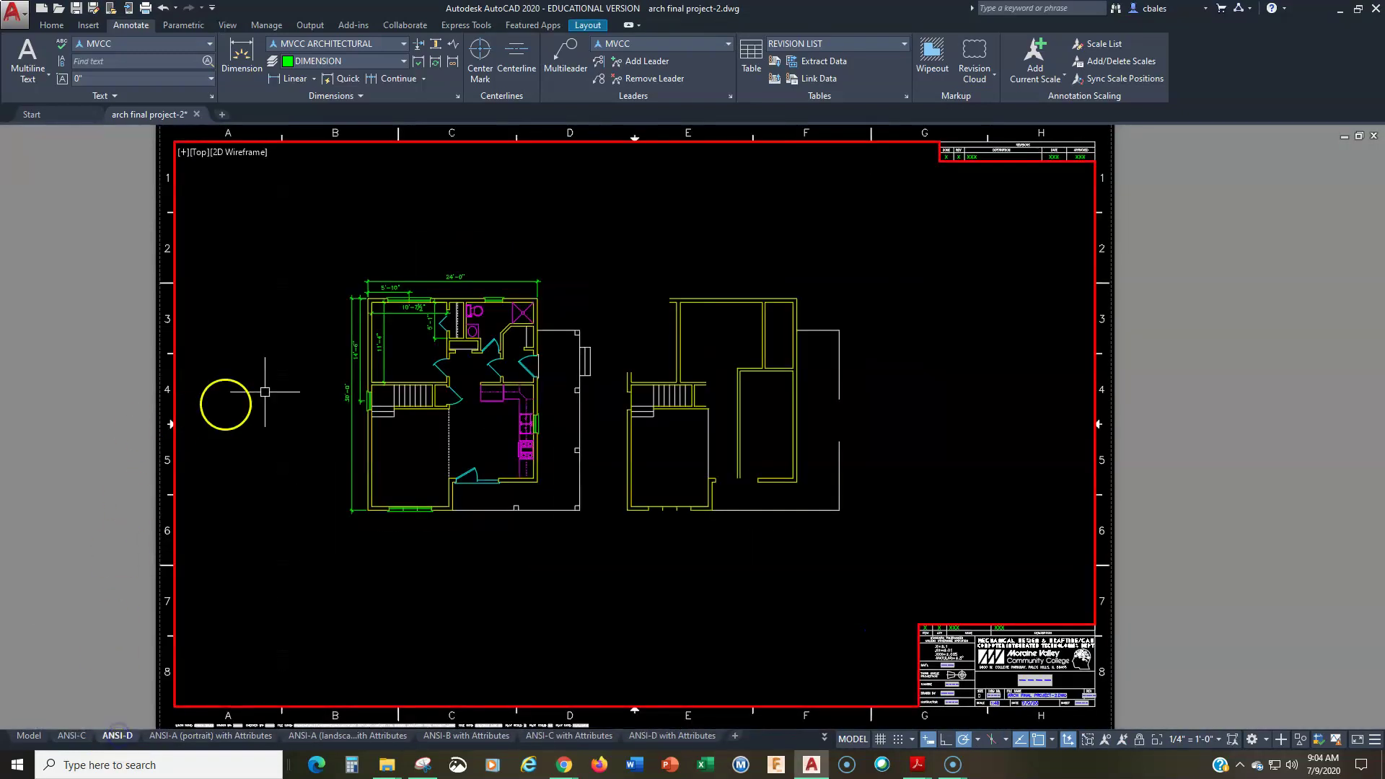